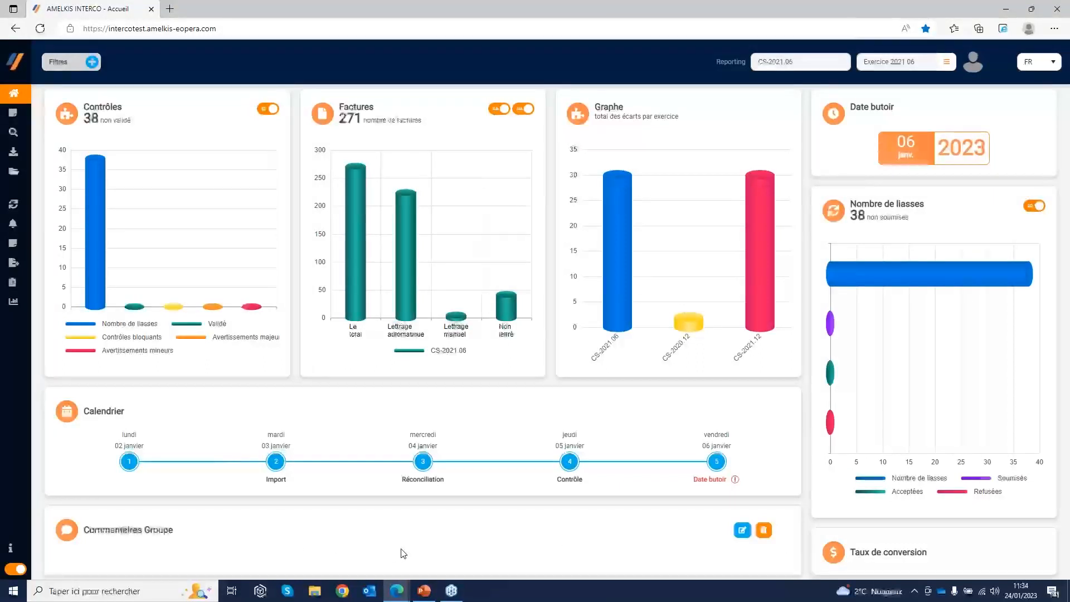
Consult the Taux de conversion table from the home dashboard and close it
{"action": "left_click", "coordinate": [740, 532]}
{"action": "left_click", "coordinate": [657, 239]}
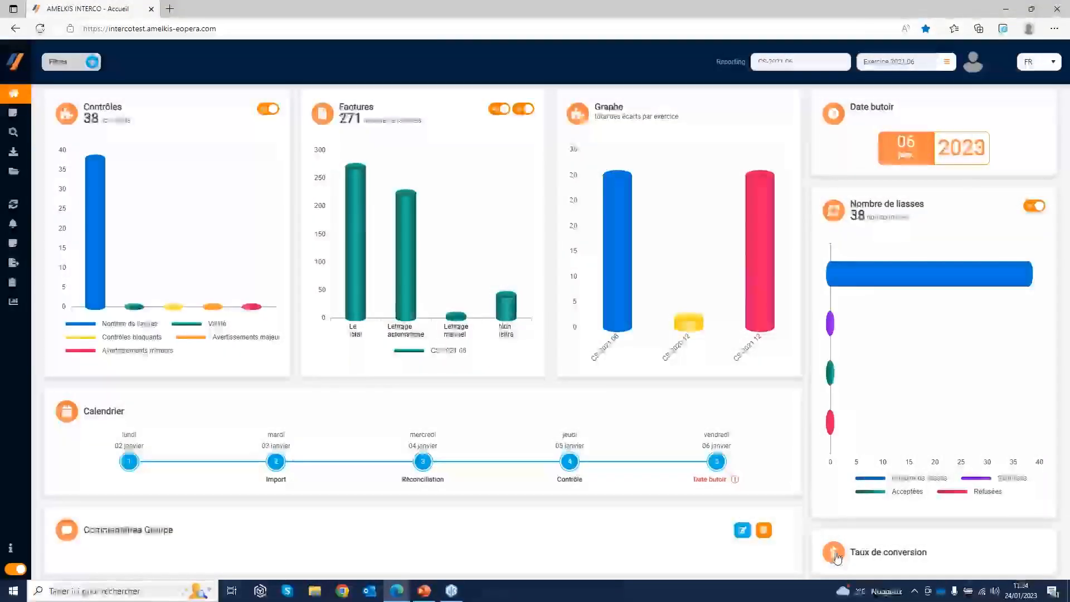
{"action": "left_click", "coordinate": [834, 552]}
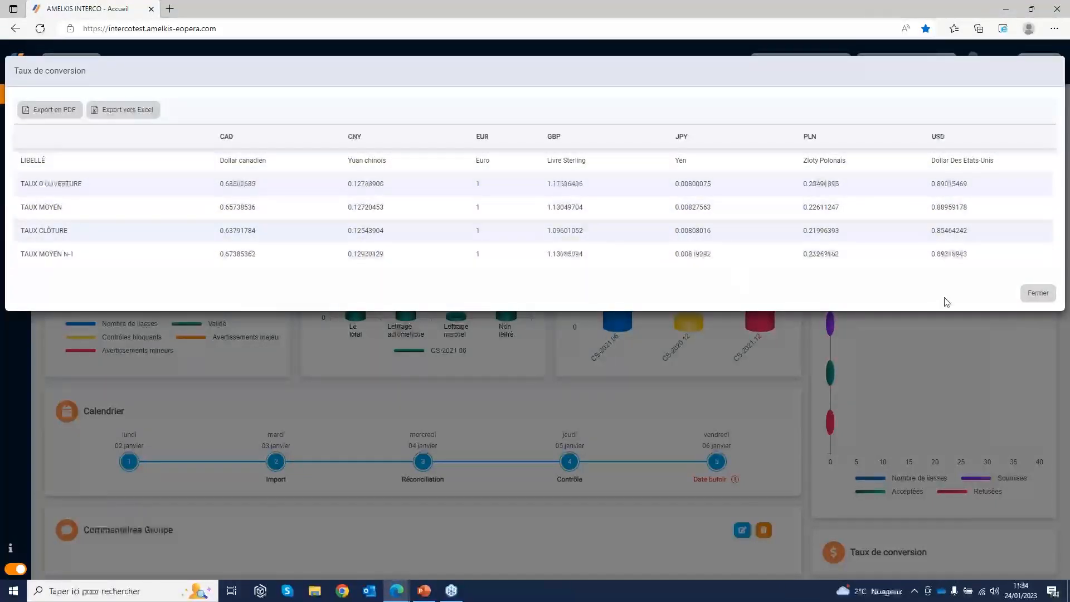
{"action": "left_click", "coordinate": [1028, 297]}
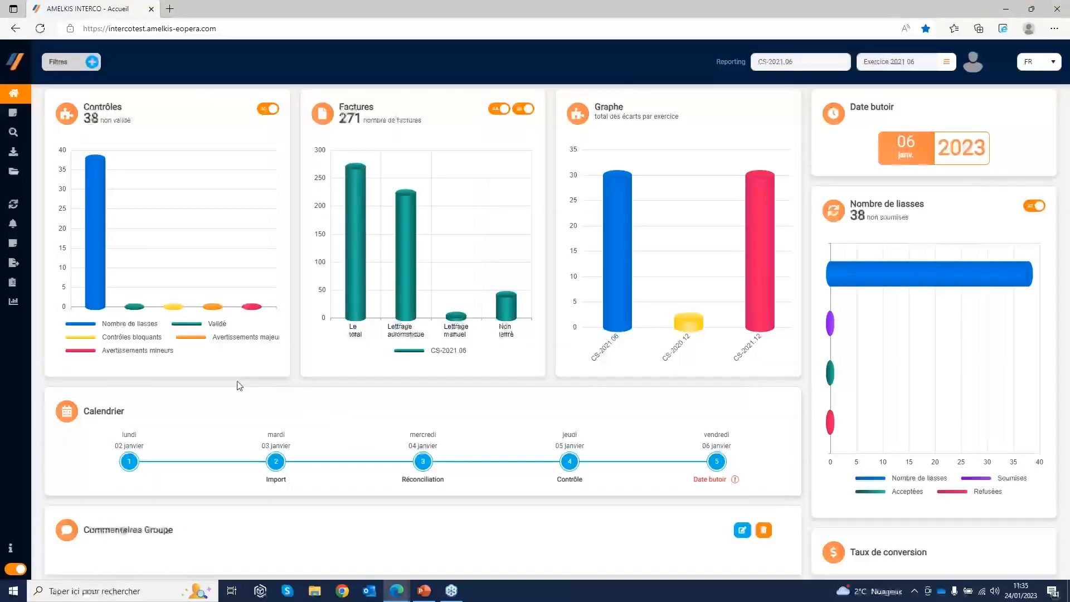
Visit the automatic notifications page and the Importateur page
{"action": "mouse_move", "coordinate": [33, 273]}
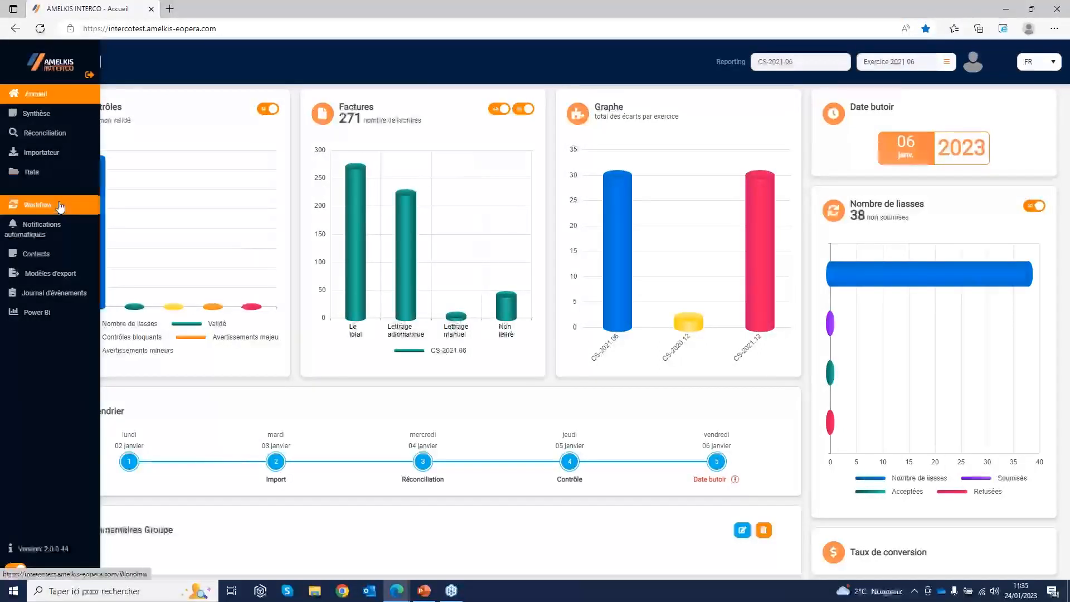
{"action": "left_click", "coordinate": [50, 237]}
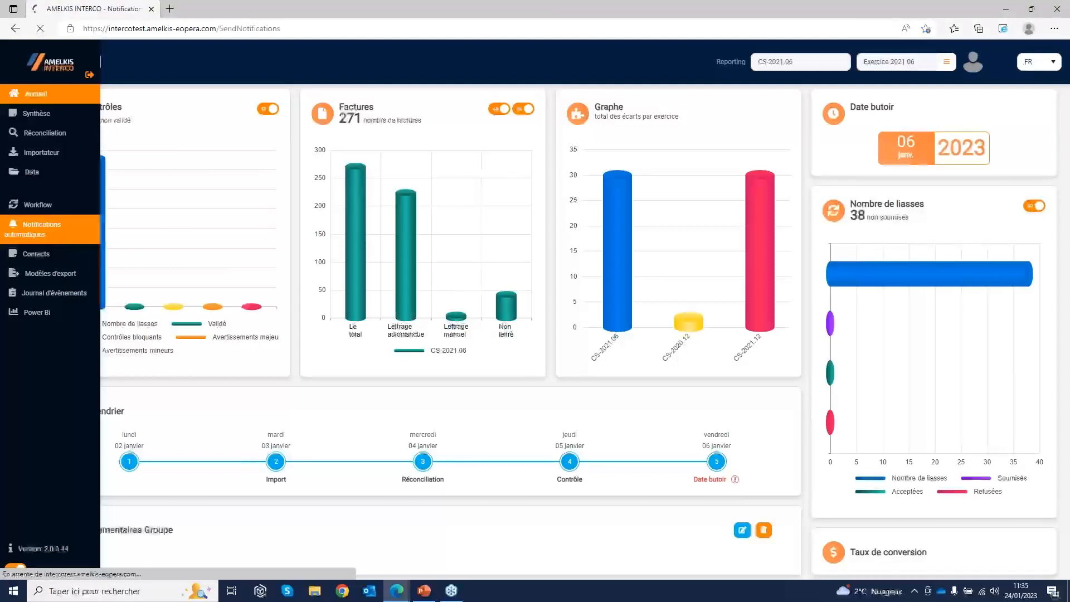
{"action": "mouse_move", "coordinate": [29, 237]}
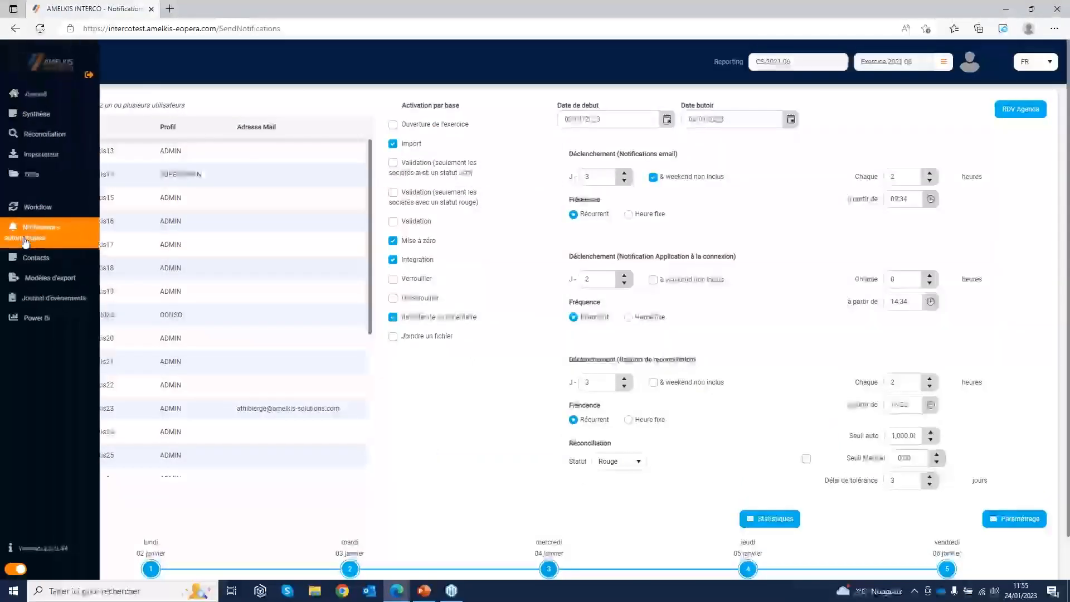
{"action": "left_click", "coordinate": [31, 162]}
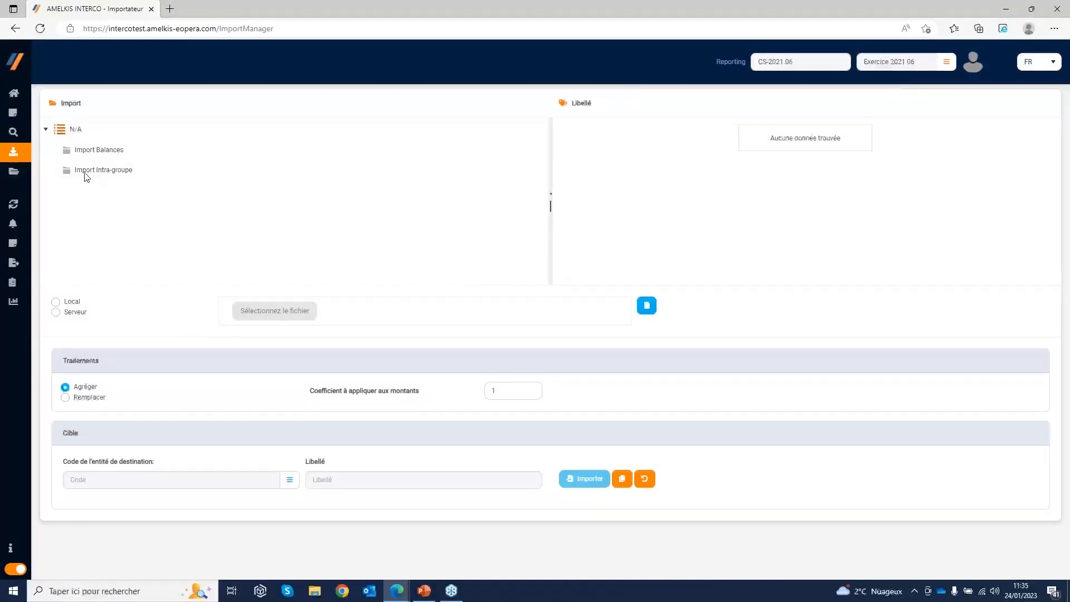
View the Synthèse page with its list of entities and the Réconciliation page with the intercompany differences
{"action": "mouse_move", "coordinate": [26, 160]}
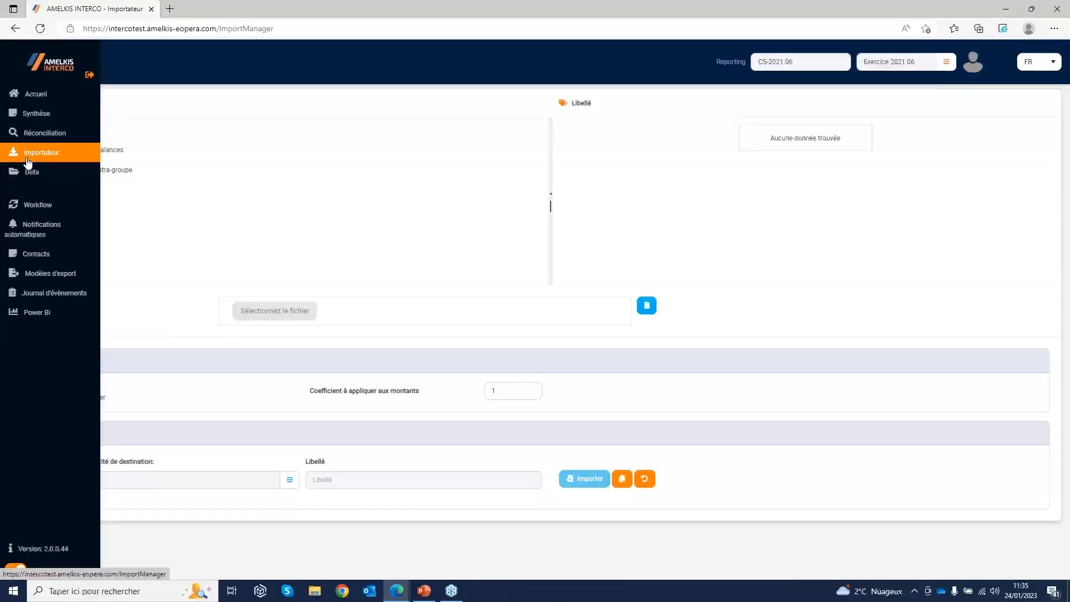
{"action": "left_click", "coordinate": [34, 113]}
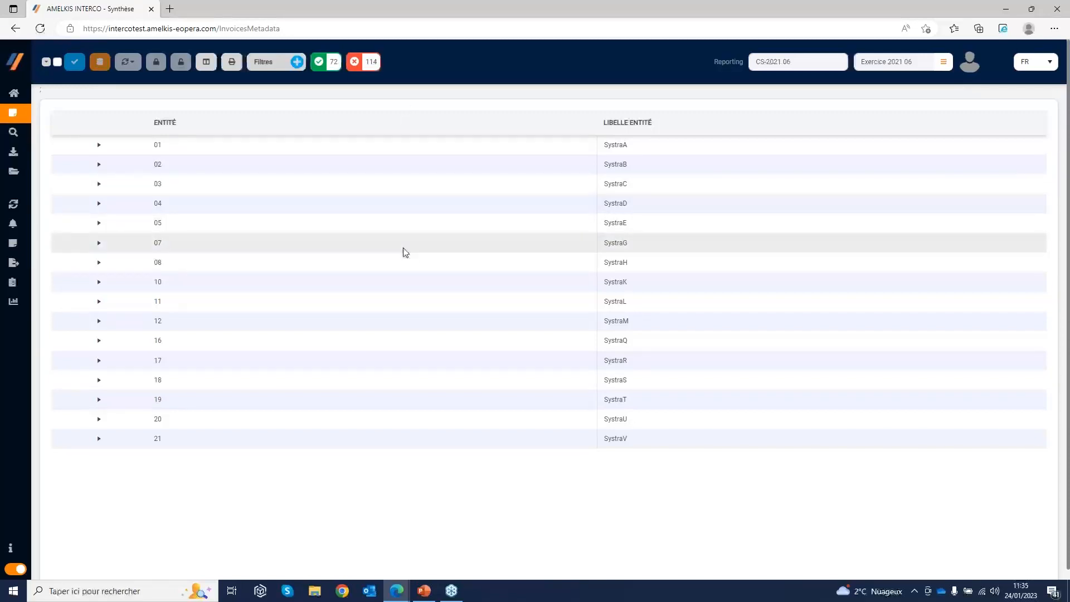
{"action": "mouse_move", "coordinate": [20, 141]}
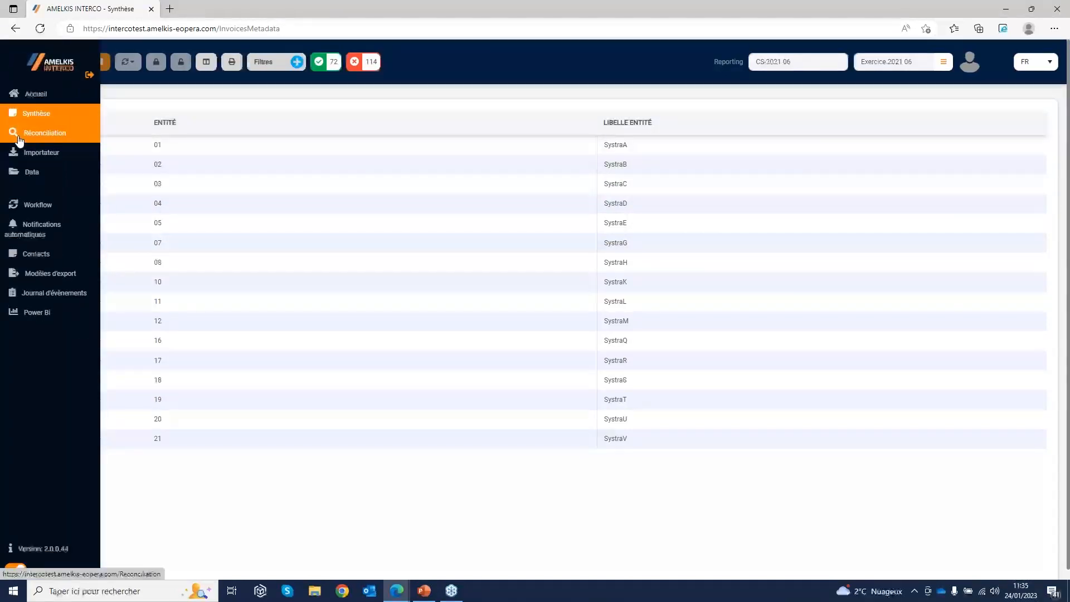
{"action": "left_click", "coordinate": [20, 138]}
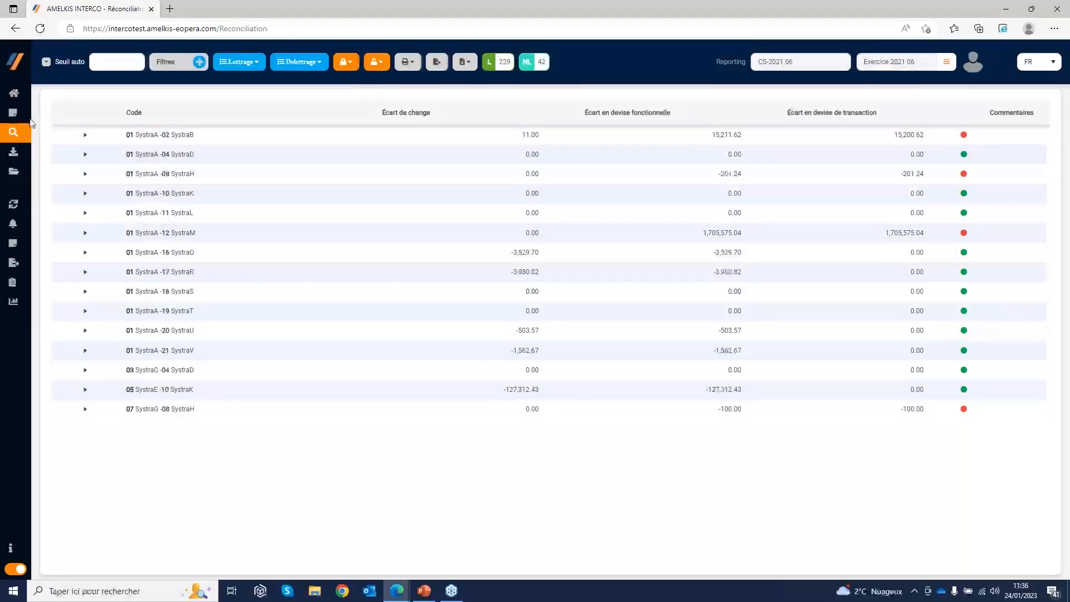
Return to the automatic notifications page and look through its list of users
{"action": "mouse_move", "coordinate": [26, 119]}
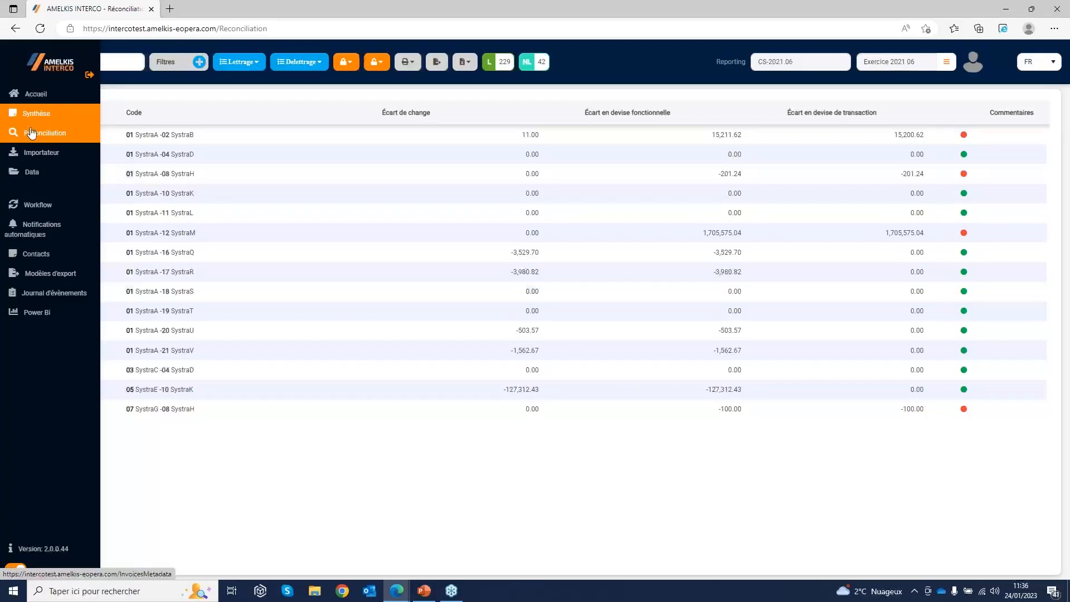
{"action": "left_click", "coordinate": [41, 230]}
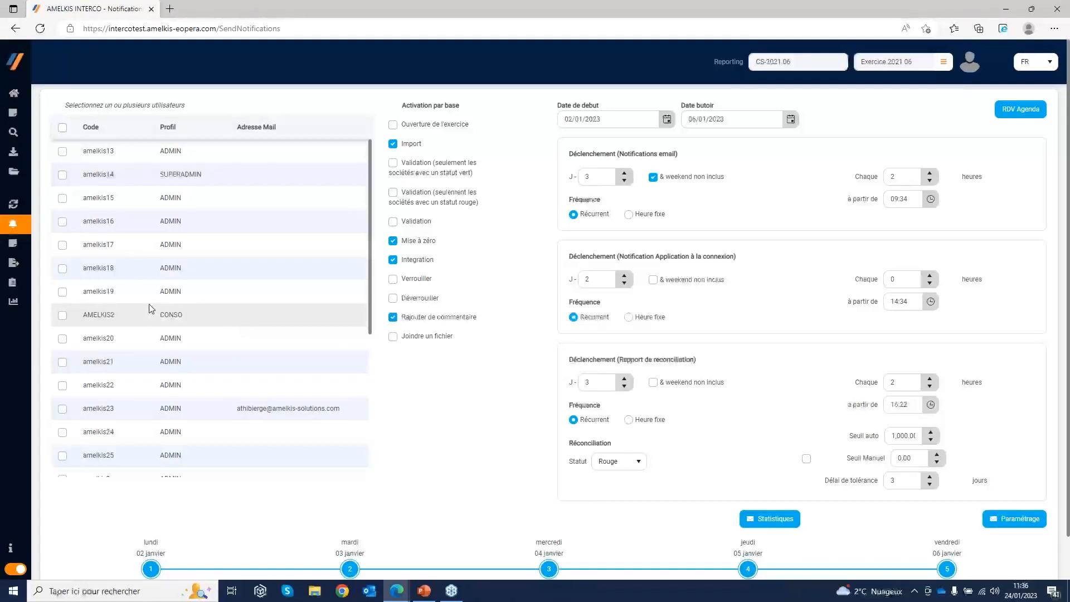
{"action": "scroll", "coordinate": [178, 324], "scroll_direction": "down", "scroll_amount": 2}
{"action": "scroll", "coordinate": [295, 234], "scroll_direction": "up", "scroll_amount": 2}
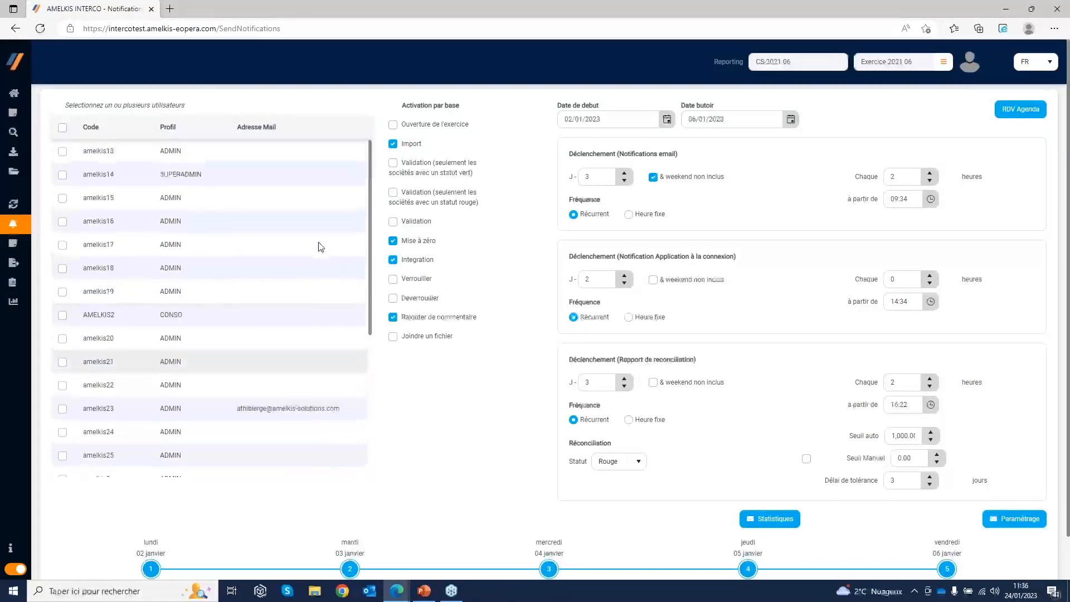
{"action": "scroll", "coordinate": [299, 311], "scroll_direction": "down", "scroll_amount": 1}
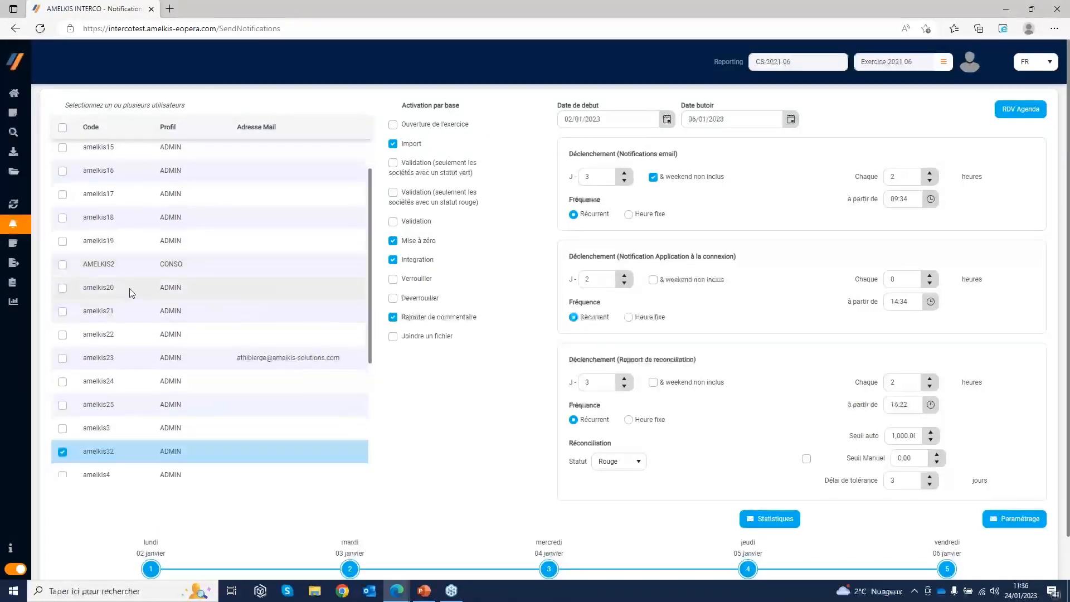
Check the Contacts page and go back to the automatic notifications page
{"action": "mouse_move", "coordinate": [35, 263]}
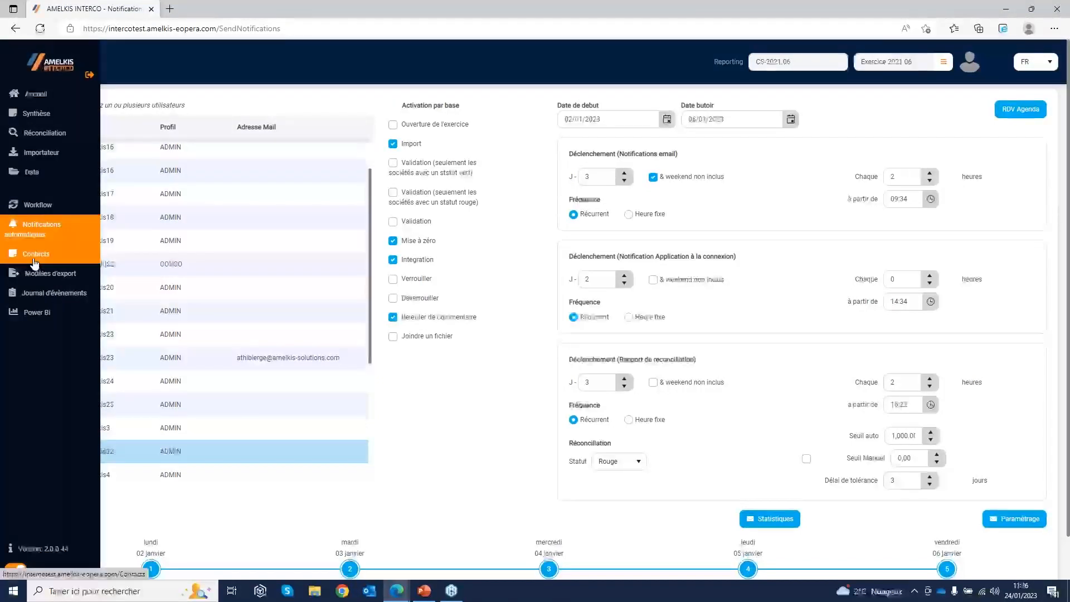
{"action": "left_click", "coordinate": [34, 259]}
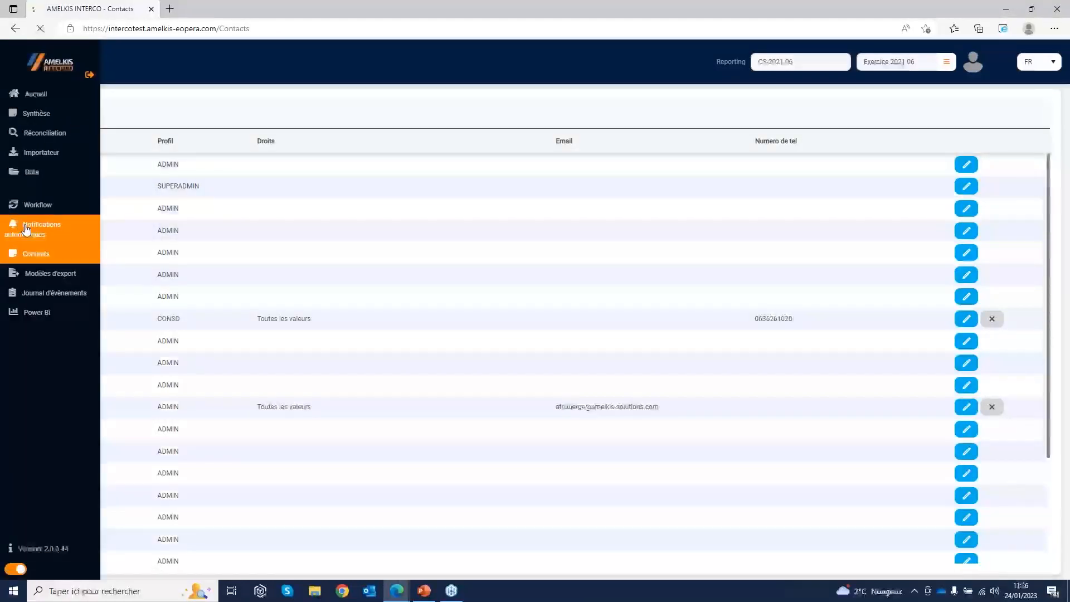
{"action": "left_click", "coordinate": [11, 237]}
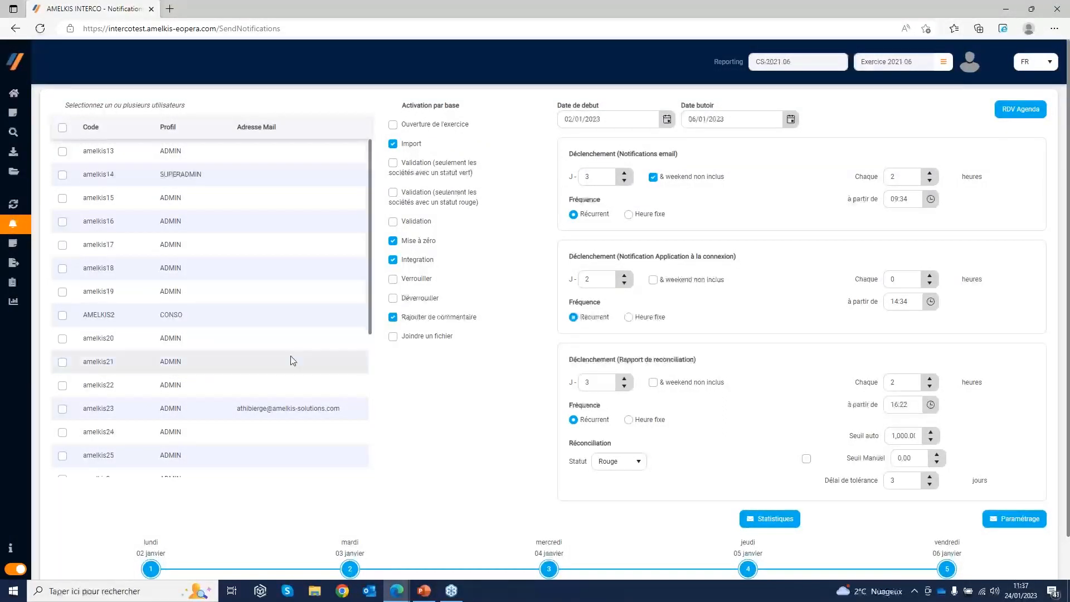
With user amelkis32 selected, activate the Joindre un fichier notification and keep Rajouter de commentaire enabled
{"action": "scroll", "coordinate": [292, 358], "scroll_direction": "down", "scroll_amount": 3}
{"action": "left_click", "coordinate": [221, 342]}
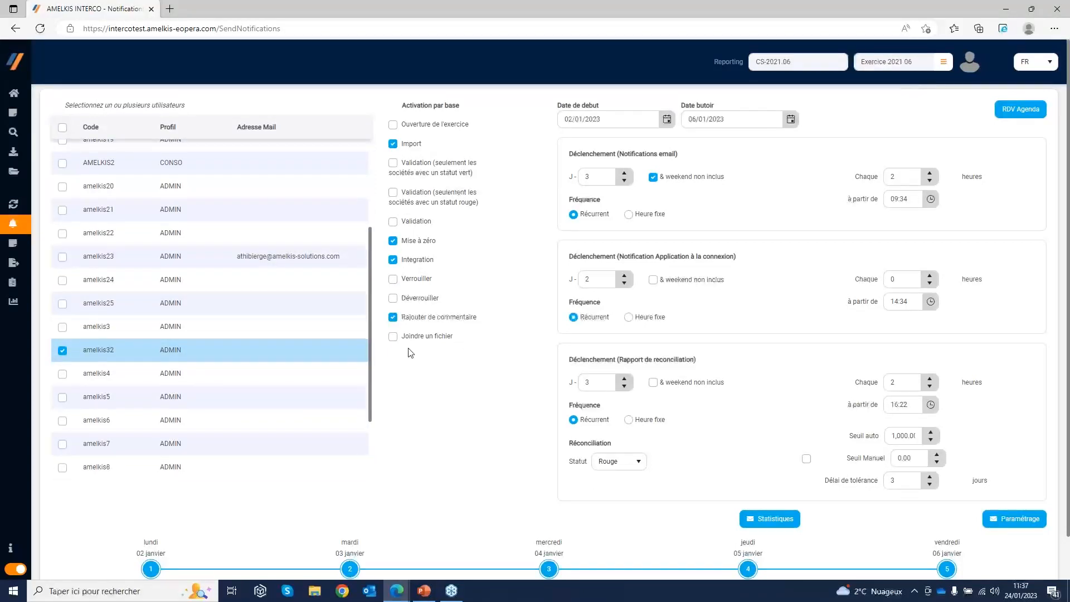
{"action": "left_click", "coordinate": [393, 317]}
{"action": "left_click", "coordinate": [393, 317]}
{"action": "left_click", "coordinate": [393, 337]}
Set the email notification trigger to J-2 with the Heure fixe frequency
{"action": "left_click", "coordinate": [624, 180]}
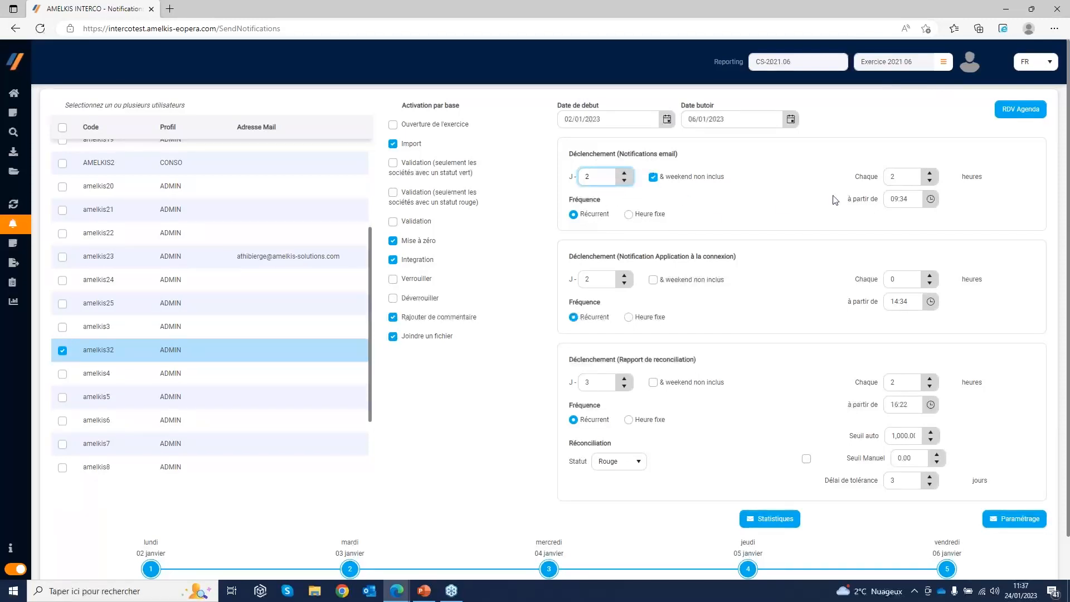
{"action": "left_click", "coordinate": [628, 215]}
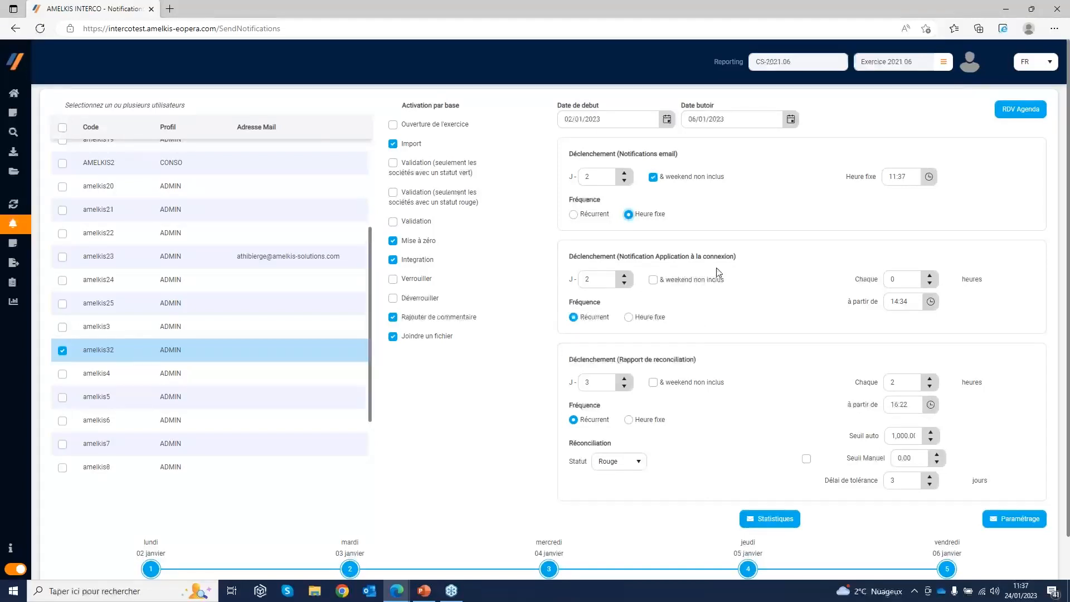
Set the reconciliation report to be sent every 3 hours with the reconciliation status Rouge
{"action": "scroll", "coordinate": [617, 318], "scroll_direction": "down", "scroll_amount": 1}
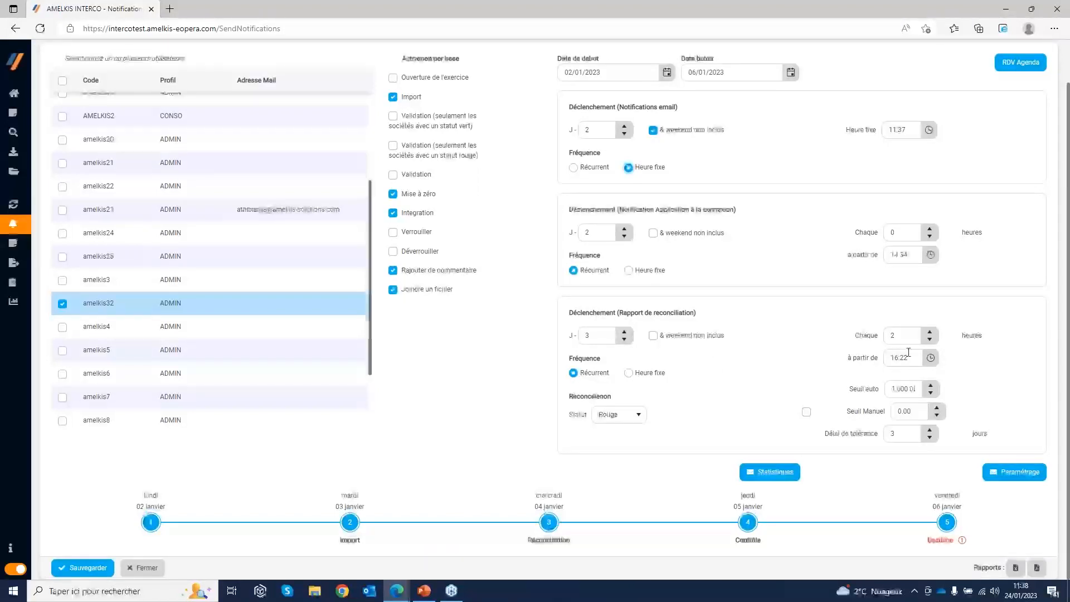
{"action": "left_click", "coordinate": [930, 334]}
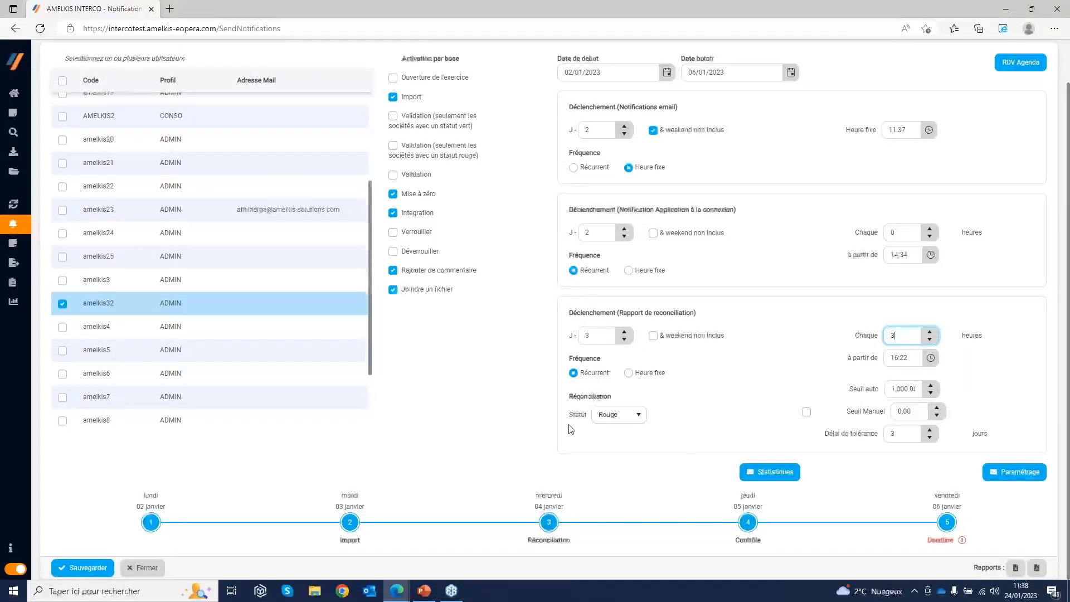
{"action": "left_click", "coordinate": [638, 417]}
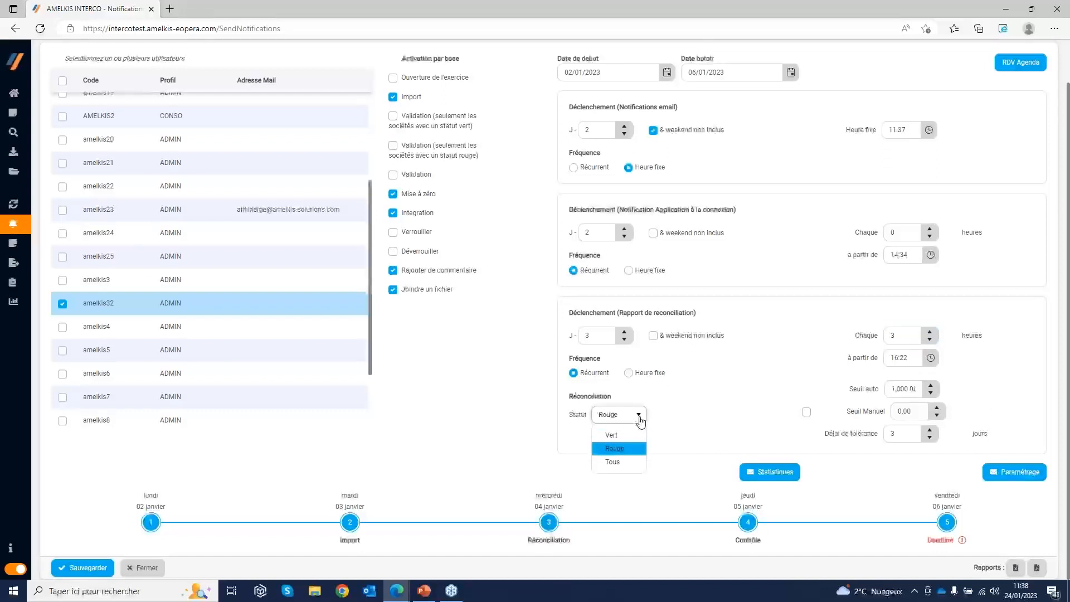
{"action": "left_click", "coordinate": [630, 452]}
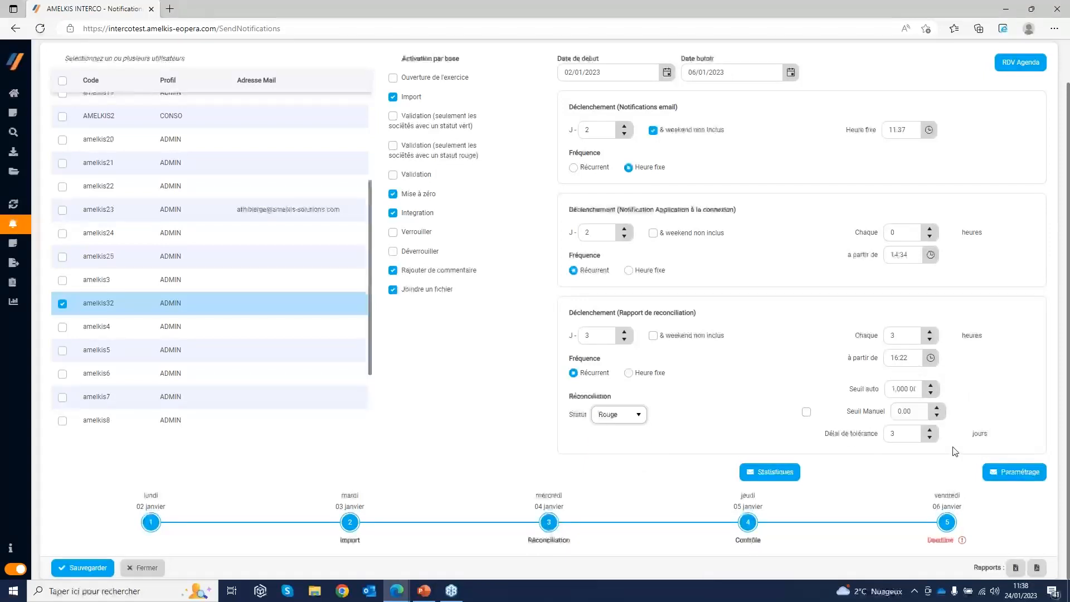
Clear the Seuil auto value of the reconciliation report
{"action": "left_click", "coordinate": [910, 389]}
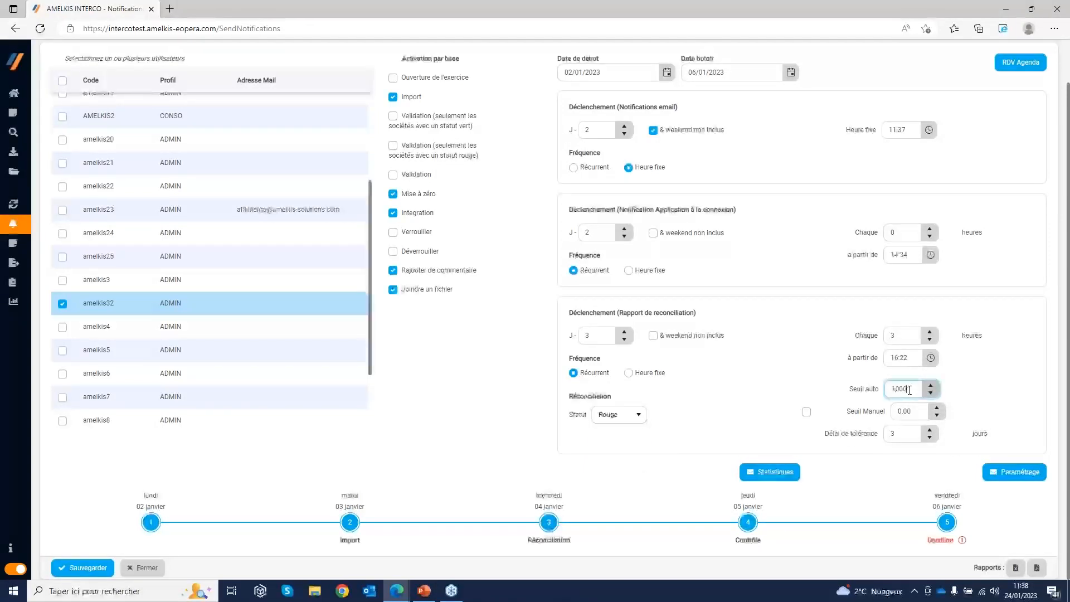
{"action": "left_click_drag", "start_coordinate": [914, 390], "coordinate": [888, 391]}
{"action": "key", "text": "BackSpace"}
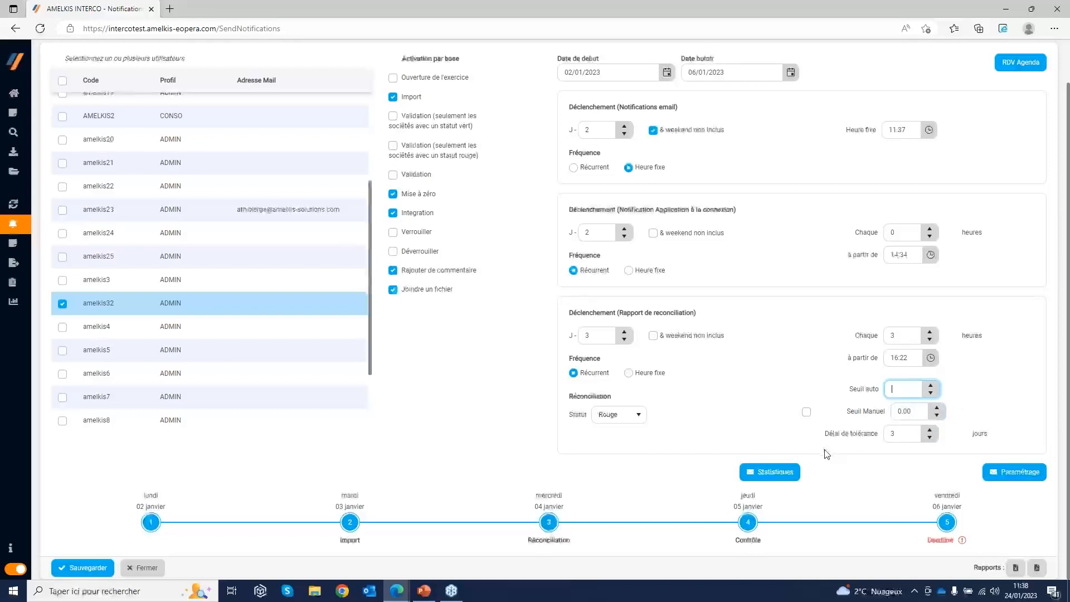
Switch the reporting to Exercice 2022 12 under CS - Consolidation statutaire and validate the choice
{"action": "scroll", "coordinate": [826, 460], "scroll_direction": "up", "scroll_amount": 1}
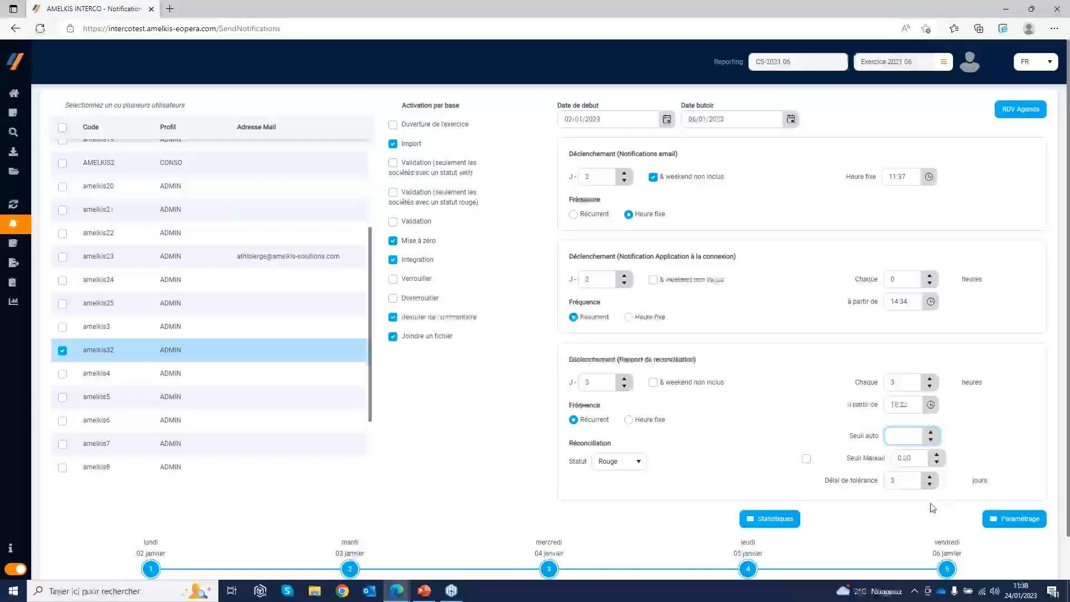
{"action": "scroll", "coordinate": [814, 369], "scroll_direction": "down", "scroll_amount": 1}
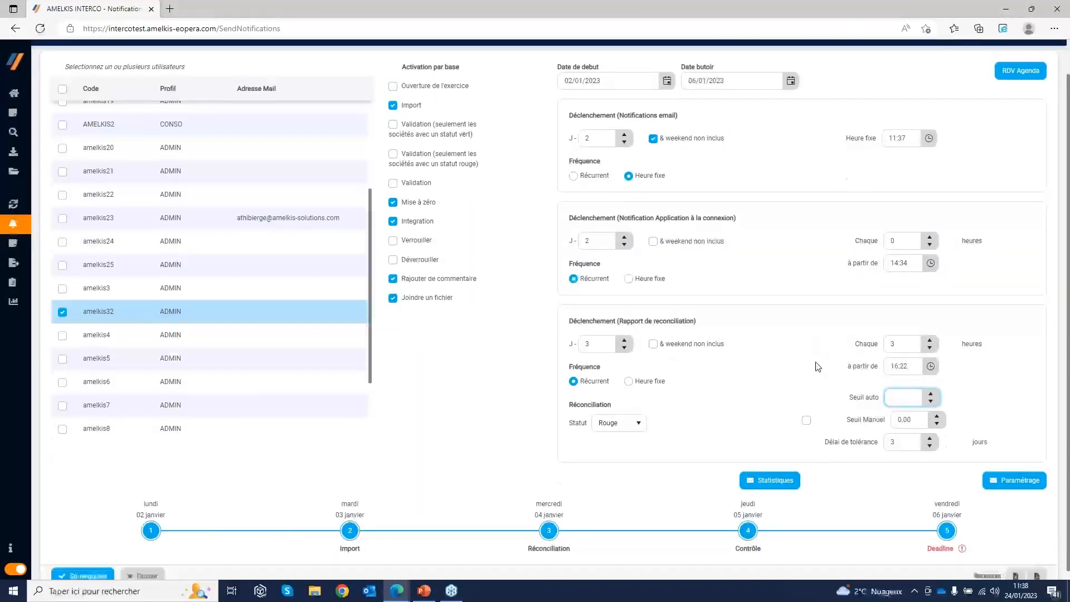
{"action": "scroll", "coordinate": [938, 172], "scroll_direction": "up", "scroll_amount": 1}
{"action": "left_click", "coordinate": [943, 65]}
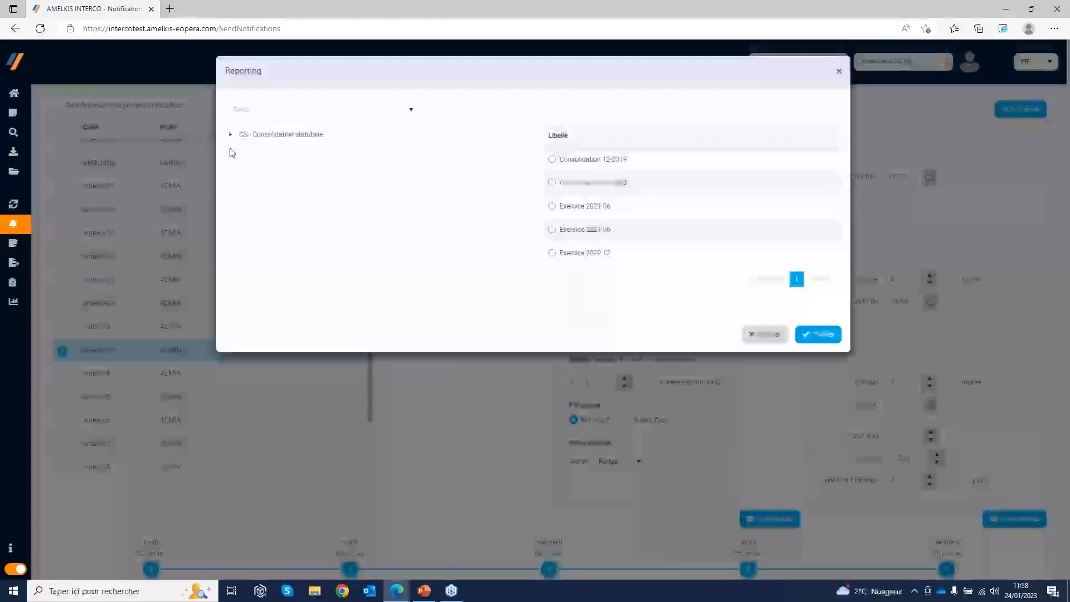
{"action": "left_click", "coordinate": [231, 134]}
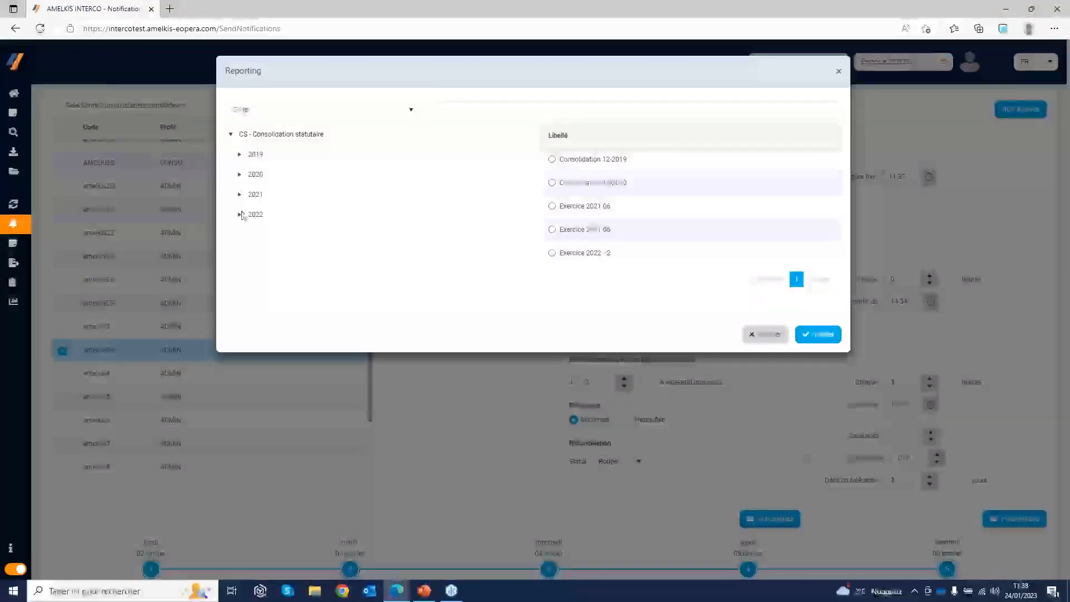
{"action": "left_click", "coordinate": [239, 216]}
{"action": "left_click", "coordinate": [270, 236]}
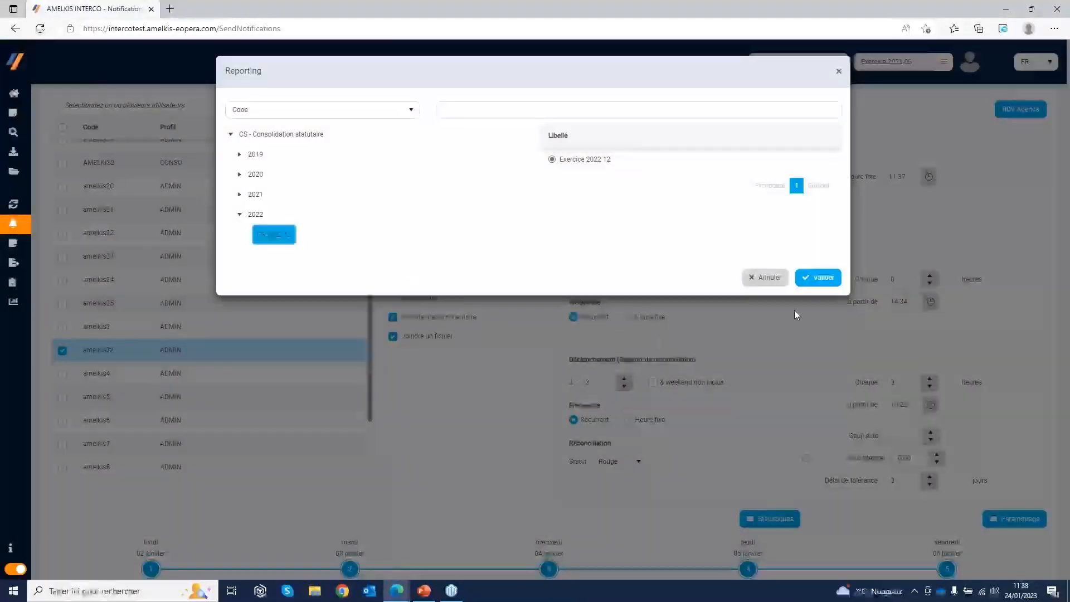
{"action": "left_click", "coordinate": [817, 278]}
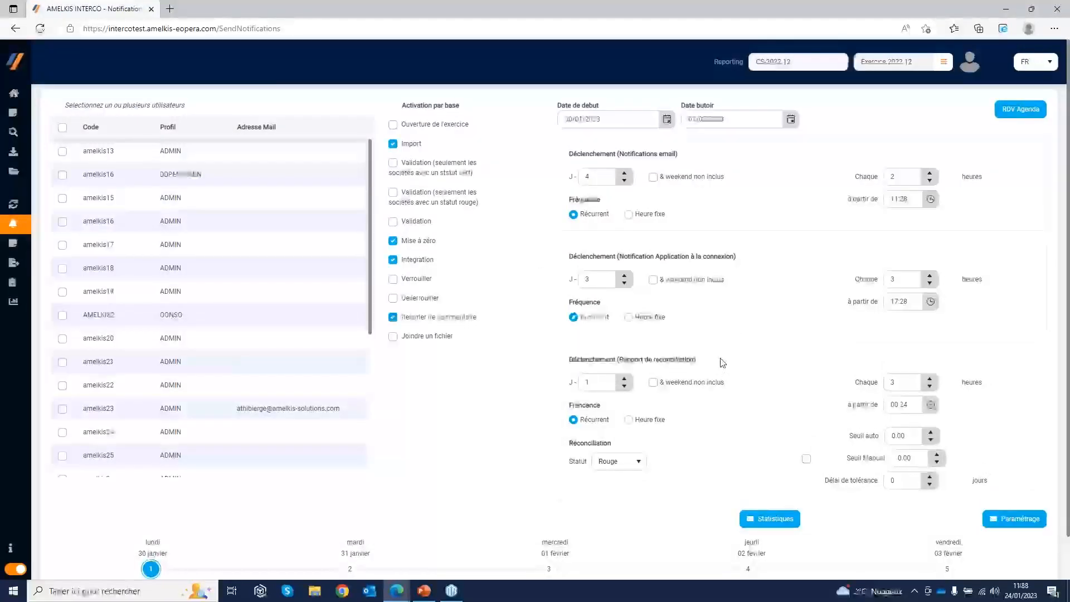
Set the closing calendar's Date de début to 30/01/2023 and its Date butoir to 03/02/2023
{"action": "scroll", "coordinate": [722, 362], "scroll_direction": "down", "scroll_amount": 1}
{"action": "scroll", "coordinate": [722, 363], "scroll_direction": "up", "scroll_amount": 1}
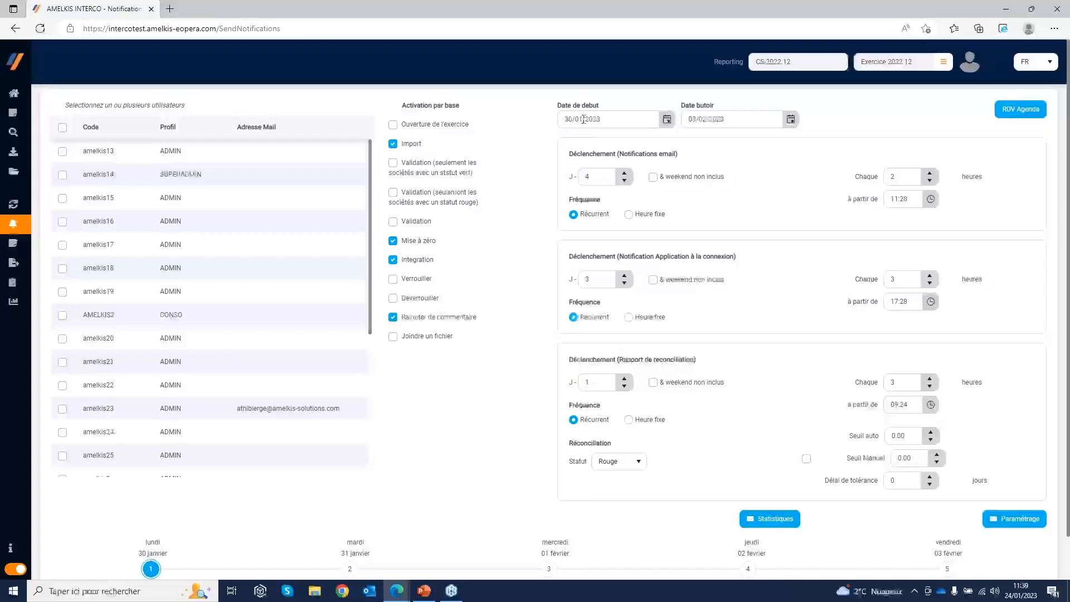
{"action": "left_click", "coordinate": [666, 120]}
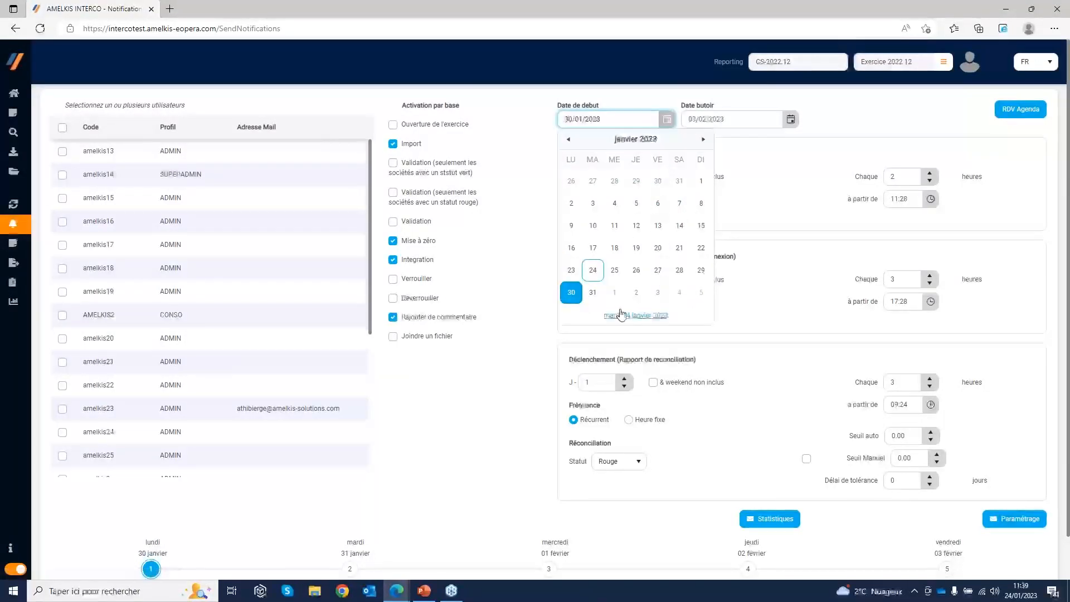
{"action": "left_click", "coordinate": [574, 294]}
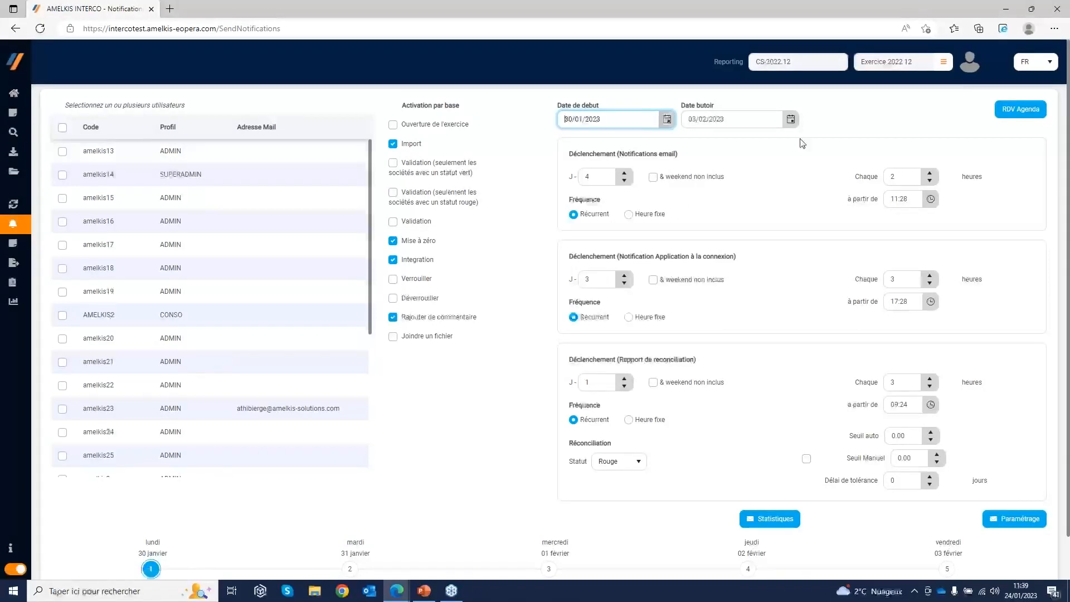
{"action": "left_click", "coordinate": [783, 121]}
{"action": "left_click", "coordinate": [789, 119]}
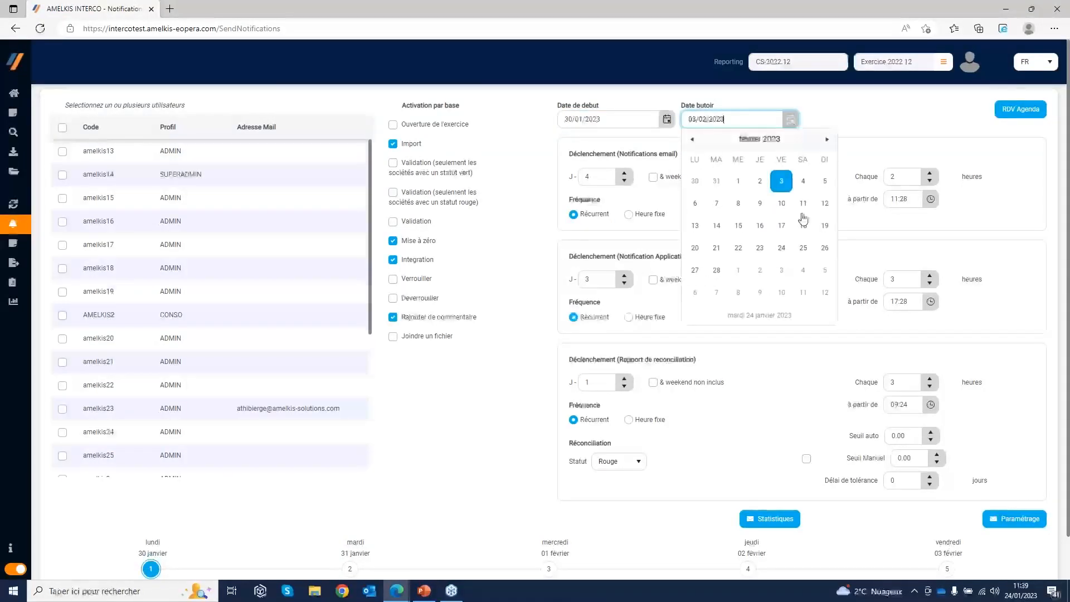
{"action": "left_click", "coordinate": [781, 181]}
{"action": "left_click", "coordinate": [848, 127]}
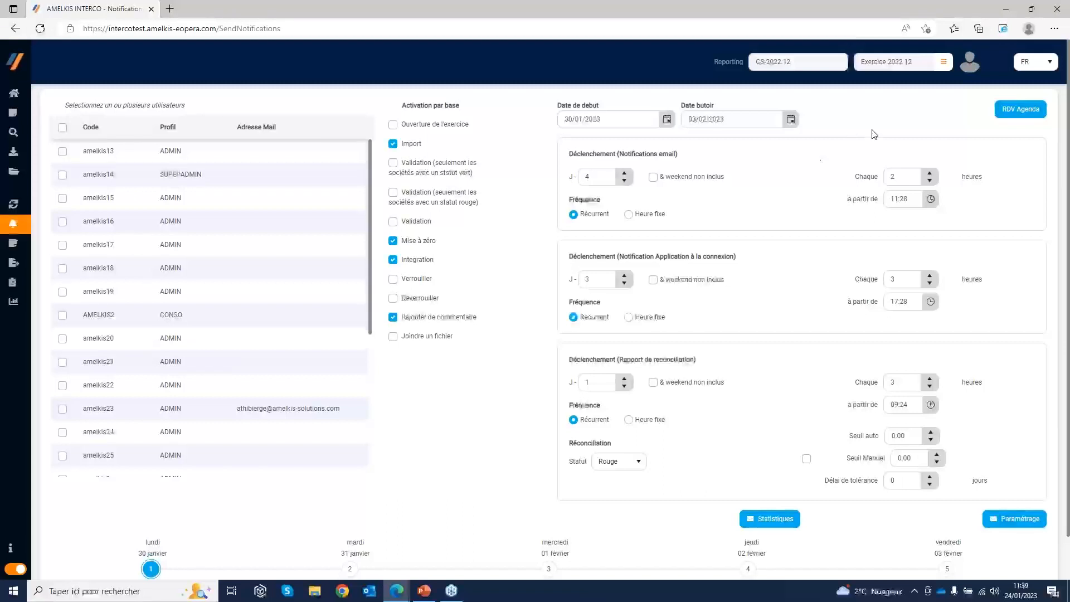
Assign the Import stage to lundi 30 janvier and the Réconciliation stage to mardi 31 janvier on the closing timeline
{"action": "scroll", "coordinate": [789, 322], "scroll_direction": "down", "scroll_amount": 2}
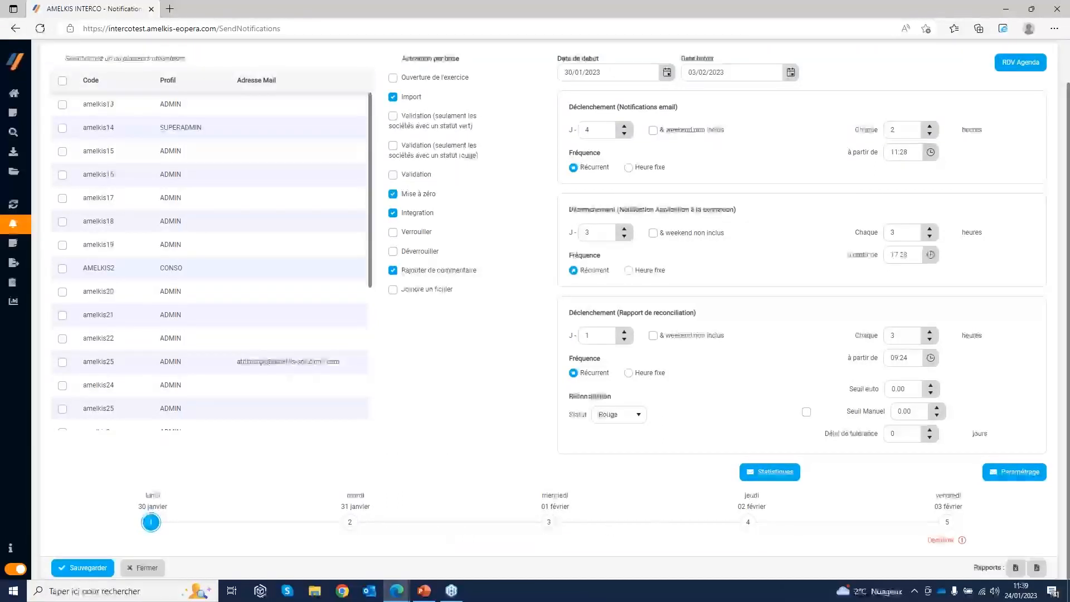
{"action": "left_click", "coordinate": [151, 524]}
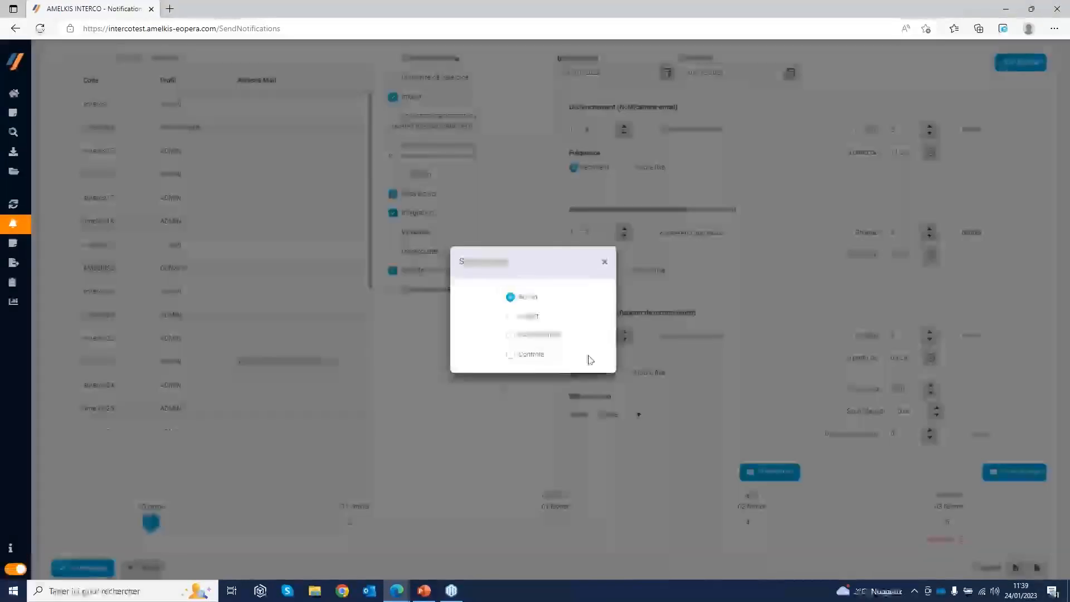
{"action": "left_click", "coordinate": [511, 317]}
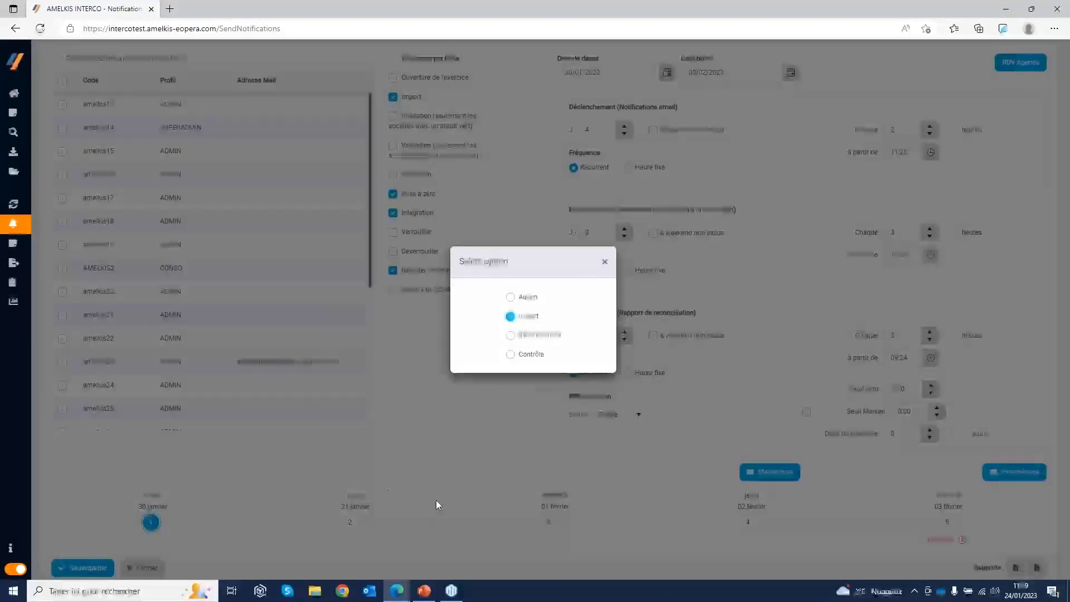
{"action": "left_click", "coordinate": [446, 463]}
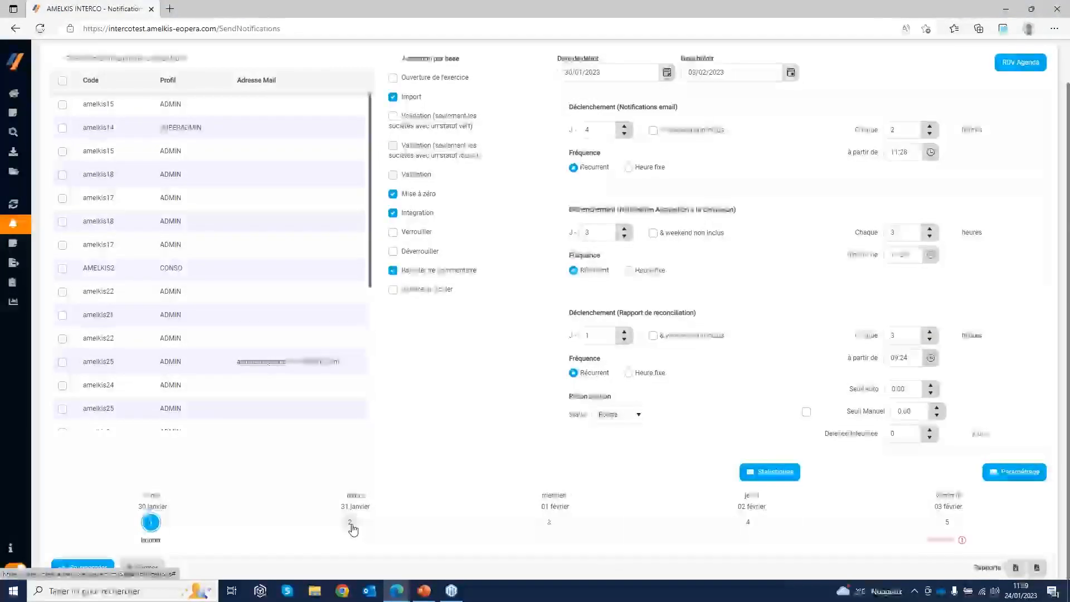
{"action": "left_click", "coordinate": [352, 526]}
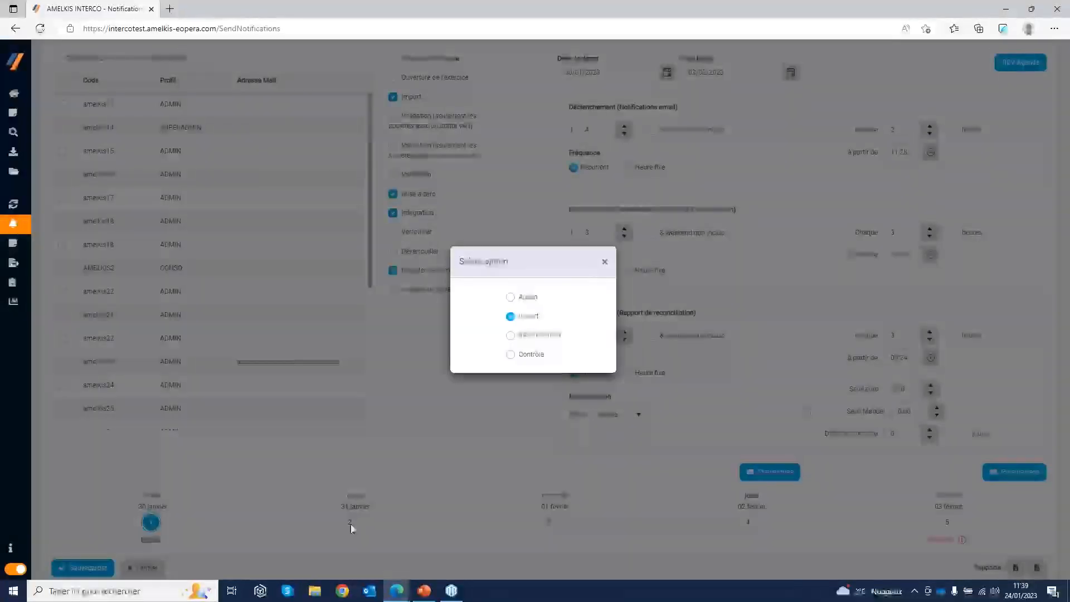
{"action": "left_click", "coordinate": [509, 336]}
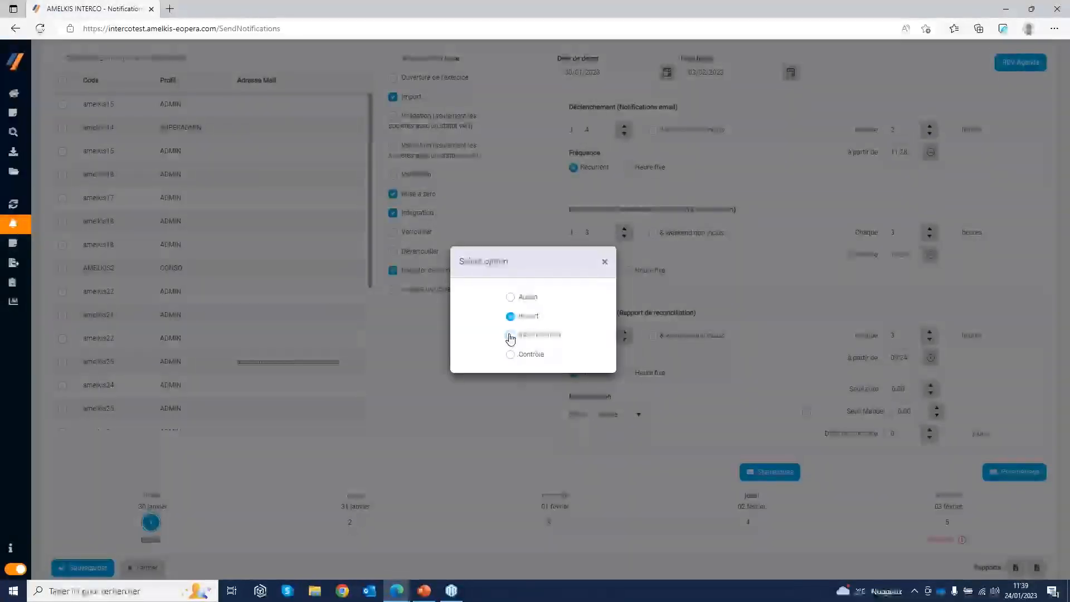
{"action": "left_click", "coordinate": [472, 483]}
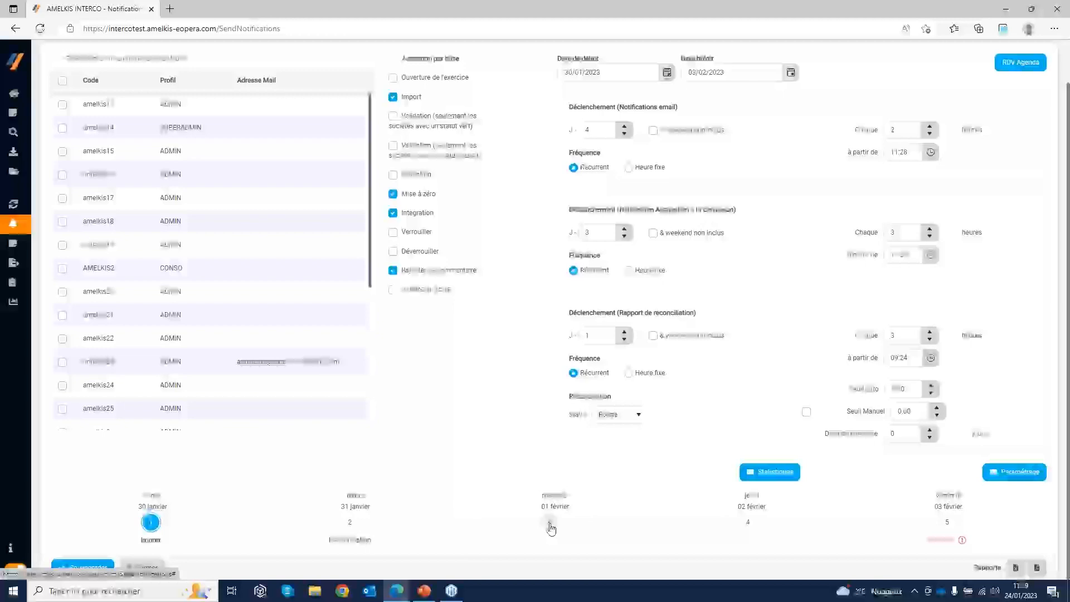
Assign the Réconciliation stage to mercredi 01 février and the Contrôle stage to jeudi 02 février on the timeline
{"action": "left_click", "coordinate": [549, 522]}
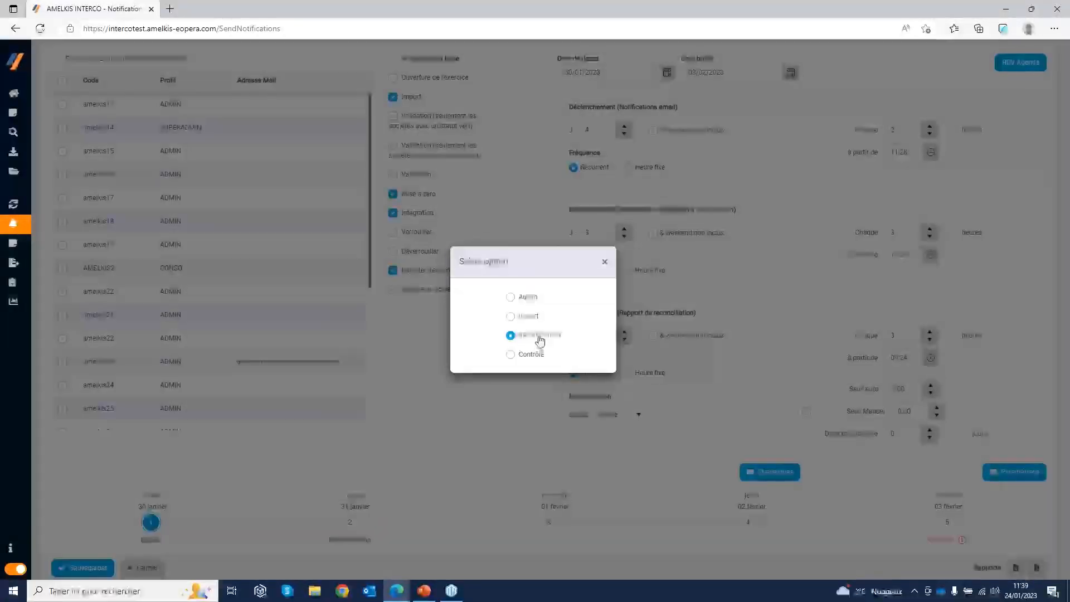
{"action": "left_click", "coordinate": [656, 520]}
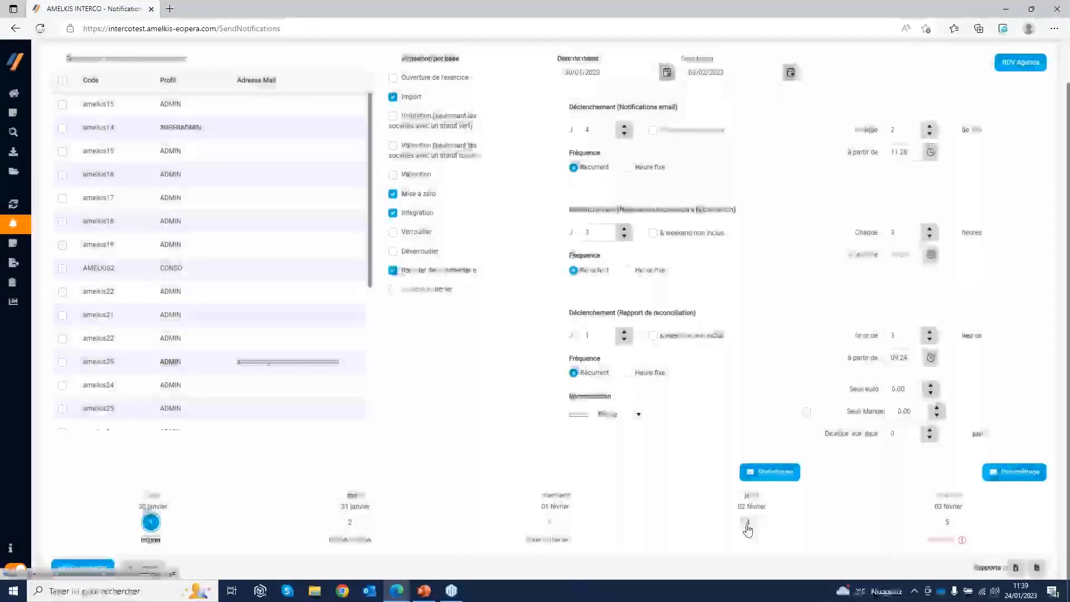
{"action": "left_click", "coordinate": [748, 523]}
{"action": "left_click", "coordinate": [510, 354]}
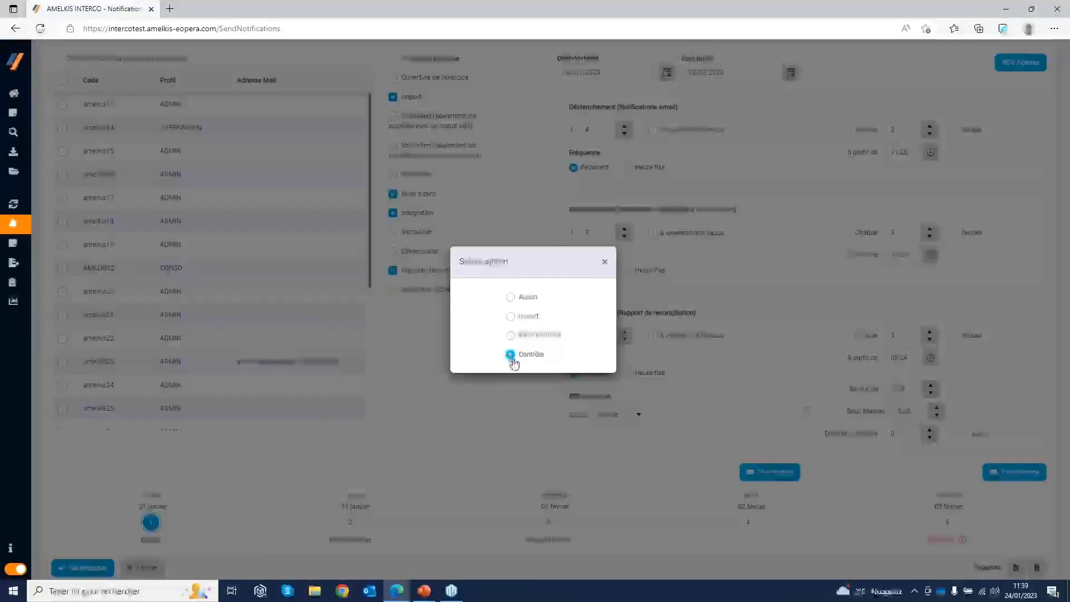
{"action": "left_click", "coordinate": [644, 489]}
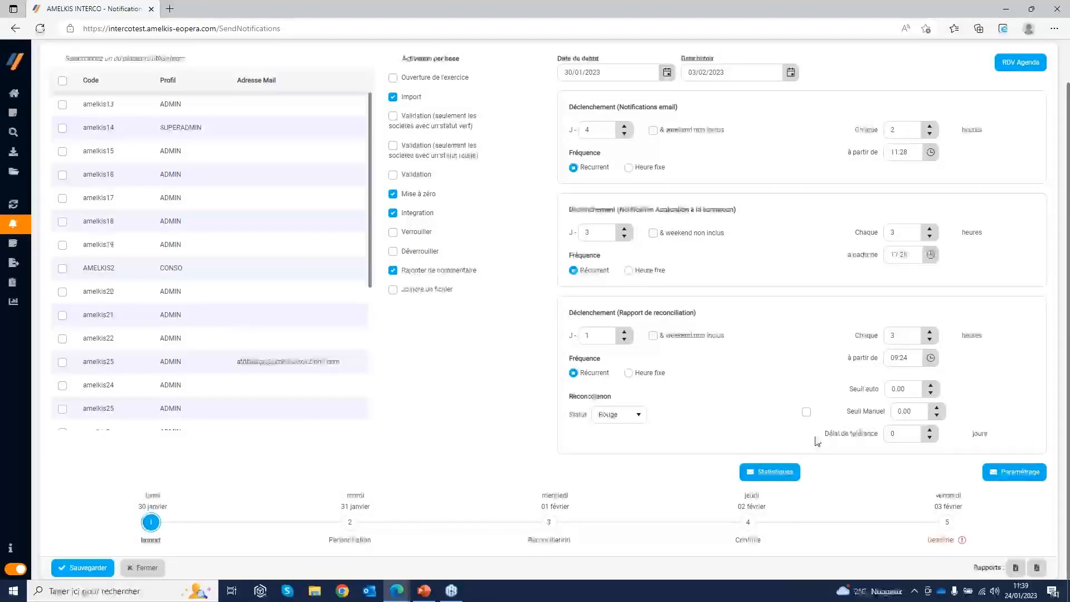
View the closing calendar in RDV Agenda, close it and save the notification settings
{"action": "scroll", "coordinate": [811, 437], "scroll_direction": "up", "scroll_amount": 2}
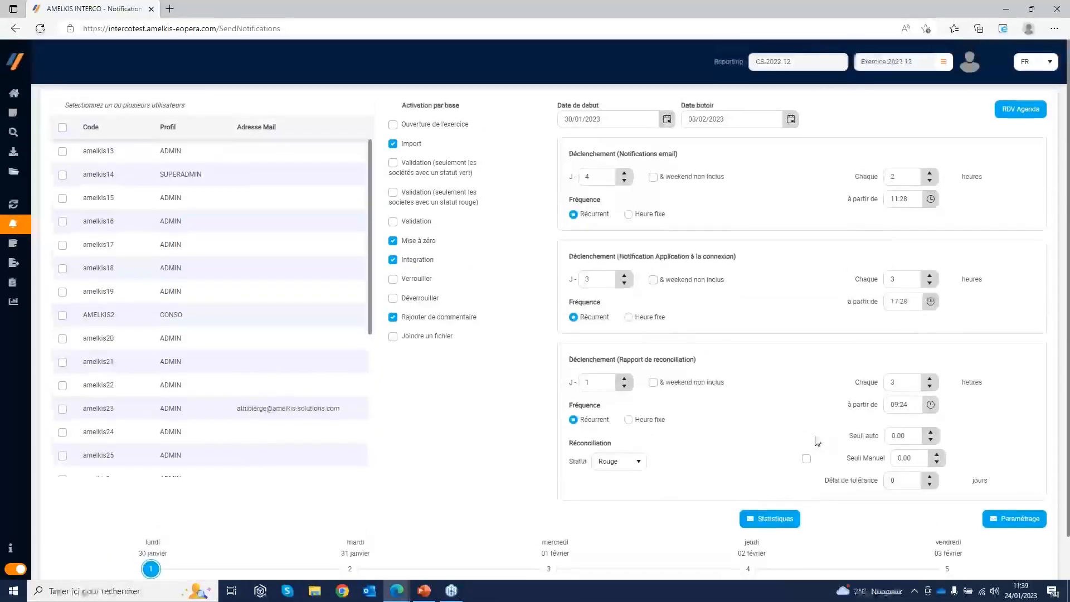
{"action": "left_click", "coordinate": [1020, 109]}
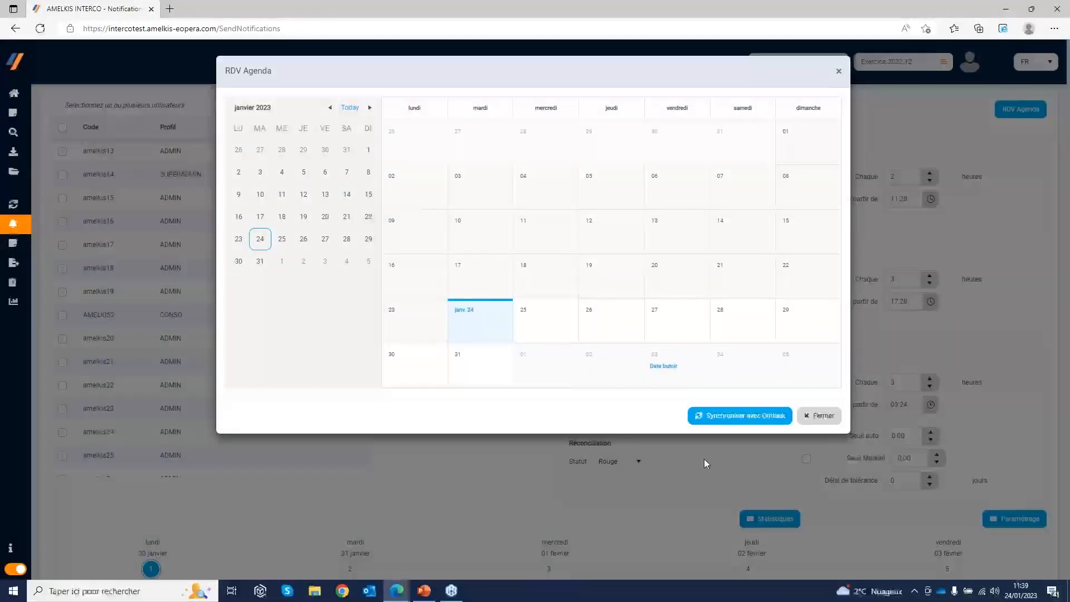
{"action": "left_click", "coordinate": [838, 71]}
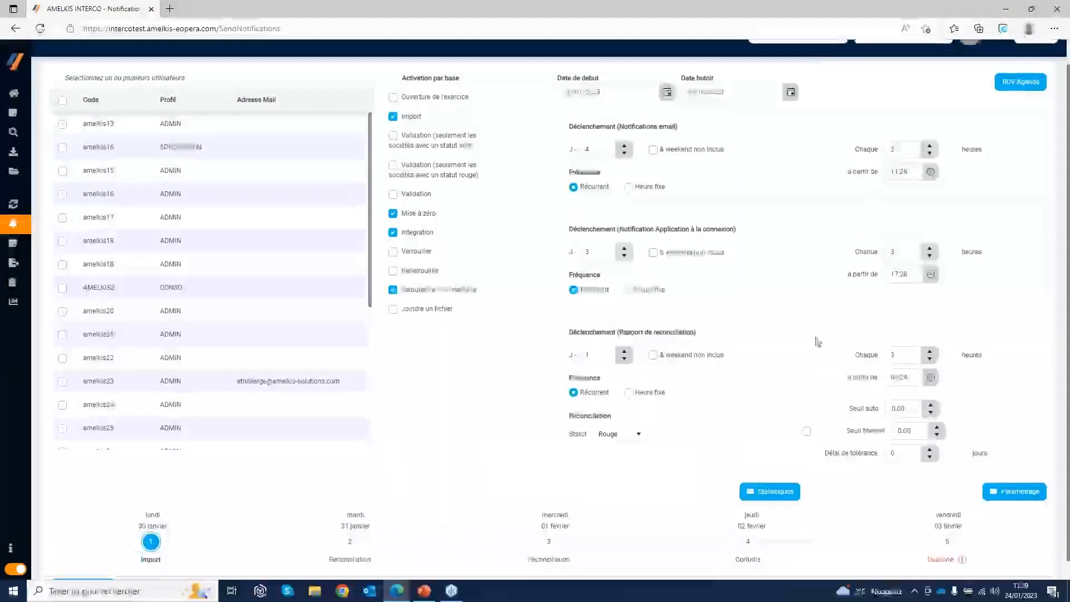
{"action": "left_click", "coordinate": [82, 568]}
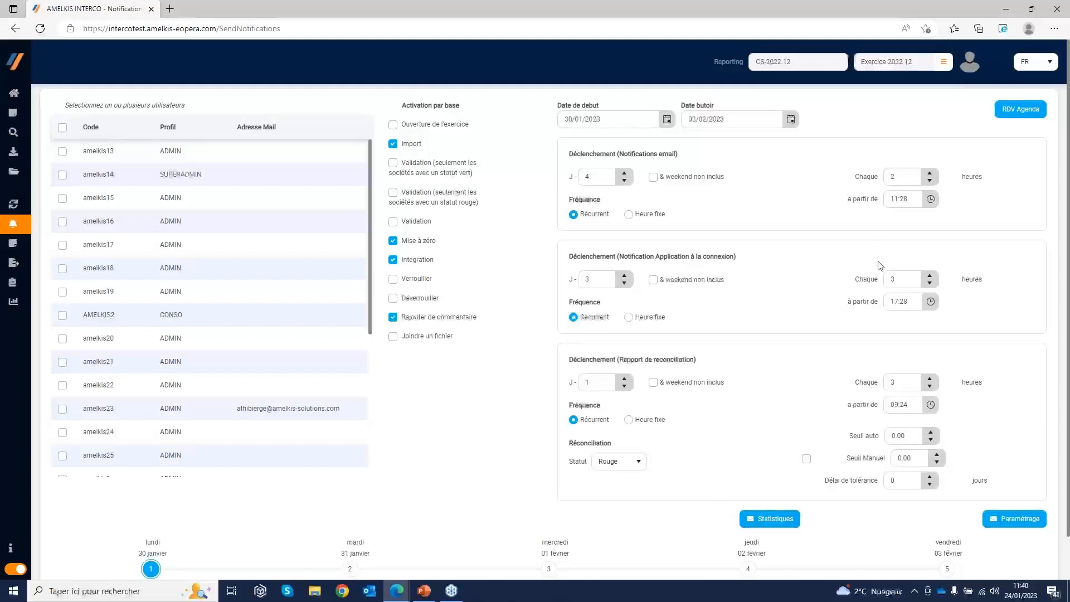
{"action": "scroll", "coordinate": [433, 446], "scroll_direction": "down", "scroll_amount": 2}
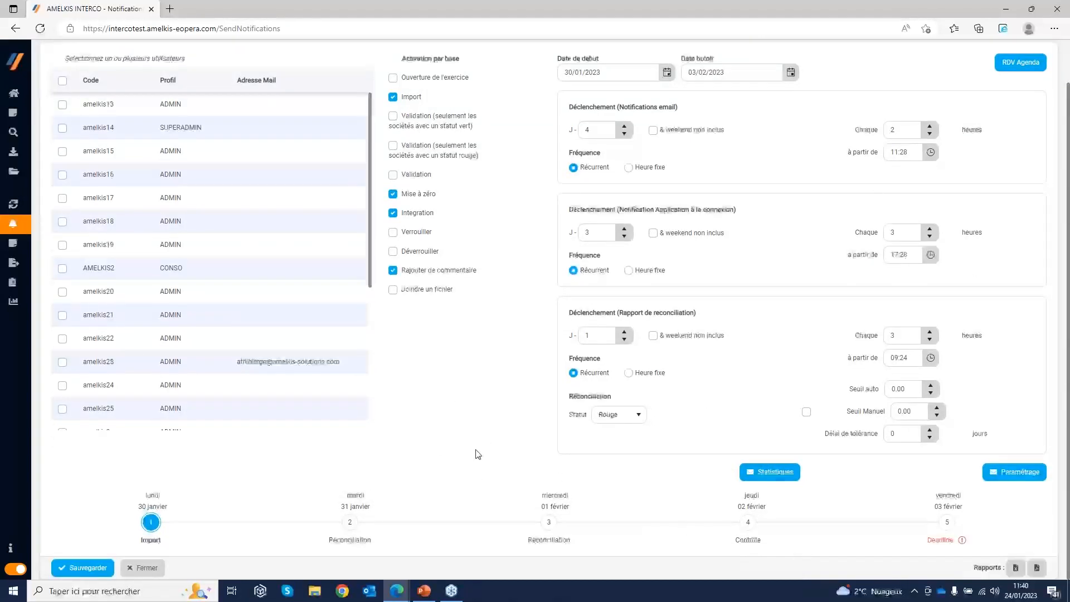
{"action": "scroll", "coordinate": [493, 400], "scroll_direction": "up", "scroll_amount": 2}
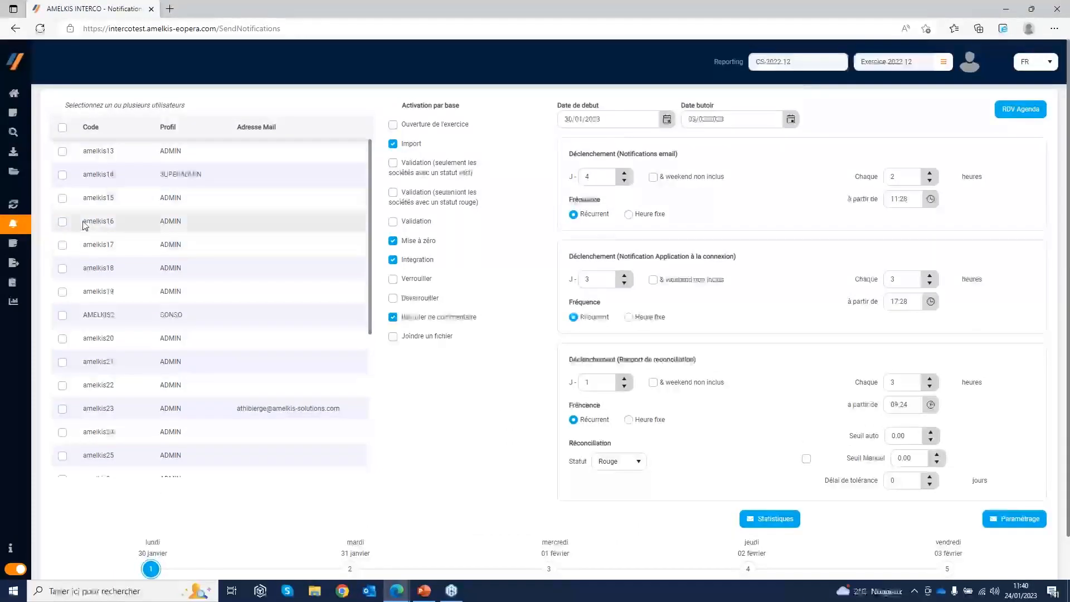
Go to the Importateur page and choose the Import Intra-groupe category under N/A
{"action": "mouse_move", "coordinate": [28, 174]}
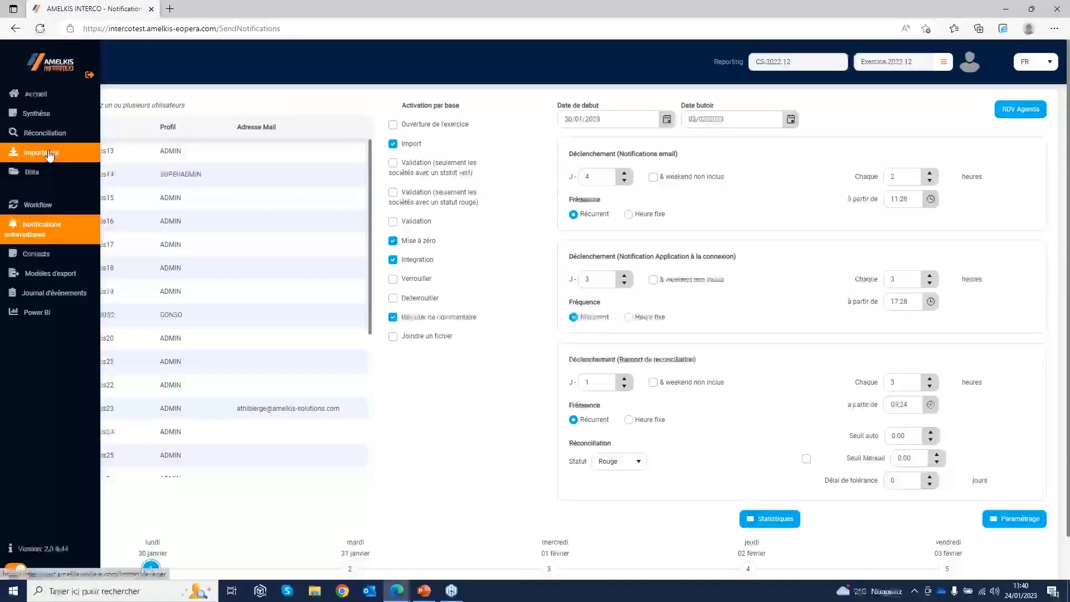
{"action": "left_click", "coordinate": [50, 154]}
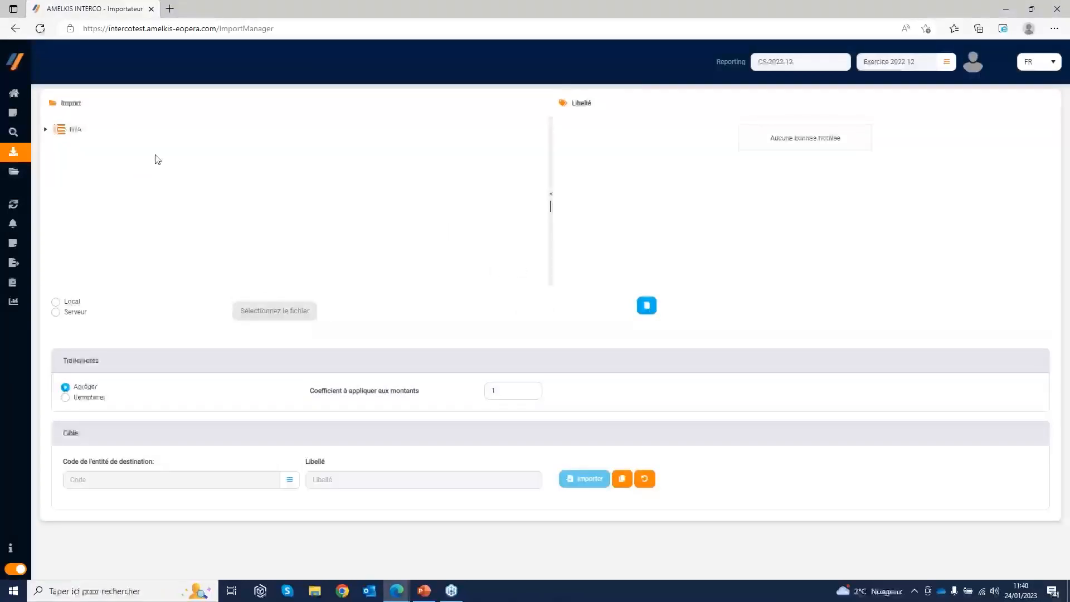
{"action": "left_click", "coordinate": [47, 131]}
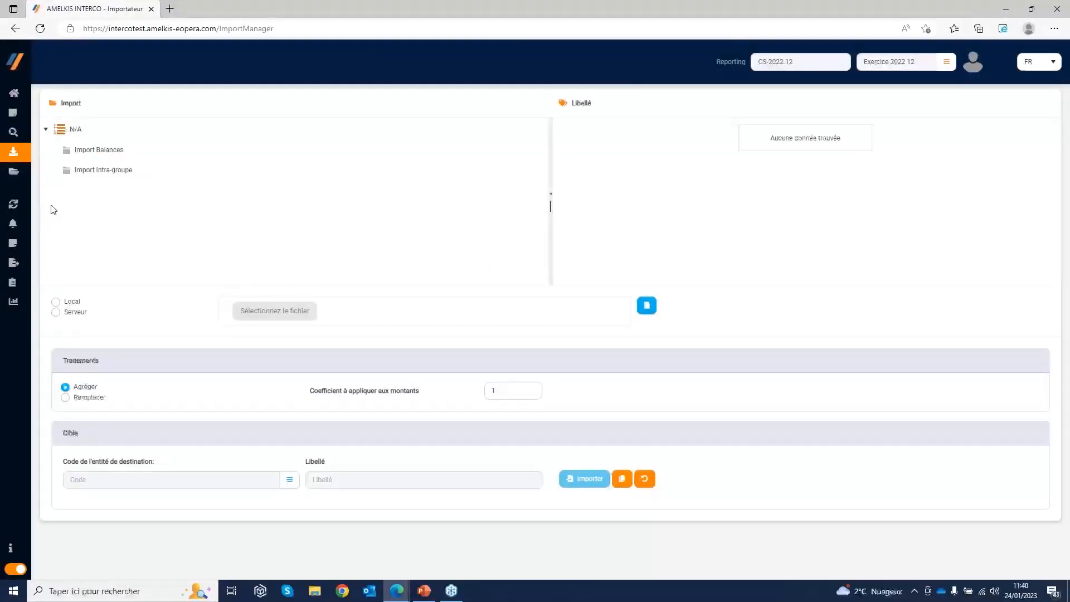
{"action": "left_click", "coordinate": [108, 174]}
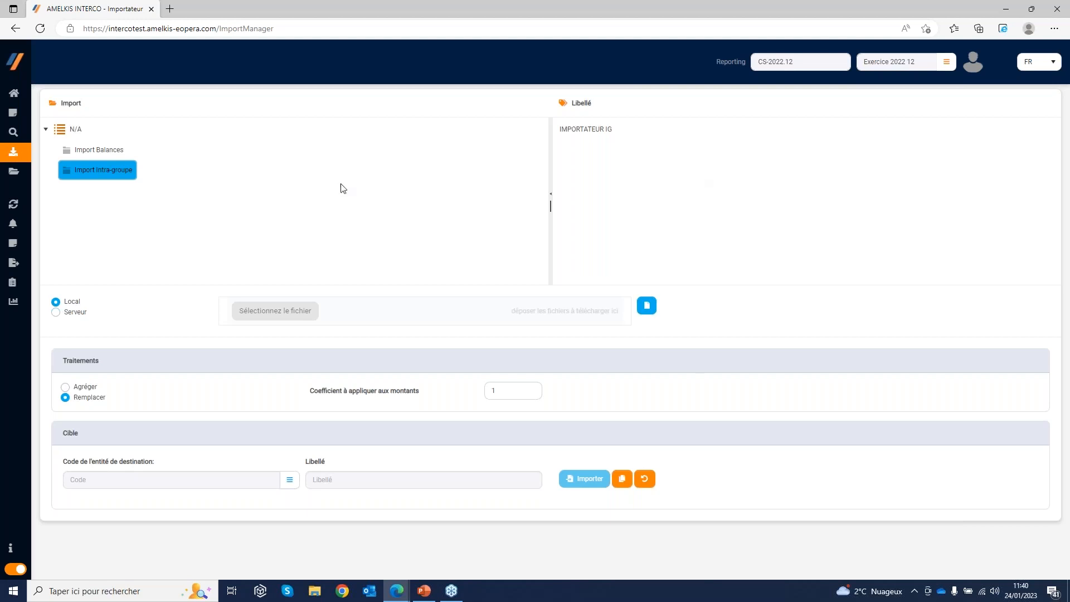
Switch the import file source to Serveur and return it to Local
{"action": "left_click", "coordinate": [55, 315]}
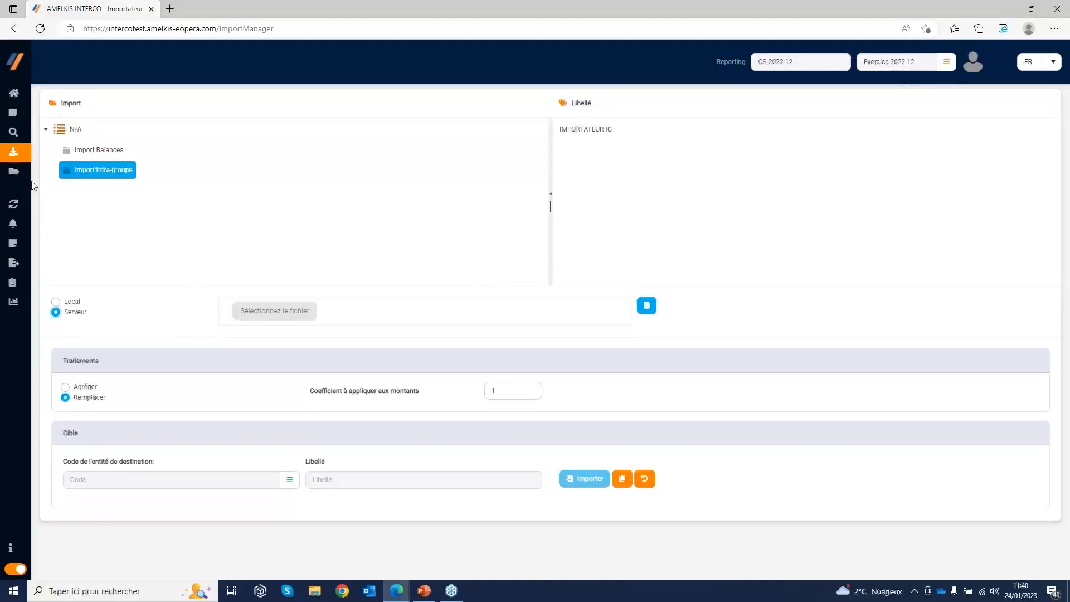
{"action": "mouse_move", "coordinate": [27, 181]}
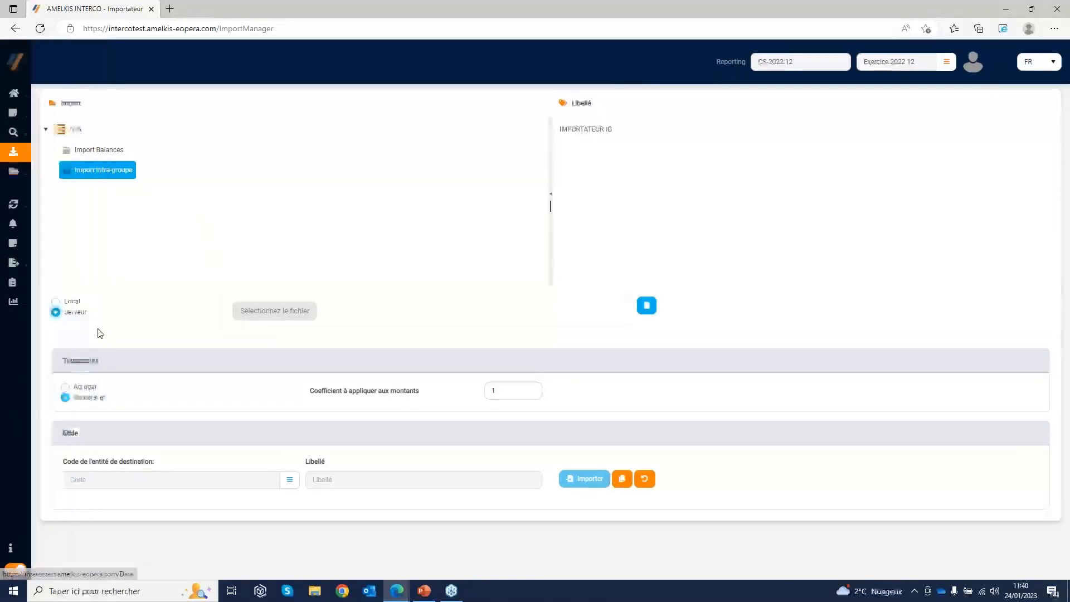
{"action": "left_click", "coordinate": [56, 302]}
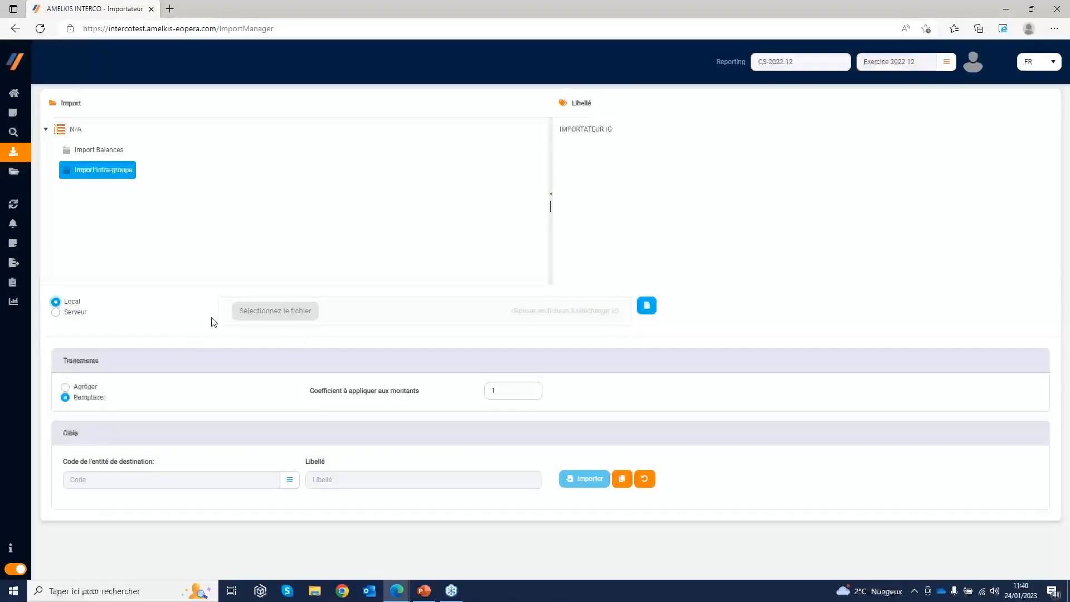
Choose the IMPORTATEUR IG script and load the local file FICHIER IC.xlsx for it
{"action": "left_click", "coordinate": [599, 136]}
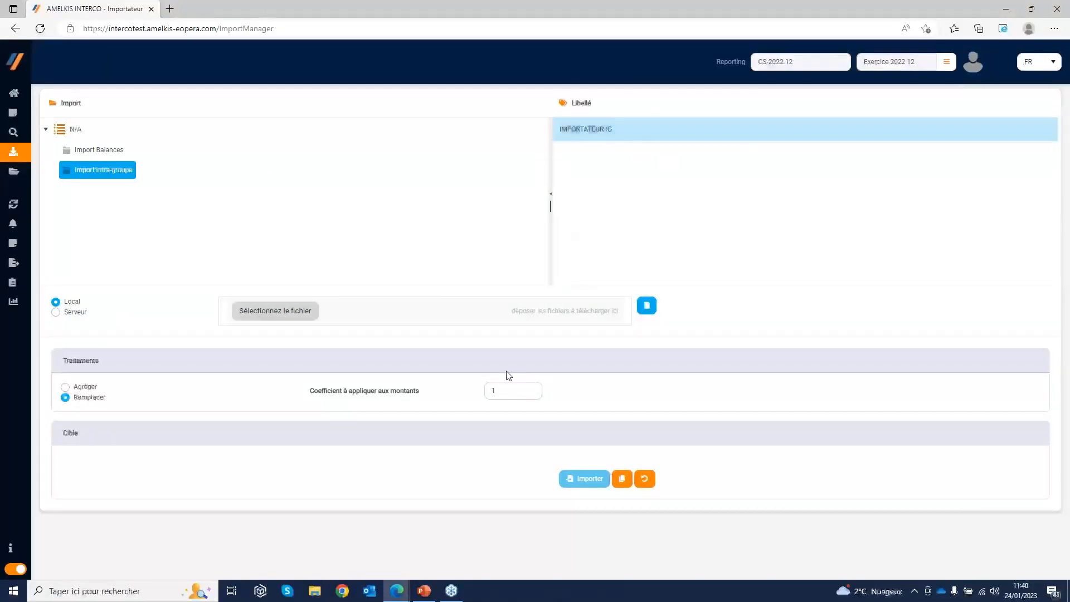
{"action": "left_click", "coordinate": [278, 314]}
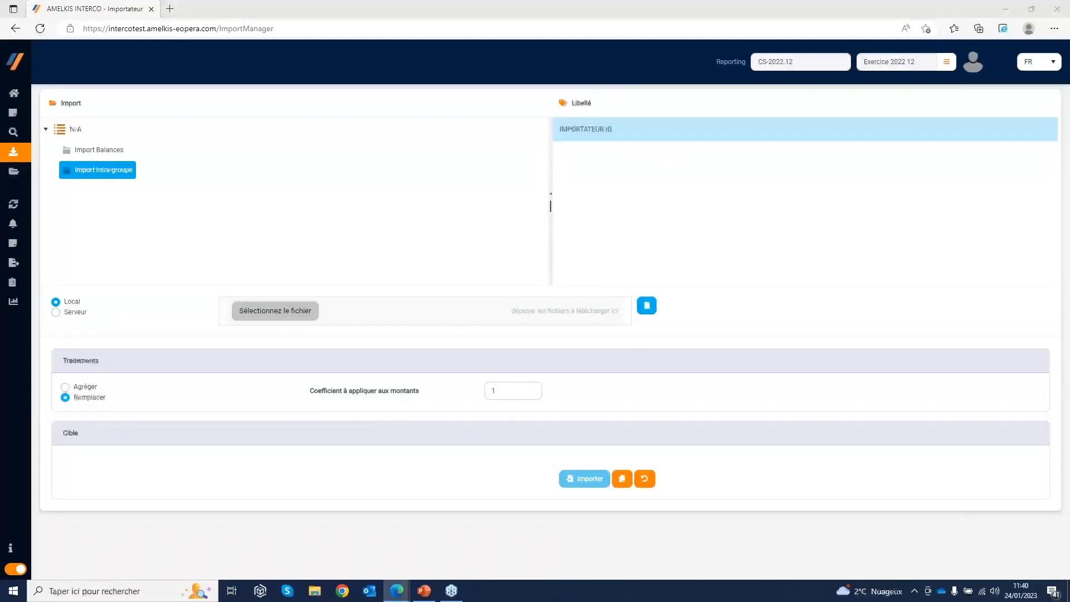
{"action": "left_click", "coordinate": [130, 151]}
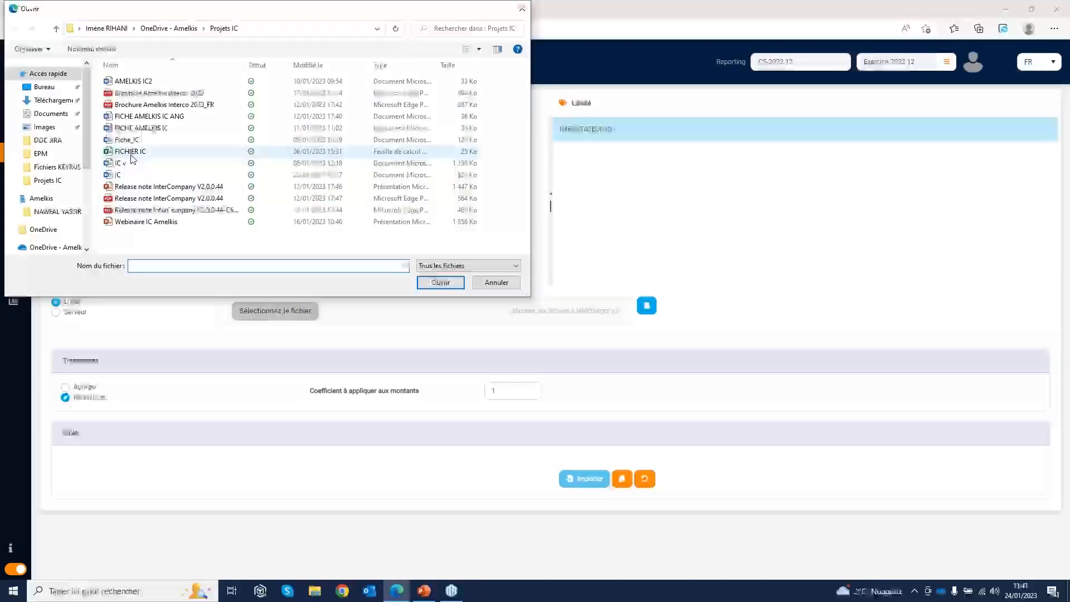
{"action": "left_click", "coordinate": [442, 282]}
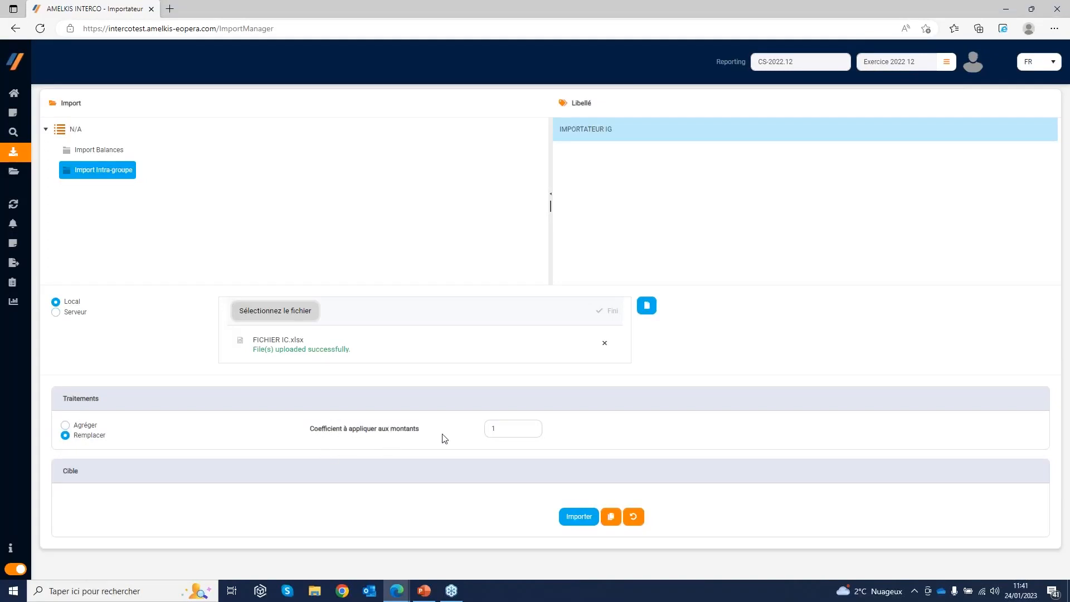
Import the loaded file with an amount coefficient of 1 and bring up its rejection analysis
{"action": "left_click", "coordinate": [501, 430]}
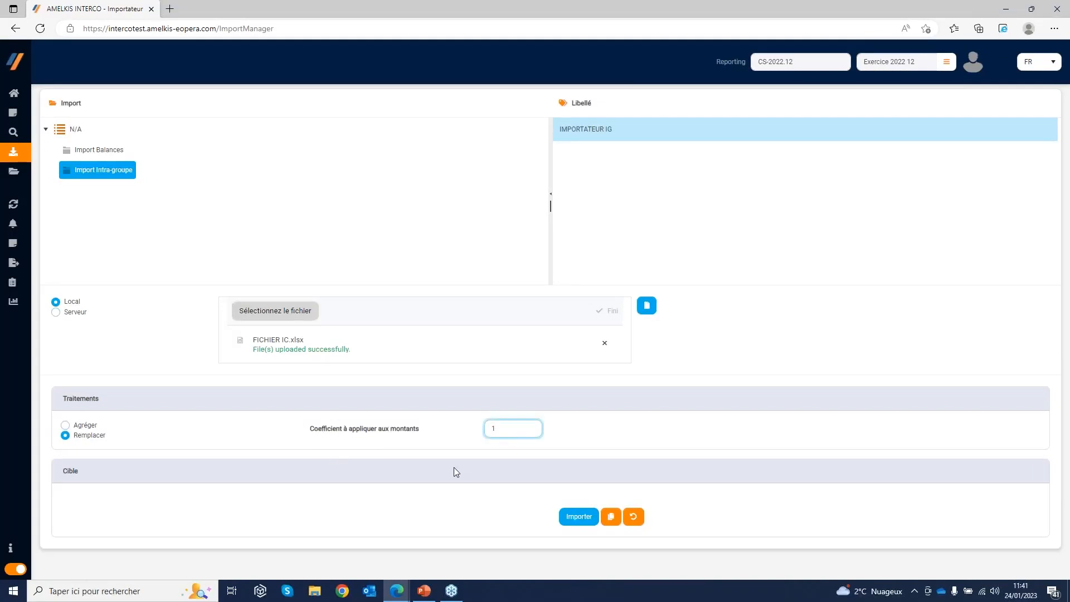
{"action": "left_click", "coordinate": [574, 518]}
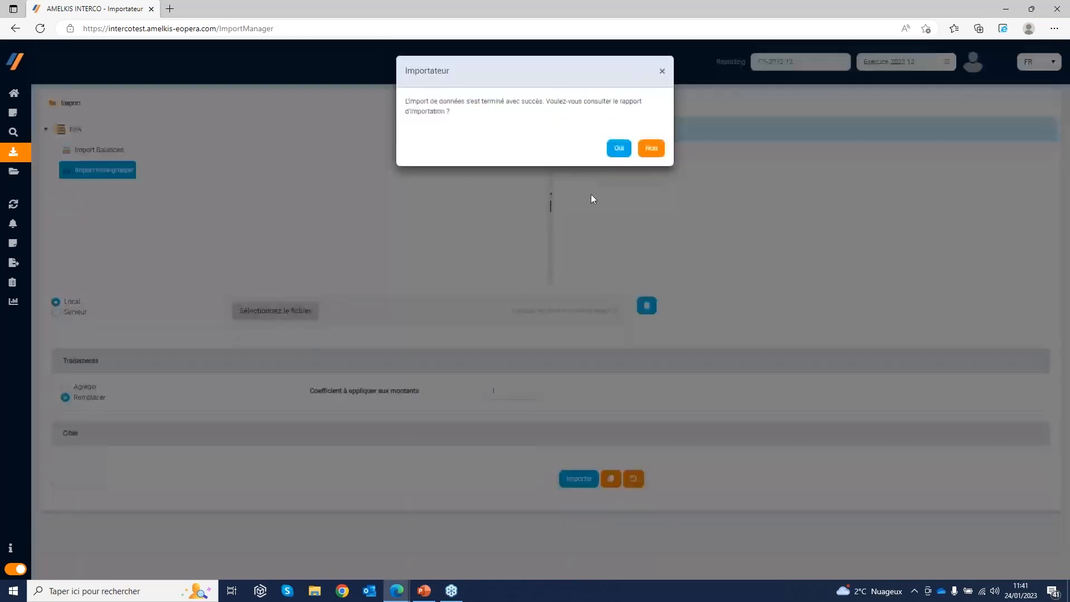
{"action": "left_click", "coordinate": [618, 149]}
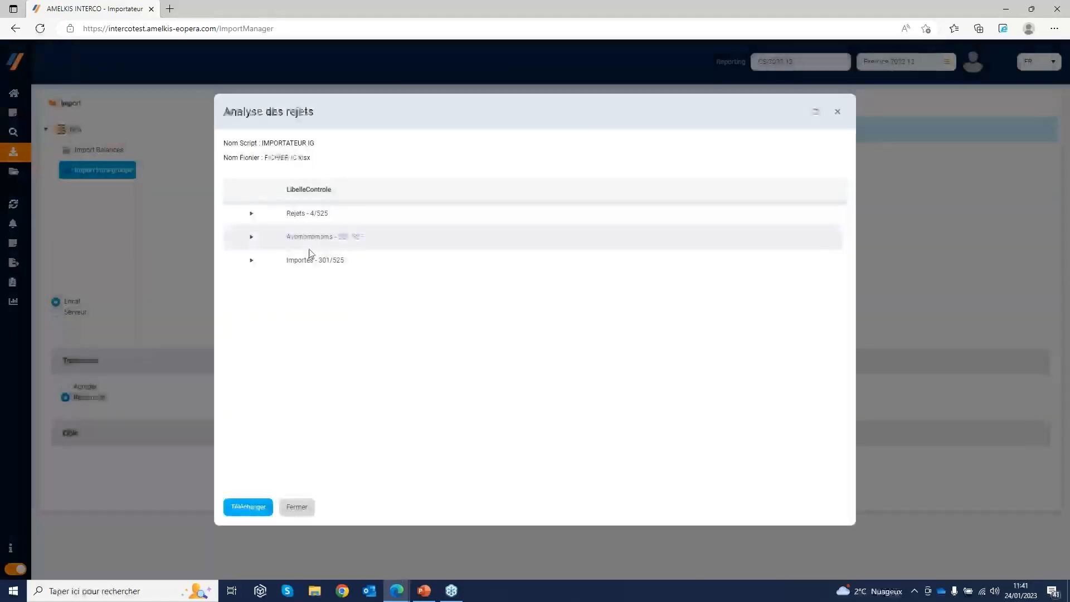
Review the detailed Rejets lines of the FICHIER IC.xlsx rejection analysis and close it
{"action": "left_click", "coordinate": [251, 214]}
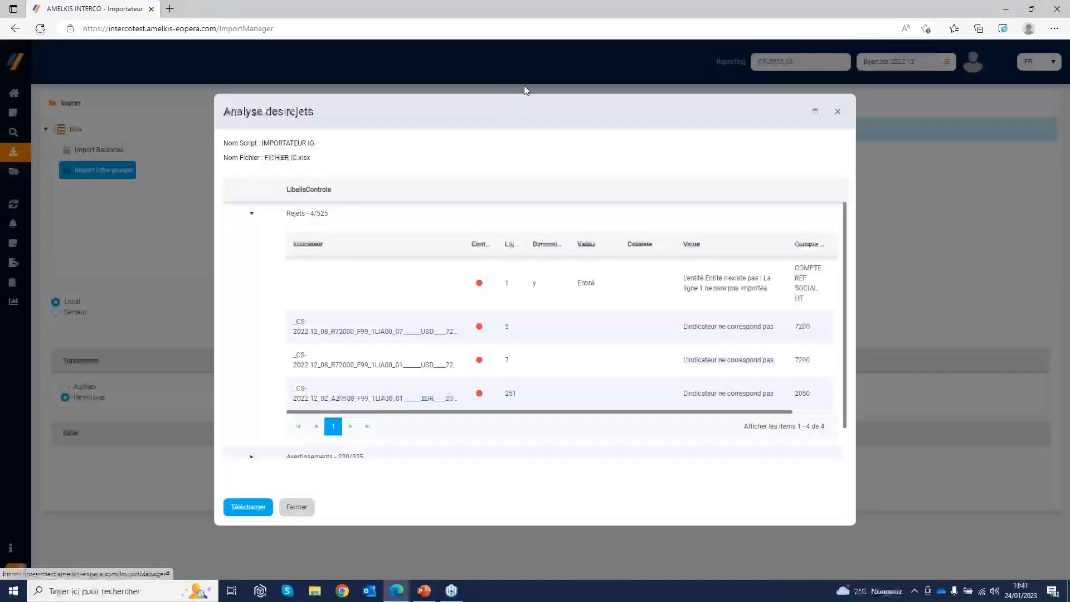
{"action": "left_click_drag", "start_coordinate": [508, 108], "coordinate": [519, 64]}
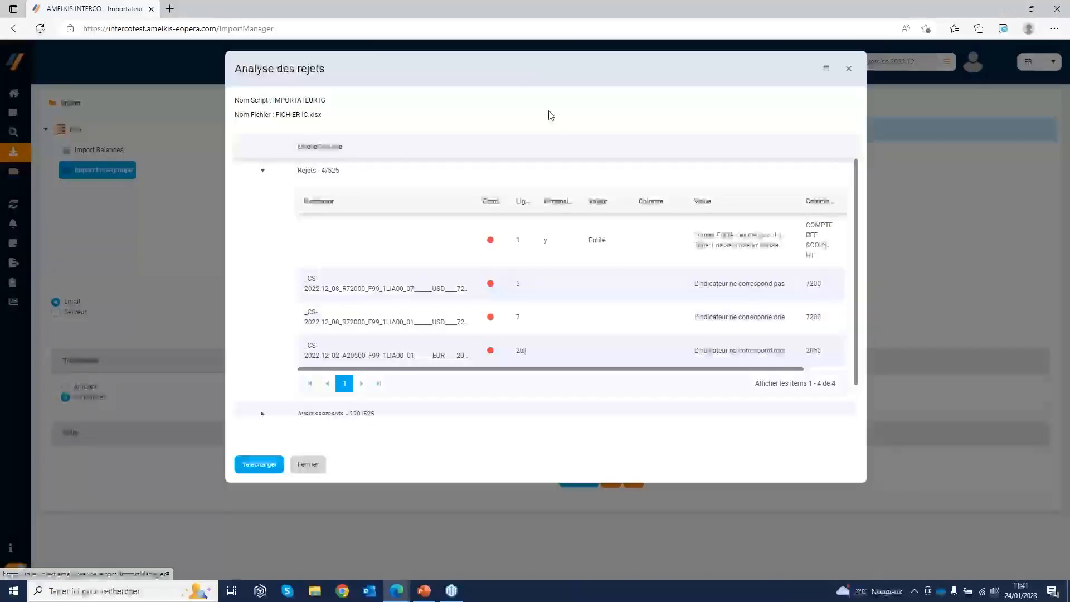
{"action": "scroll", "coordinate": [471, 280], "scroll_direction": "down", "scroll_amount": 1}
{"action": "scroll", "coordinate": [613, 279], "scroll_direction": "up", "scroll_amount": 1}
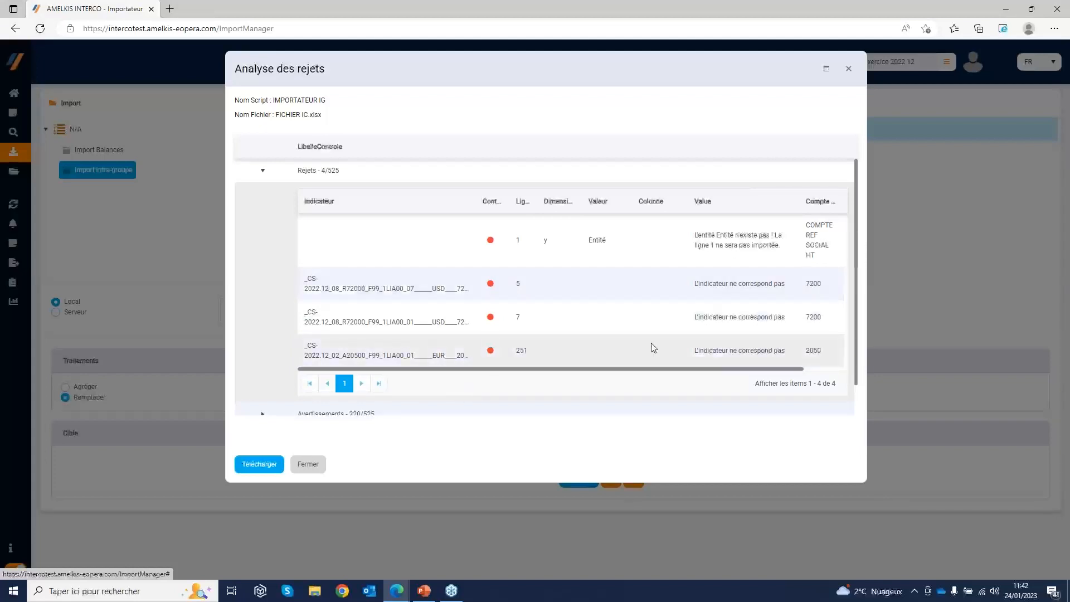
{"action": "left_click", "coordinate": [317, 472]}
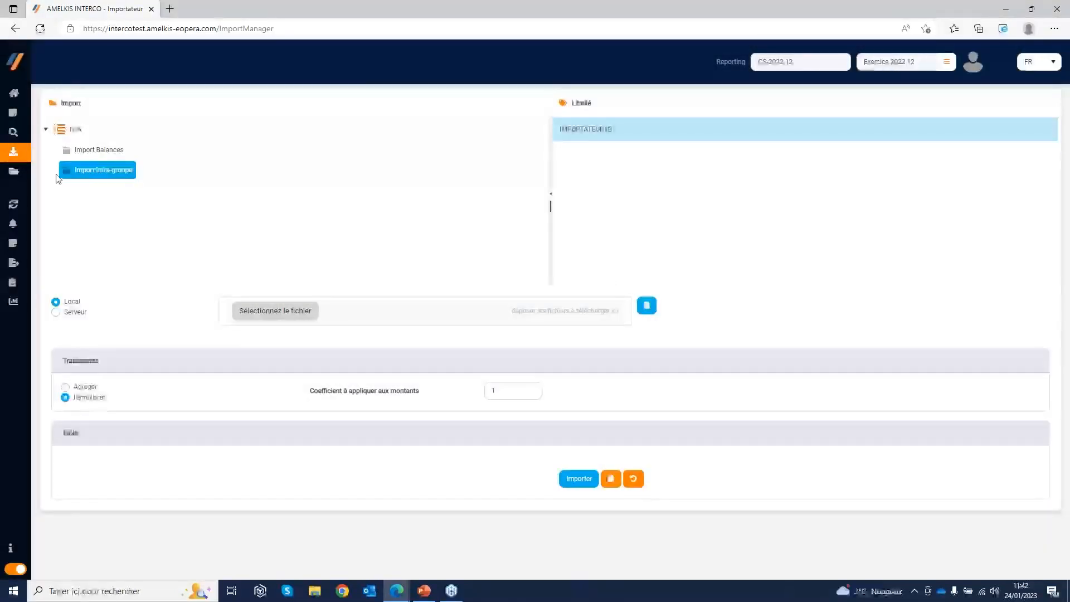
Go to the Synthèse page, show only the invalid pairs and restore the full entity list
{"action": "left_click", "coordinate": [25, 118]}
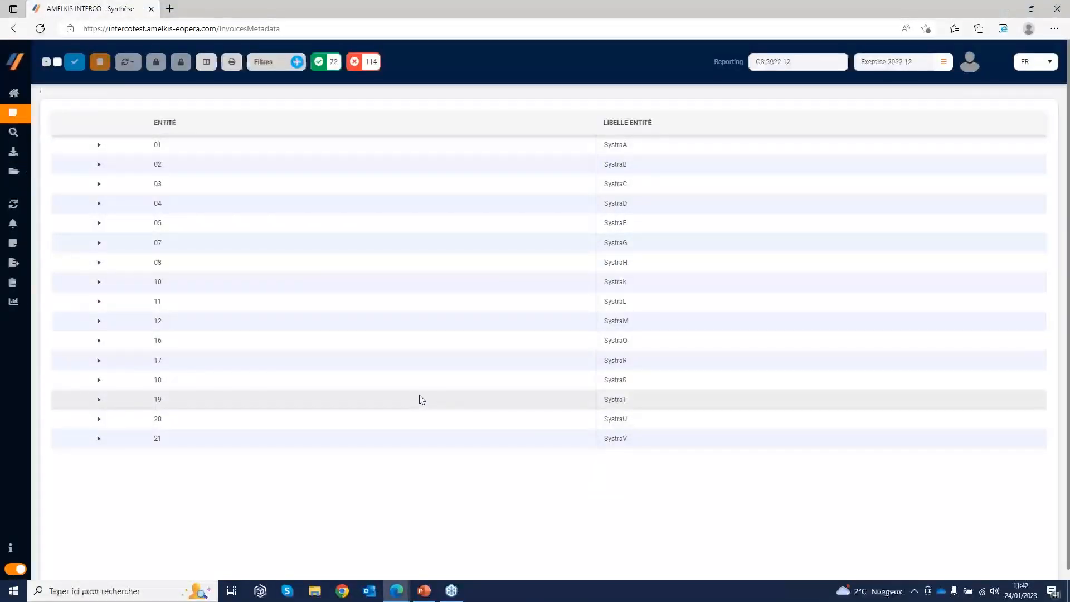
{"action": "left_click", "coordinate": [16, 98]}
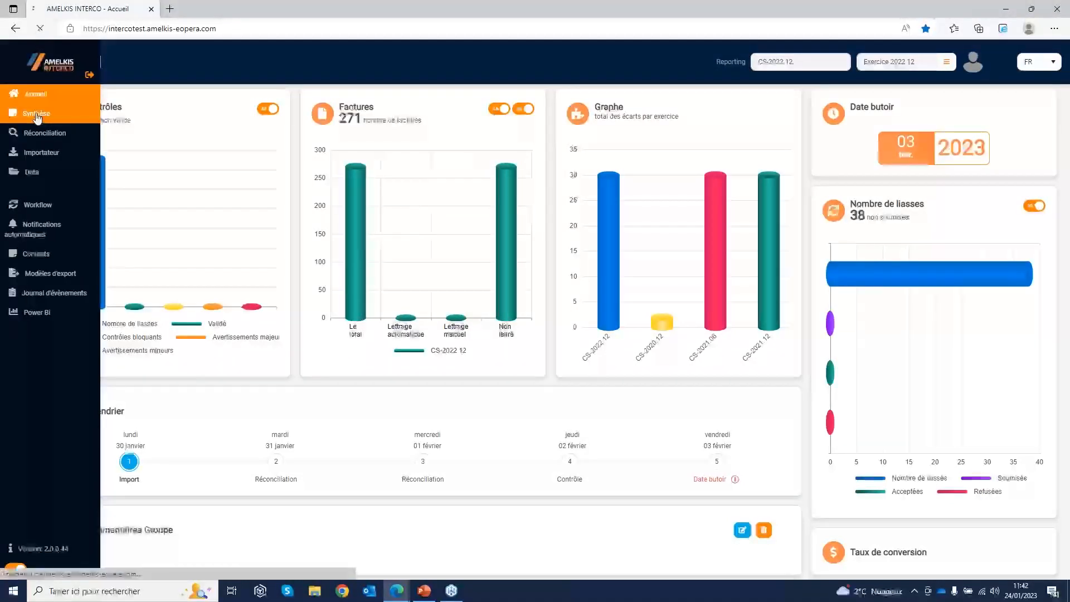
{"action": "left_click", "coordinate": [35, 114]}
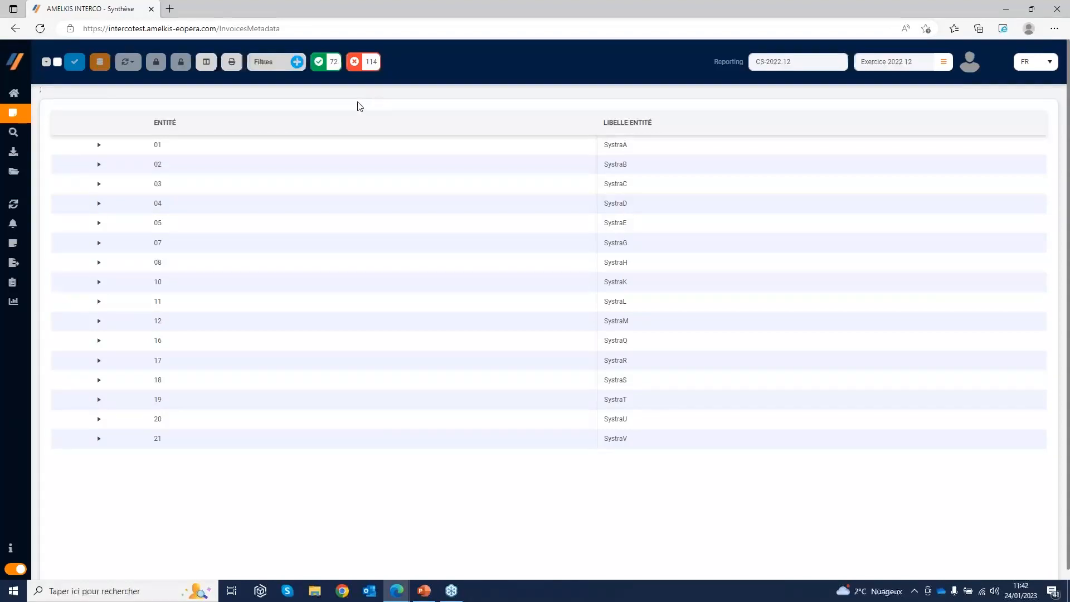
{"action": "left_click", "coordinate": [371, 61]}
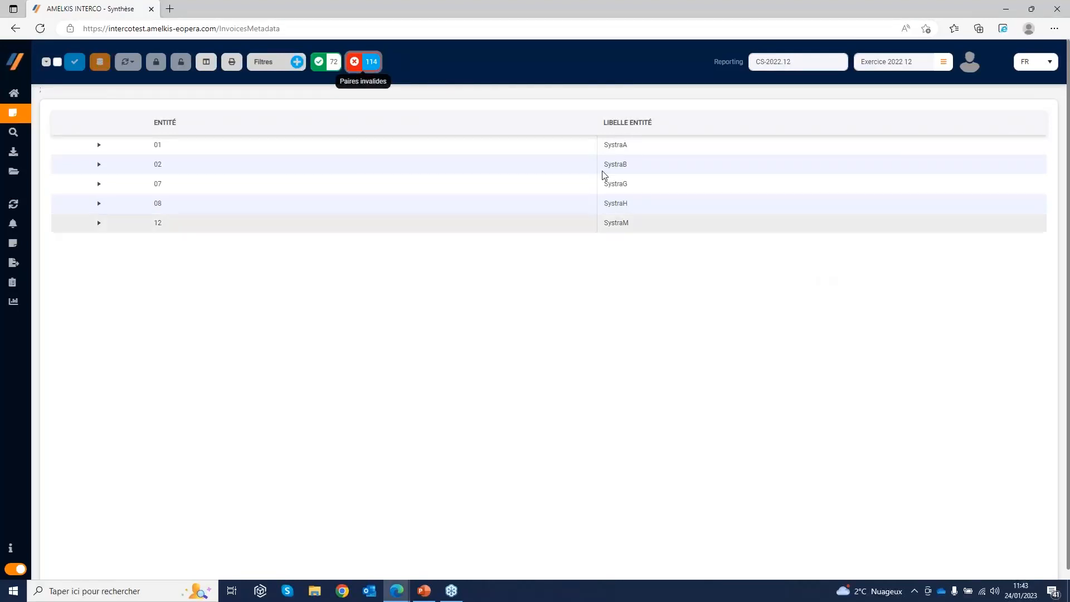
{"action": "left_click", "coordinate": [371, 61]}
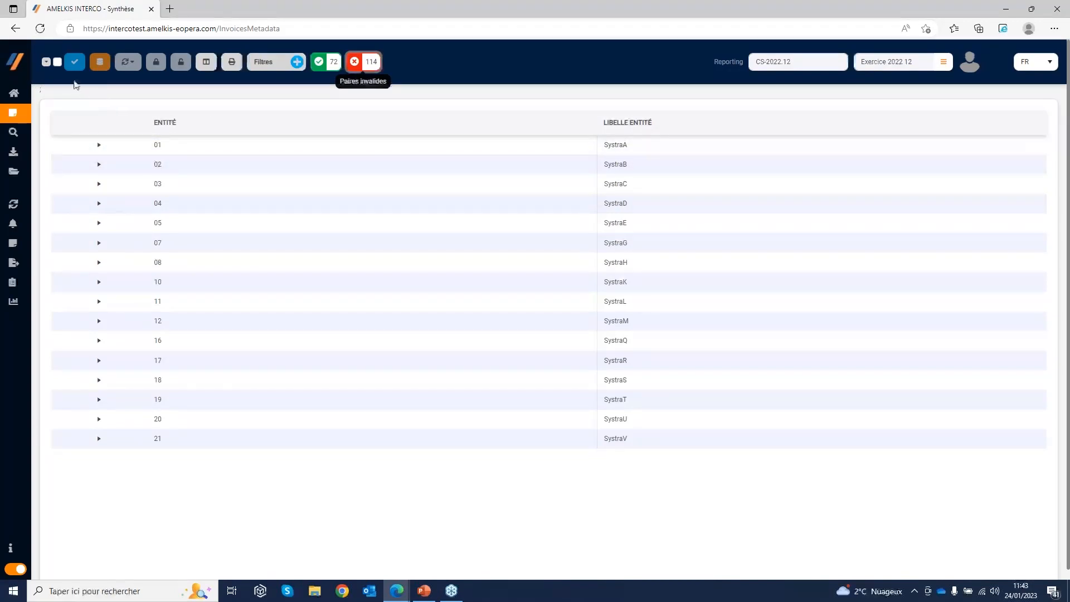
Expand all entities on the Synthèse page, select every partner row and clear that selection
{"action": "left_click", "coordinate": [48, 64]}
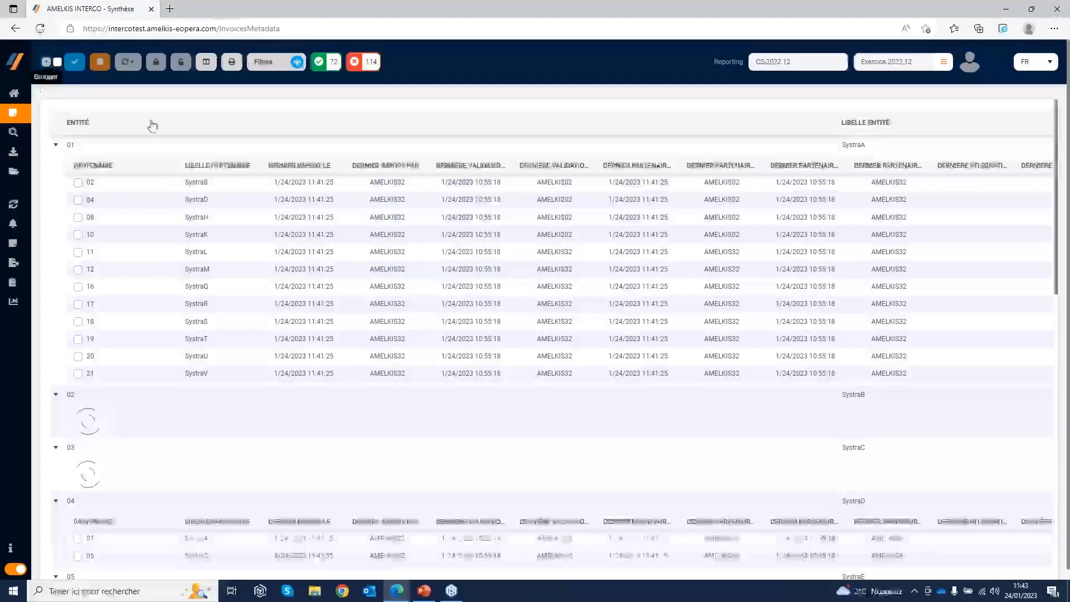
{"action": "left_click", "coordinate": [58, 63]}
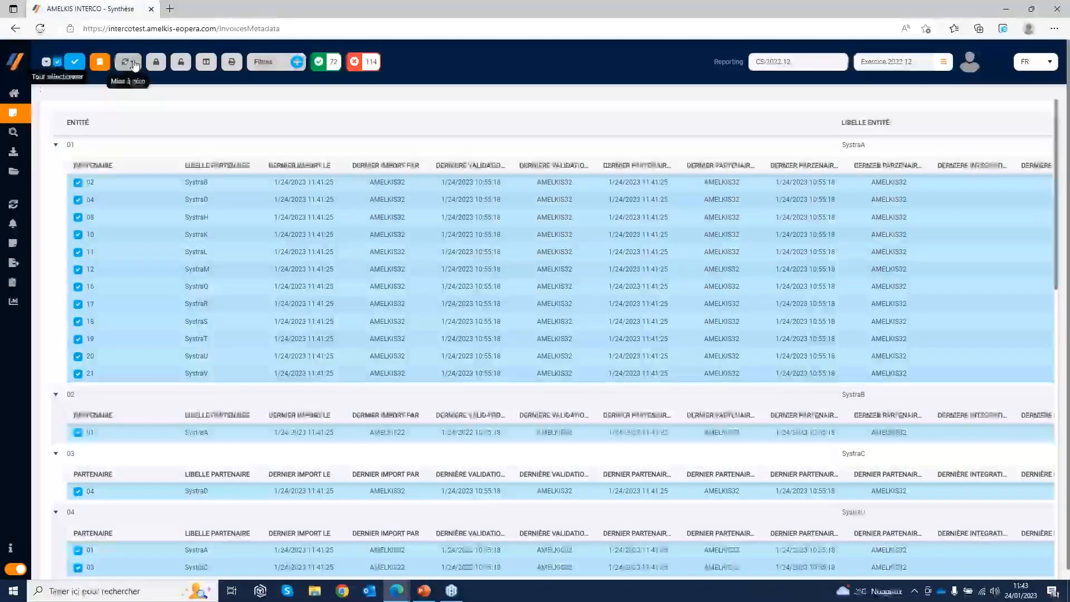
{"action": "left_click", "coordinate": [59, 63]}
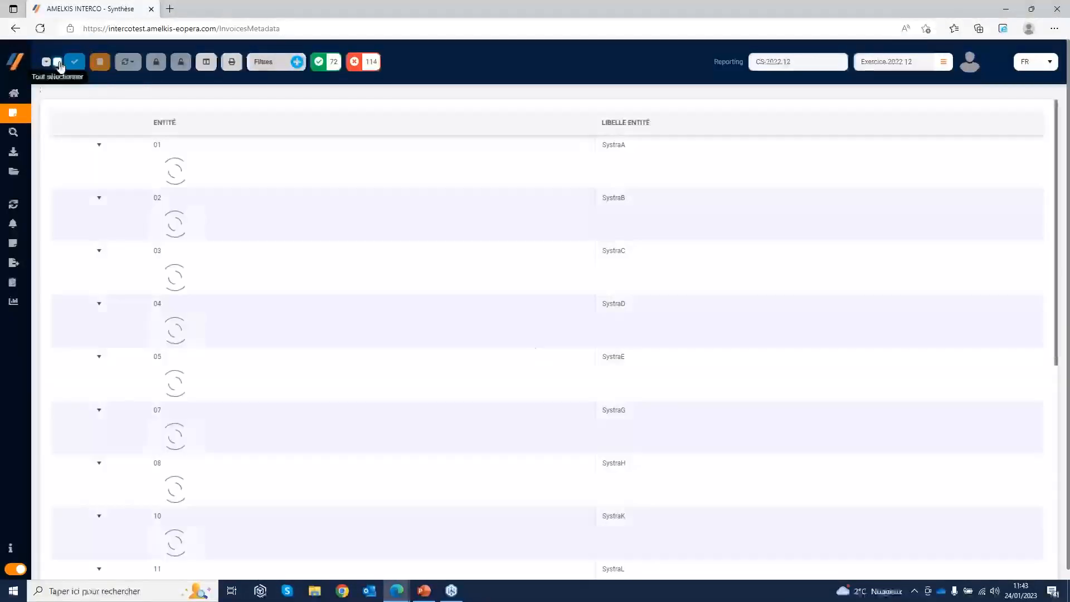
Select partners 02, 04 and 08 under entity 01, clear the selection and collapse all entities
{"action": "left_click", "coordinate": [79, 183]}
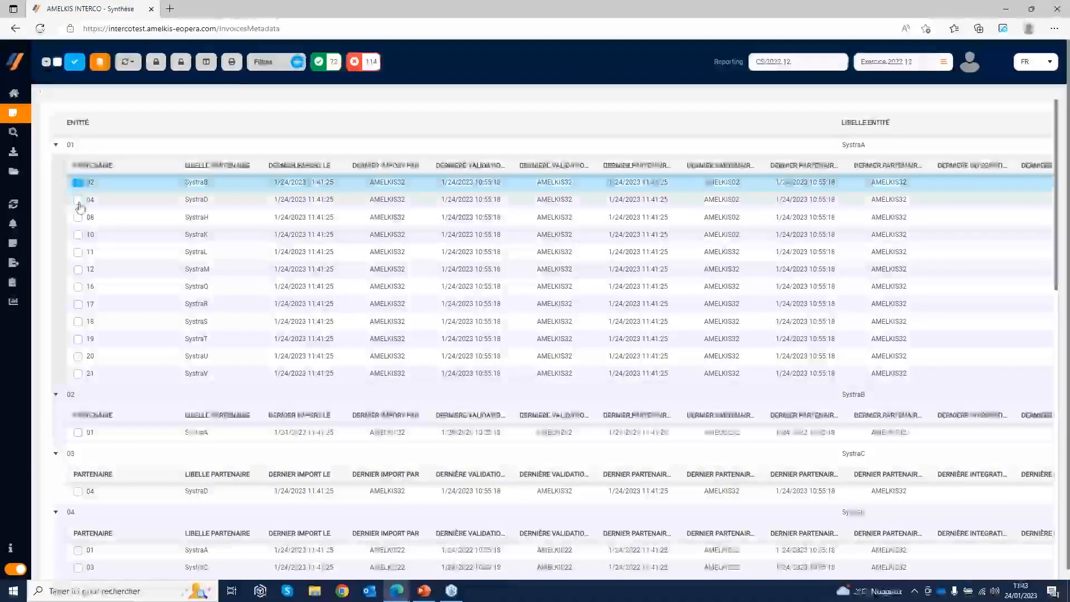
{"action": "left_click", "coordinate": [78, 199]}
{"action": "left_click", "coordinate": [79, 218]}
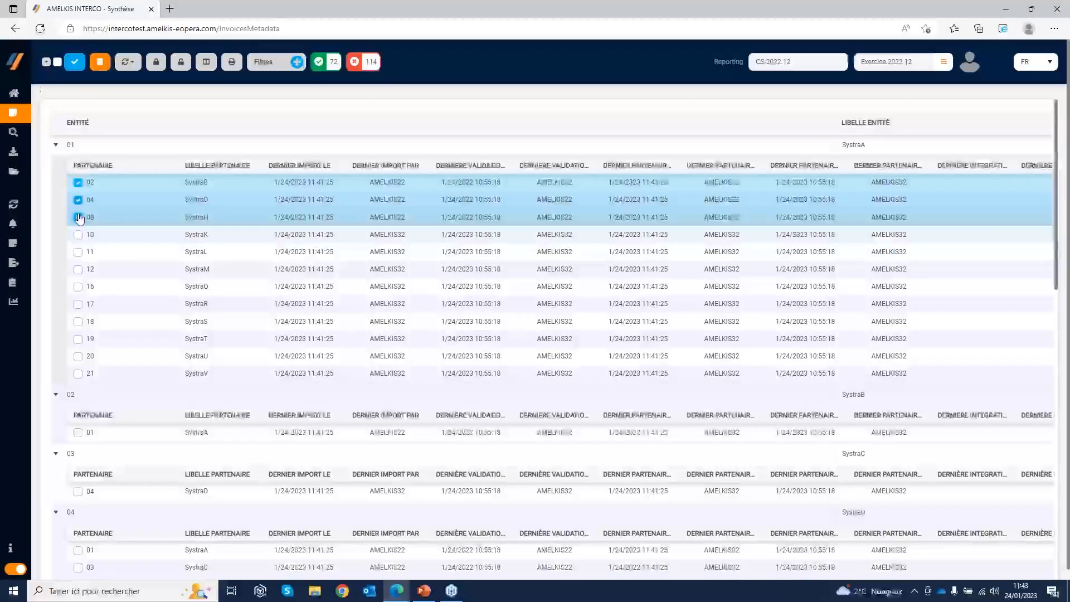
{"action": "left_click", "coordinate": [58, 63]}
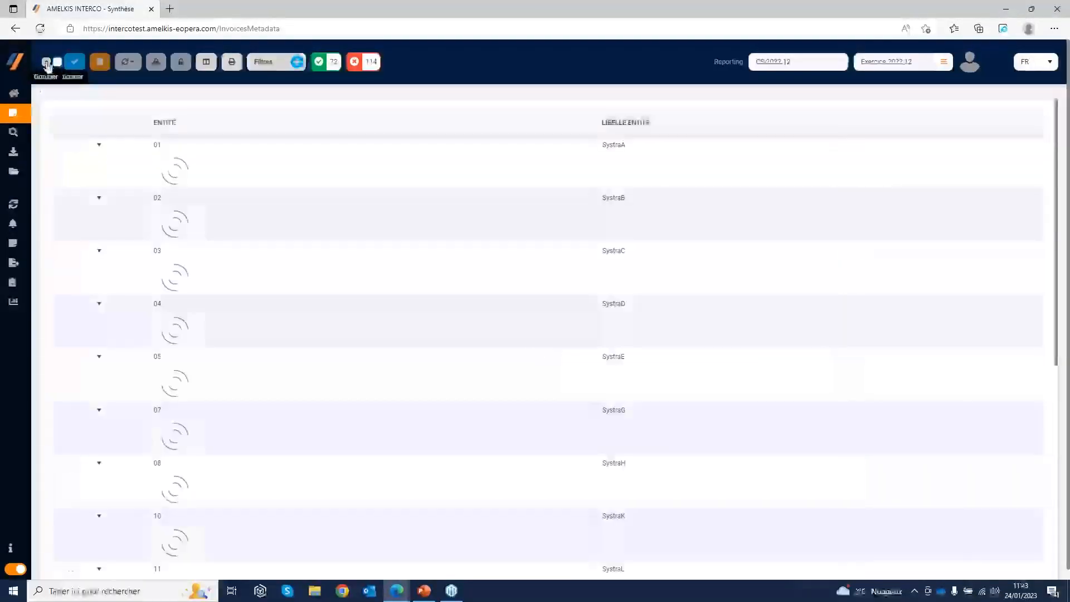
Display the Synthèse filters and consult the list of Entités values, cancelling it without changes
{"action": "left_click", "coordinate": [267, 61]}
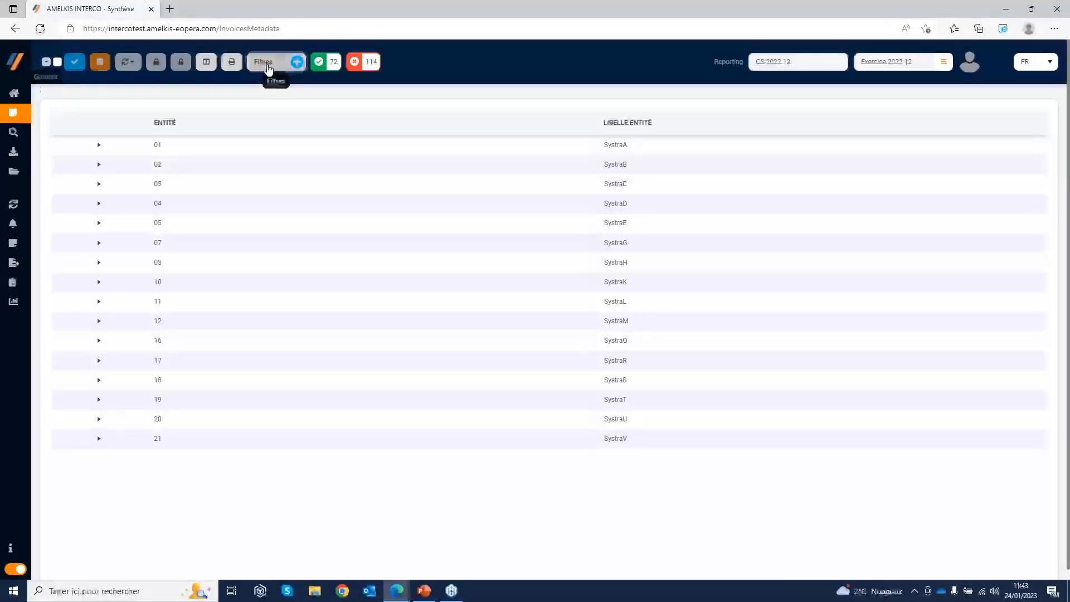
{"action": "left_click", "coordinate": [468, 111]}
{"action": "left_click", "coordinate": [424, 156]}
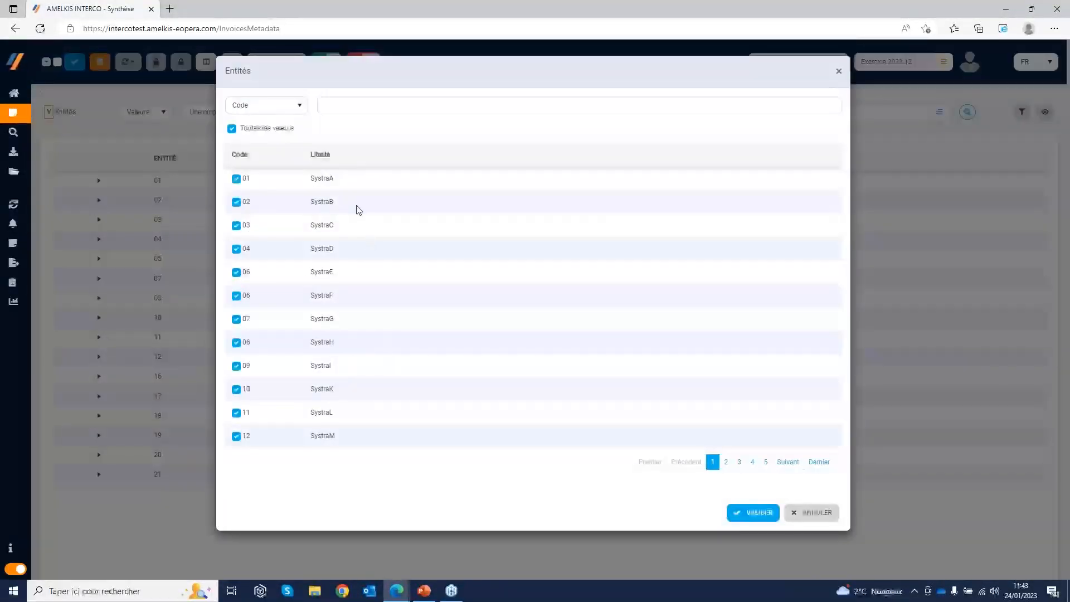
{"action": "left_click", "coordinate": [821, 512]}
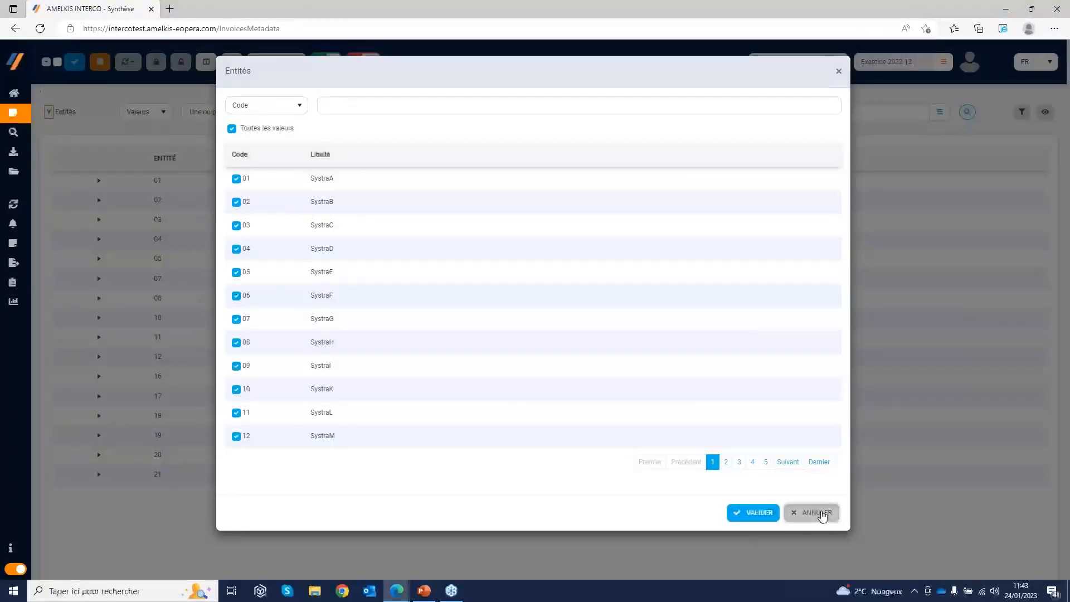
Examine the criteria available for the Entités filter, from Devise to Autre Taux, and keep Valeurs
{"action": "left_click", "coordinate": [162, 114]}
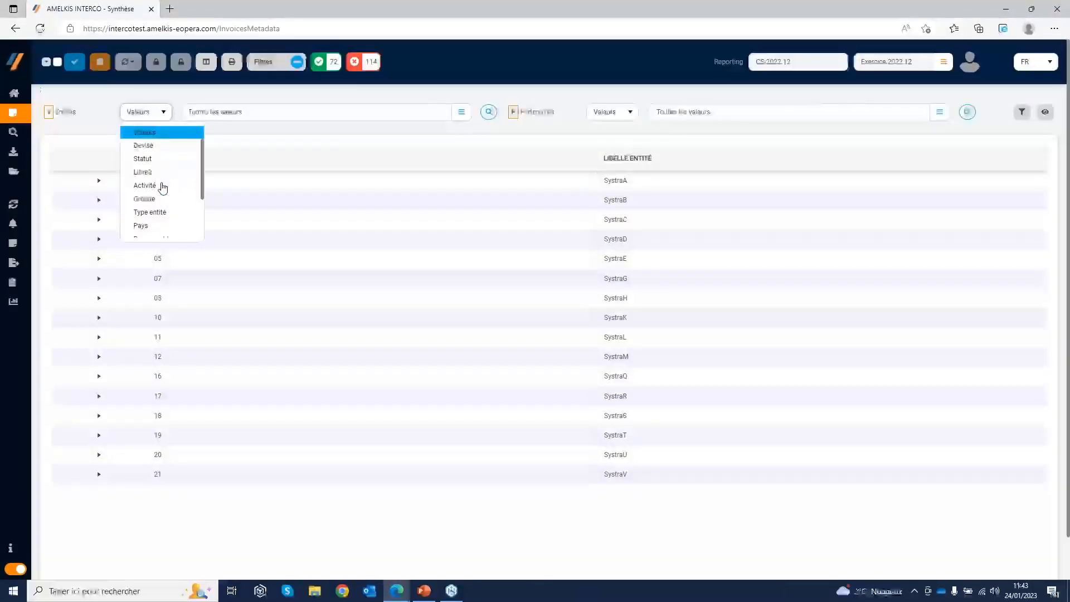
{"action": "scroll", "coordinate": [165, 181], "scroll_direction": "down", "scroll_amount": 1}
{"action": "scroll", "coordinate": [167, 174], "scroll_direction": "up", "scroll_amount": 1}
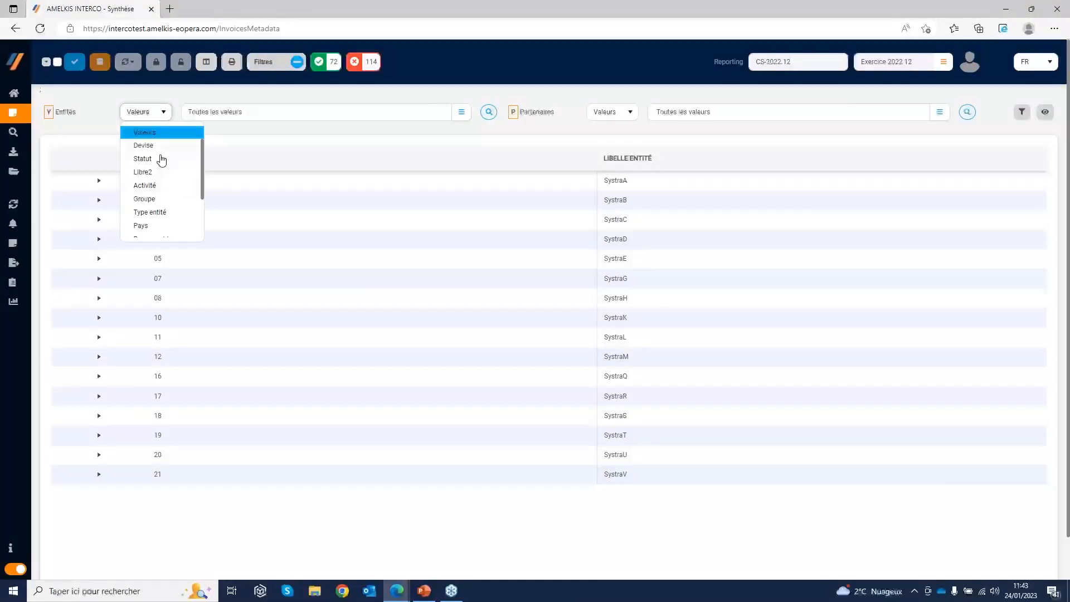
{"action": "scroll", "coordinate": [156, 186], "scroll_direction": "down", "scroll_amount": 2}
{"action": "scroll", "coordinate": [158, 191], "scroll_direction": "down", "scroll_amount": 2}
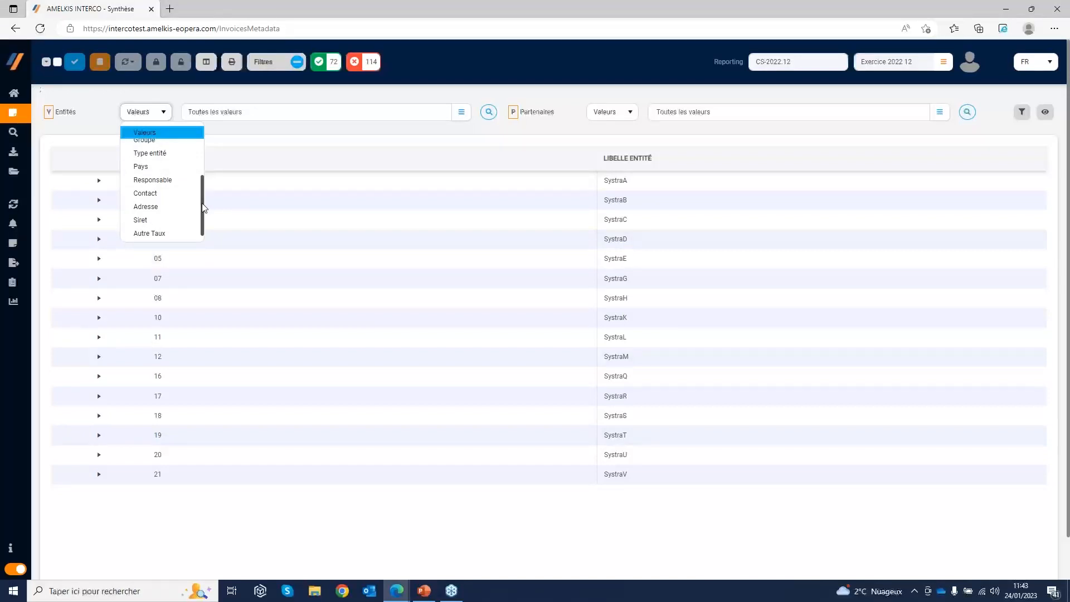
{"action": "left_click_drag", "start_coordinate": [202, 207], "coordinate": [204, 167]}
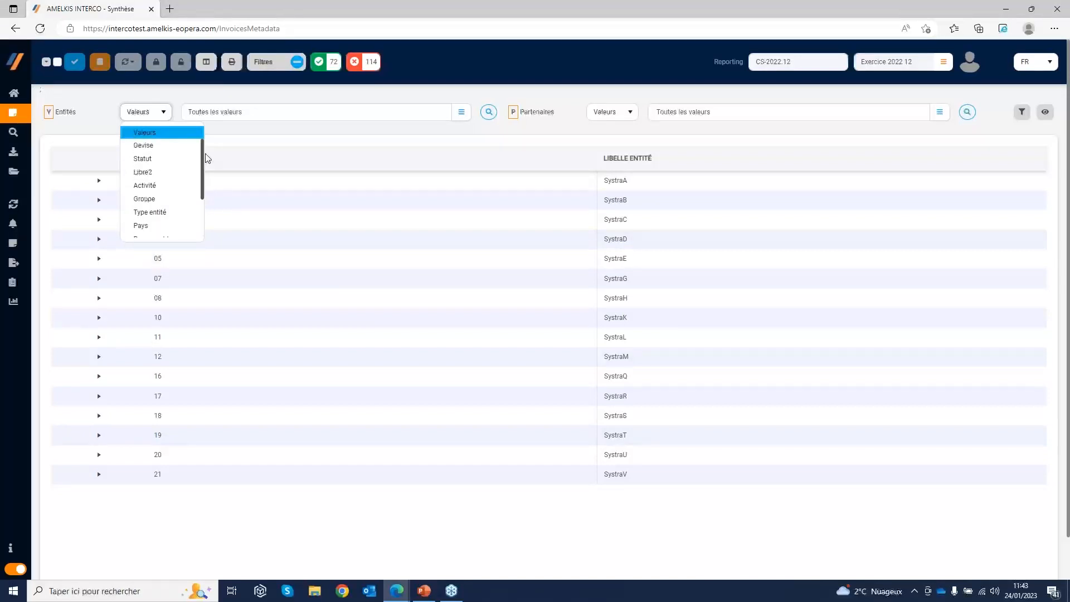
{"action": "left_click", "coordinate": [277, 145]}
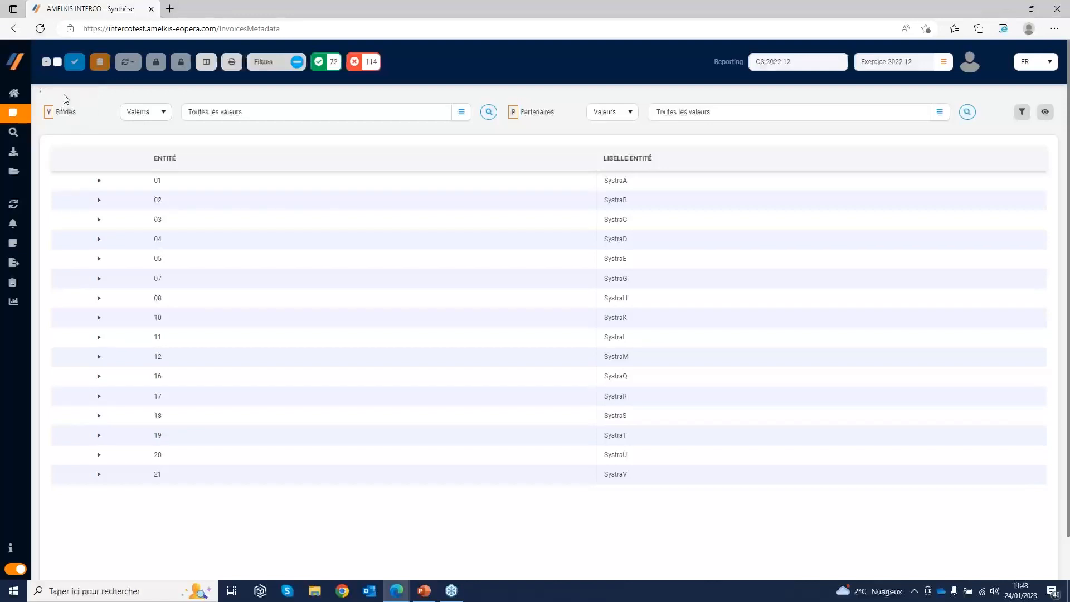
Select all pairs, check the selected partner rows under entities 01 and 02, and collapse both entities
{"action": "left_click", "coordinate": [58, 62]}
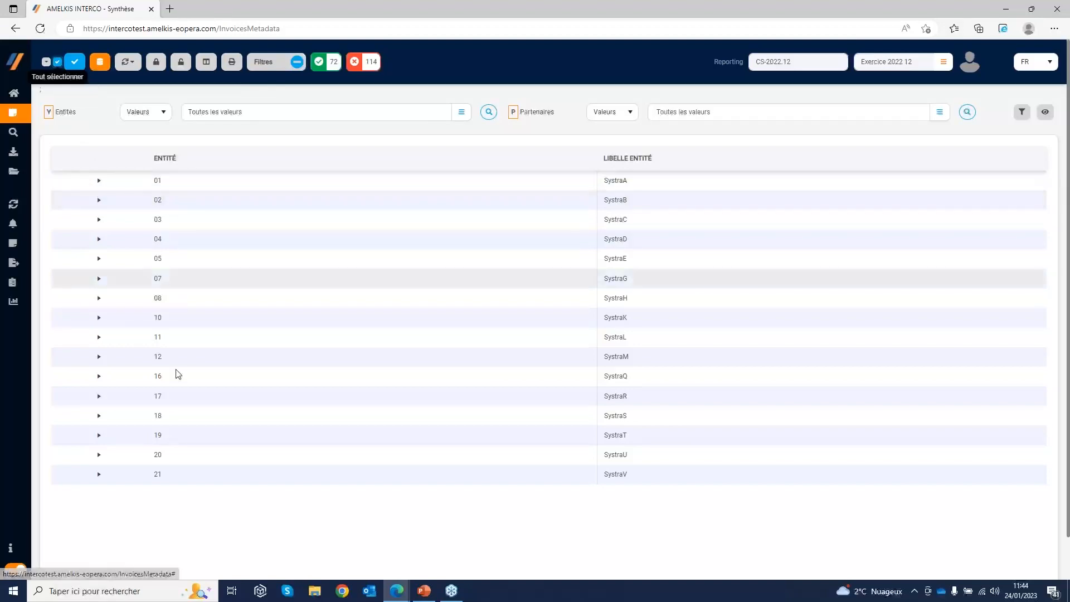
{"action": "left_click", "coordinate": [99, 182]}
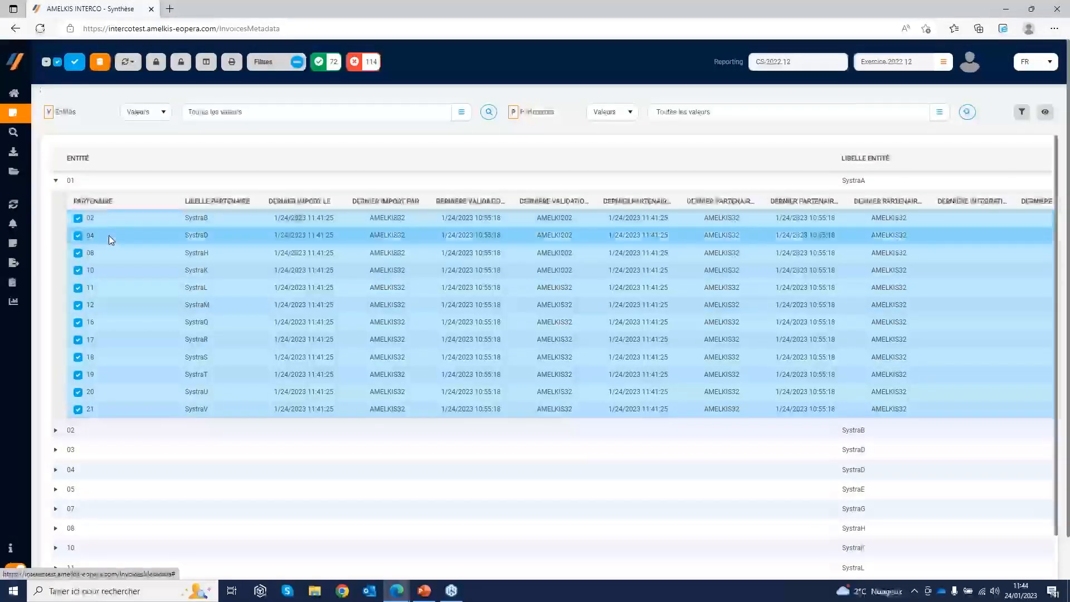
{"action": "left_click", "coordinate": [56, 429]}
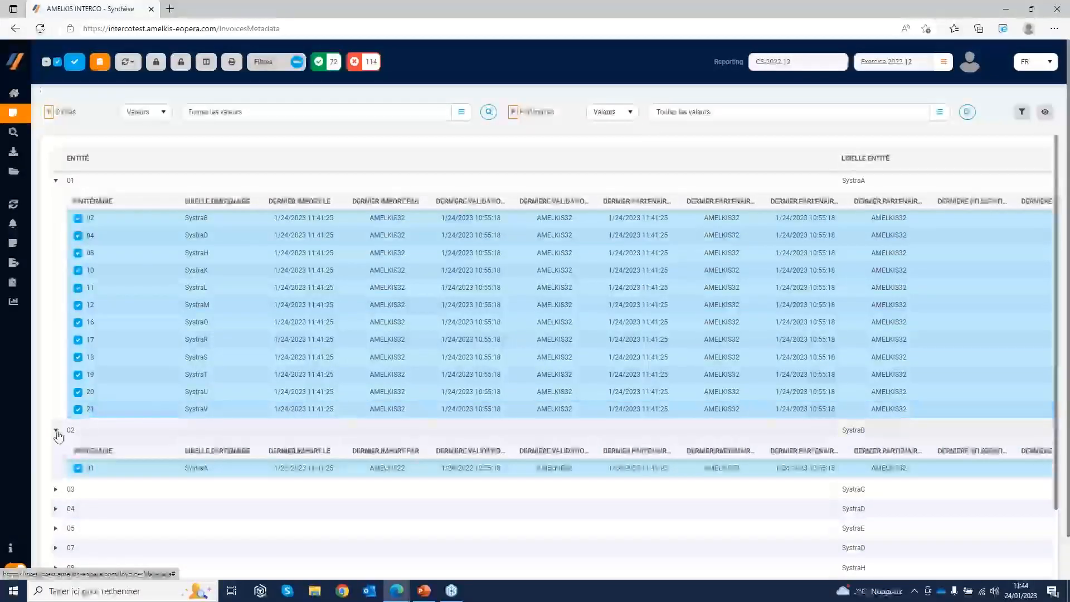
{"action": "left_click", "coordinate": [55, 429]}
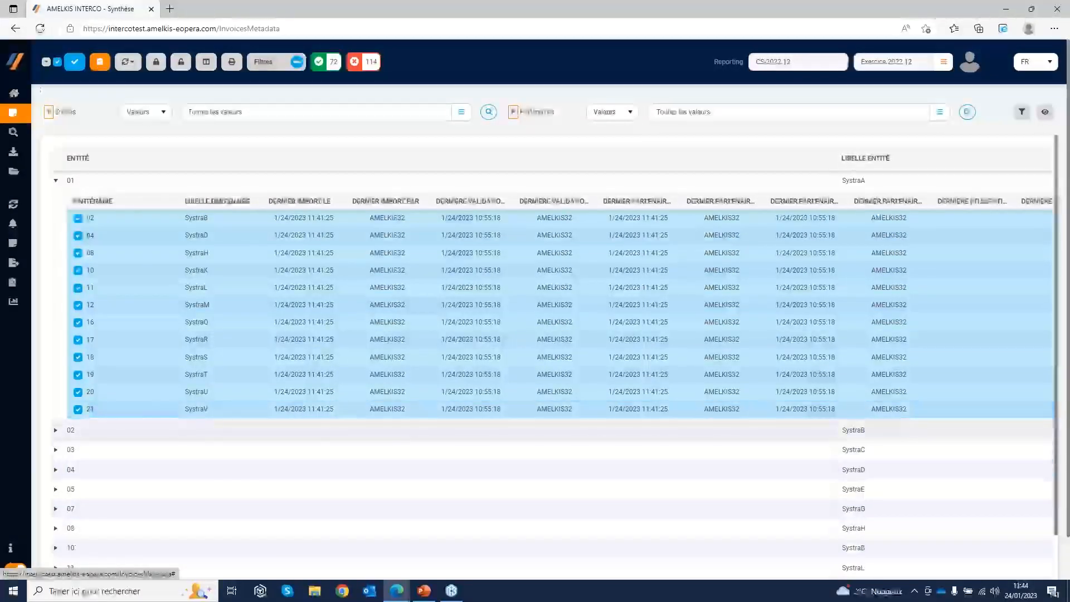
{"action": "left_click", "coordinate": [56, 182]}
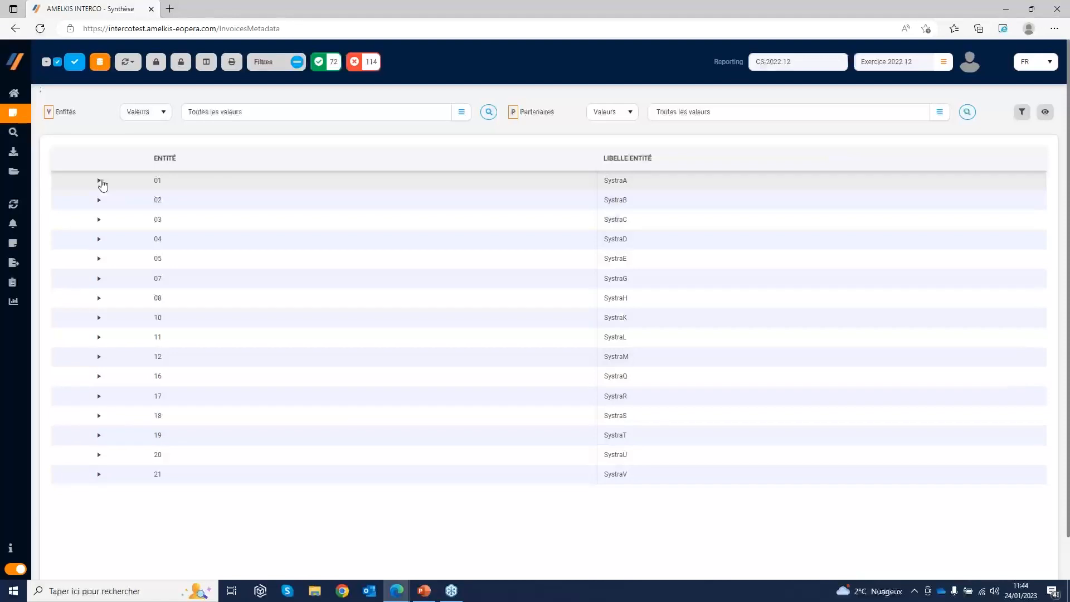
Expand entity 01 and replace the overall selection with only its partner 02 (SystraB)
{"action": "left_click", "coordinate": [100, 181]}
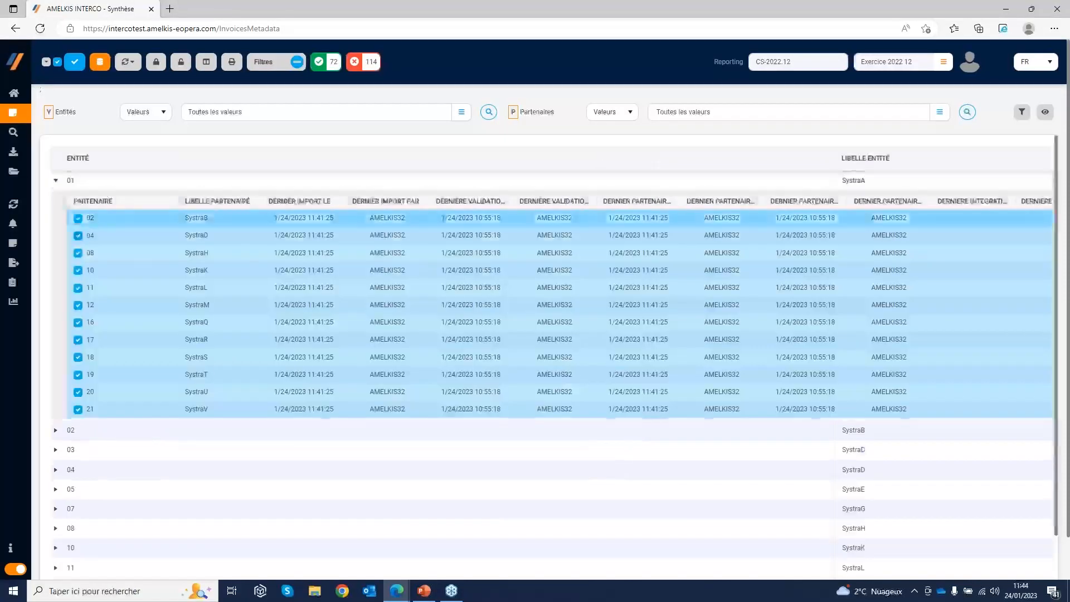
{"action": "left_click", "coordinate": [57, 62]}
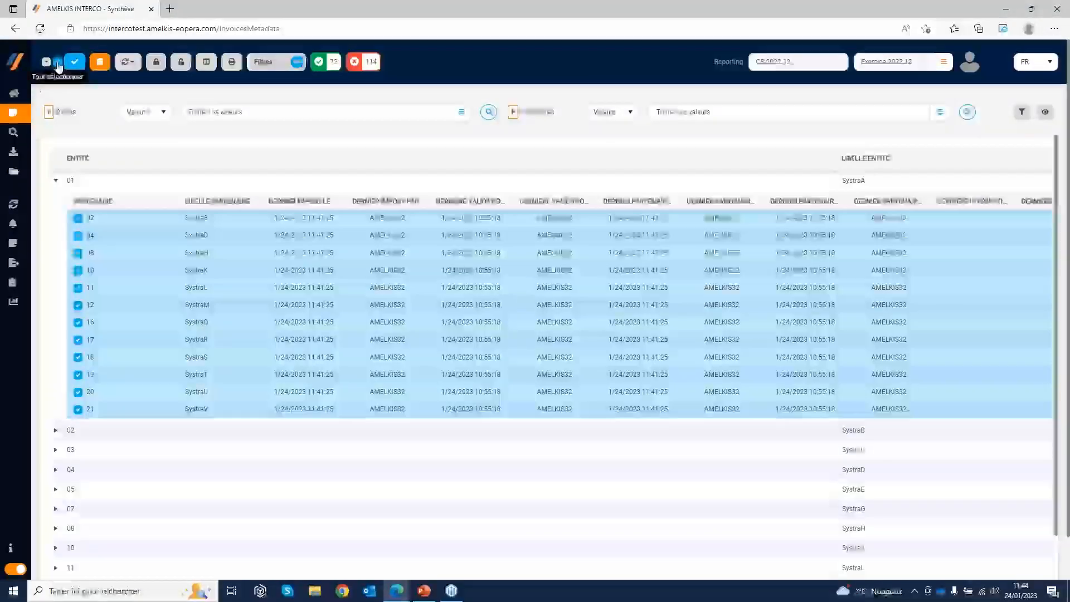
{"action": "left_click", "coordinate": [58, 66]}
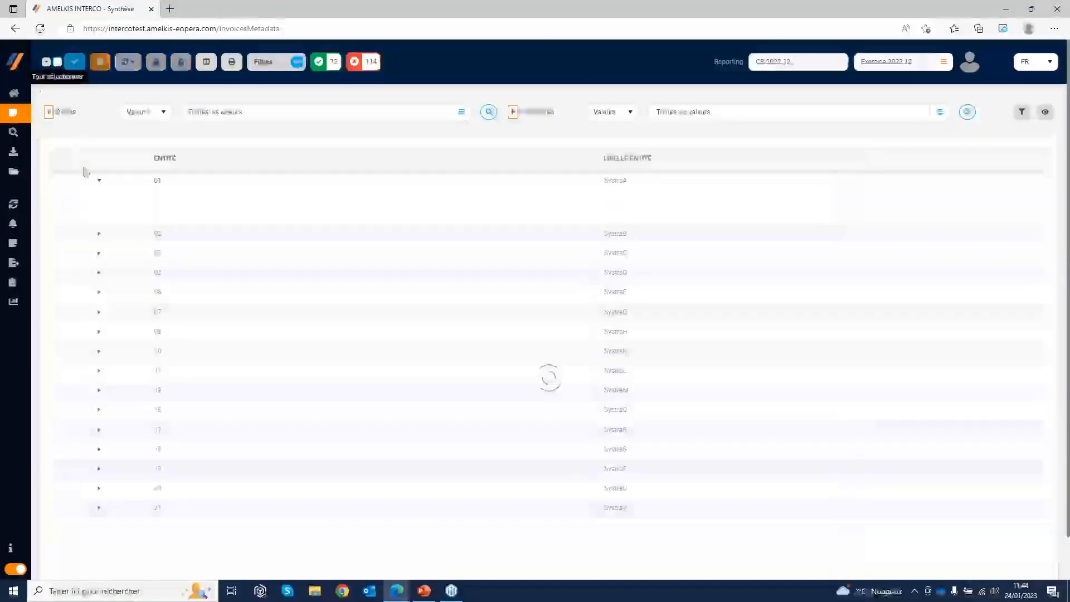
{"action": "left_click", "coordinate": [79, 220]}
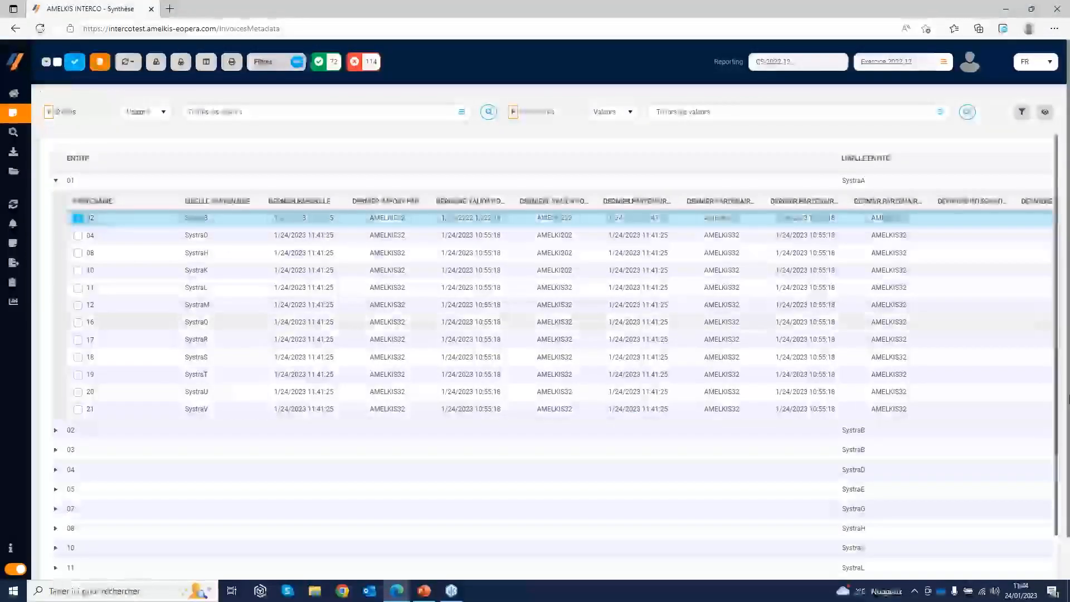
Examine the validation, integration and general status columns for the partners of entity 01
{"action": "scroll", "coordinate": [1049, 563], "scroll_direction": "down", "scroll_amount": 1}
{"action": "scroll", "coordinate": [1049, 561], "scroll_direction": "down", "scroll_amount": 1}
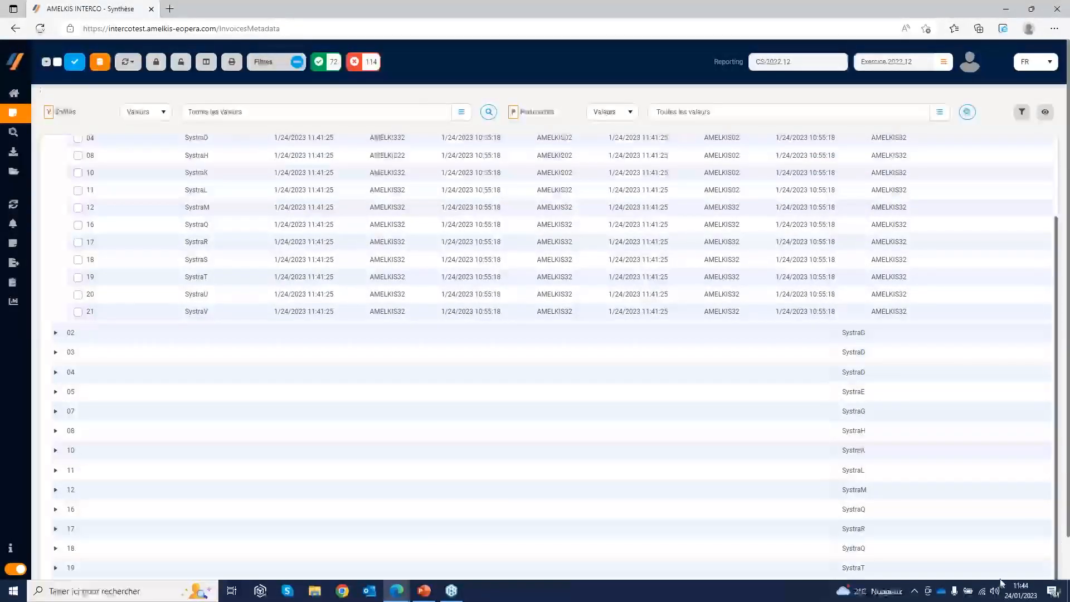
{"action": "scroll", "coordinate": [363, 413], "scroll_direction": "down", "scroll_amount": 1}
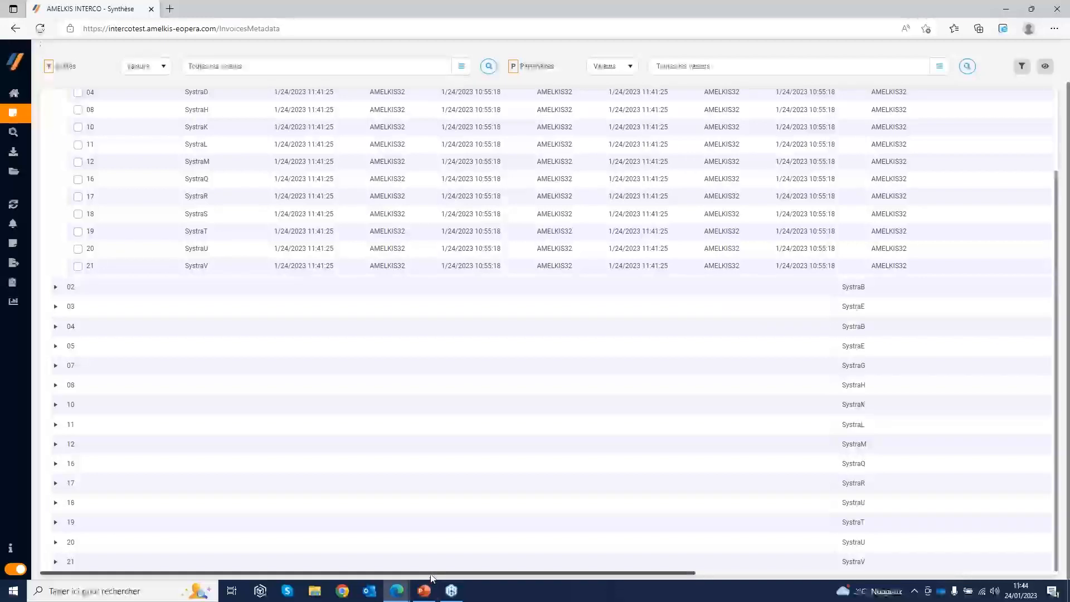
{"action": "left_click_drag", "start_coordinate": [428, 573], "coordinate": [792, 572]}
{"action": "scroll", "coordinate": [885, 341], "scroll_direction": "up", "scroll_amount": 3}
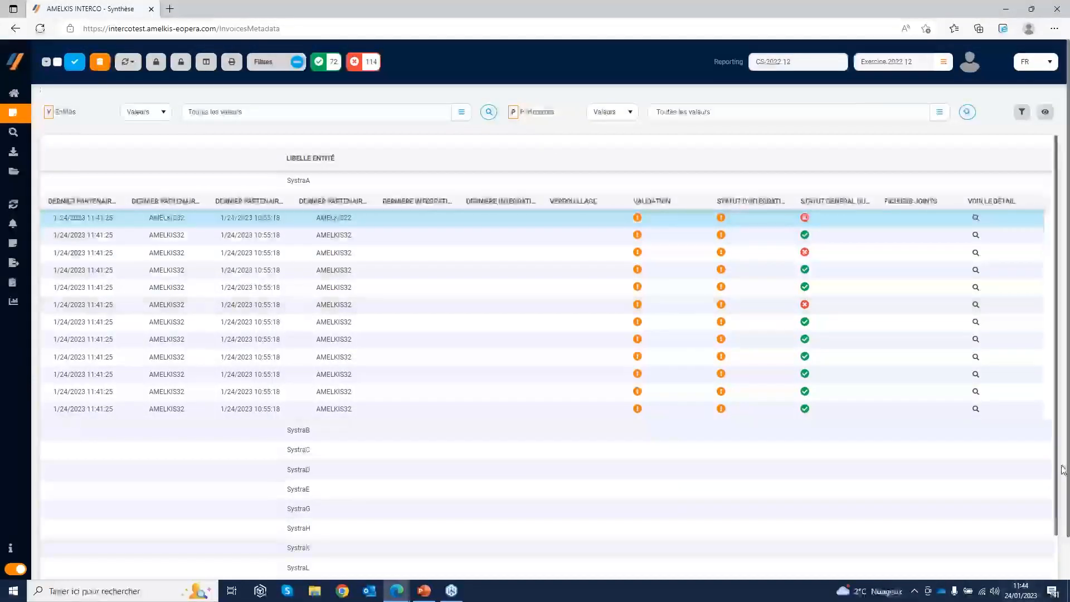
Examine the file upload dialog for partner 02 of entity 01, with its source options, and cancel it without adding a file
{"action": "scroll", "coordinate": [947, 502], "scroll_direction": "down", "scroll_amount": 5}
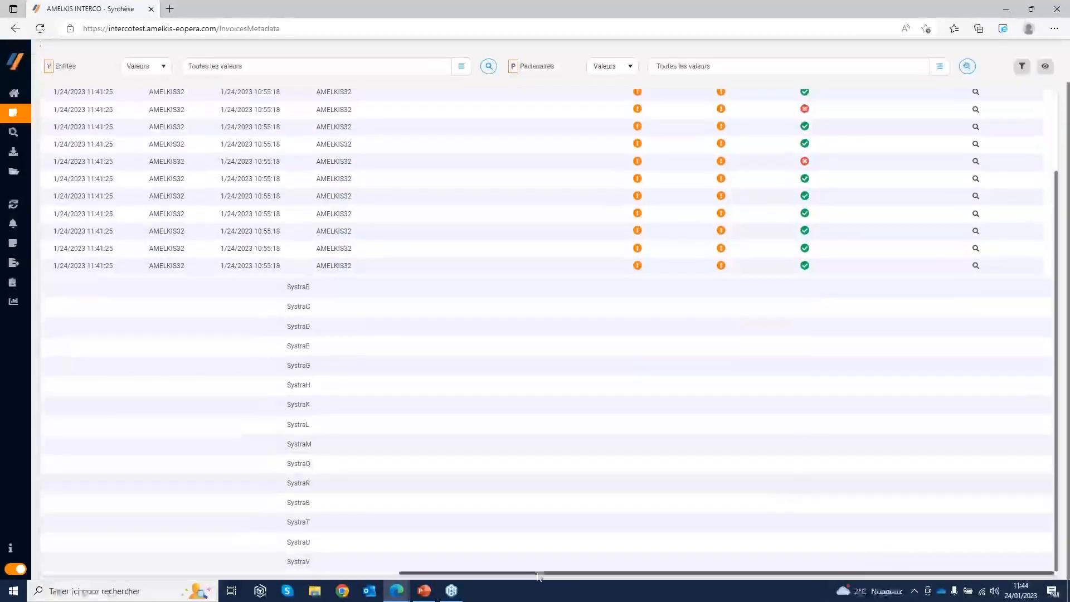
{"action": "left_click_drag", "start_coordinate": [539, 575], "coordinate": [163, 227]}
{"action": "scroll", "coordinate": [102, 188], "scroll_direction": "up", "scroll_amount": 3}
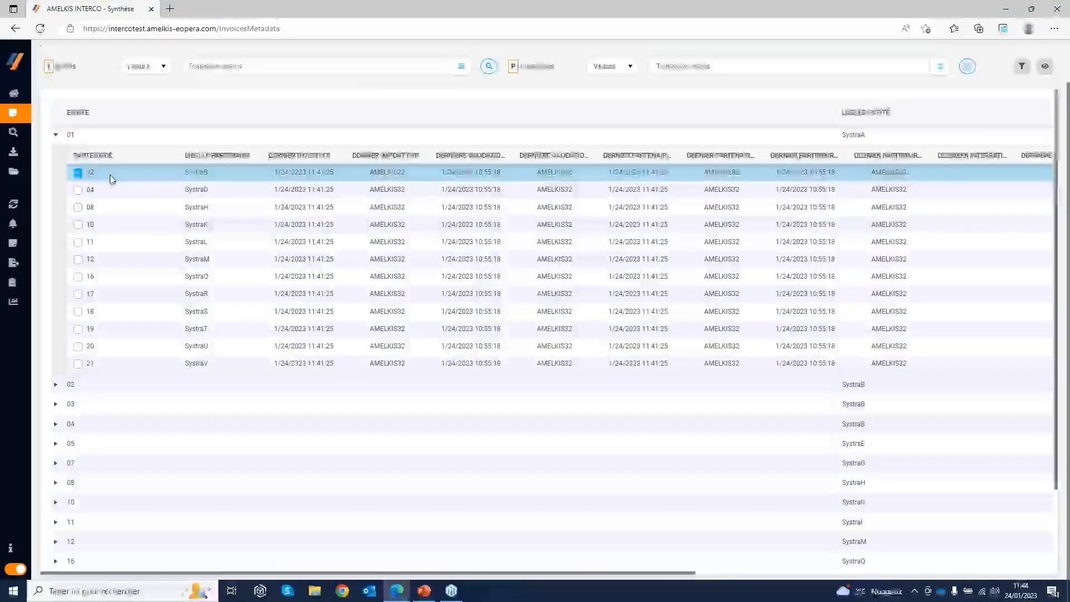
{"action": "right_click", "coordinate": [110, 177]}
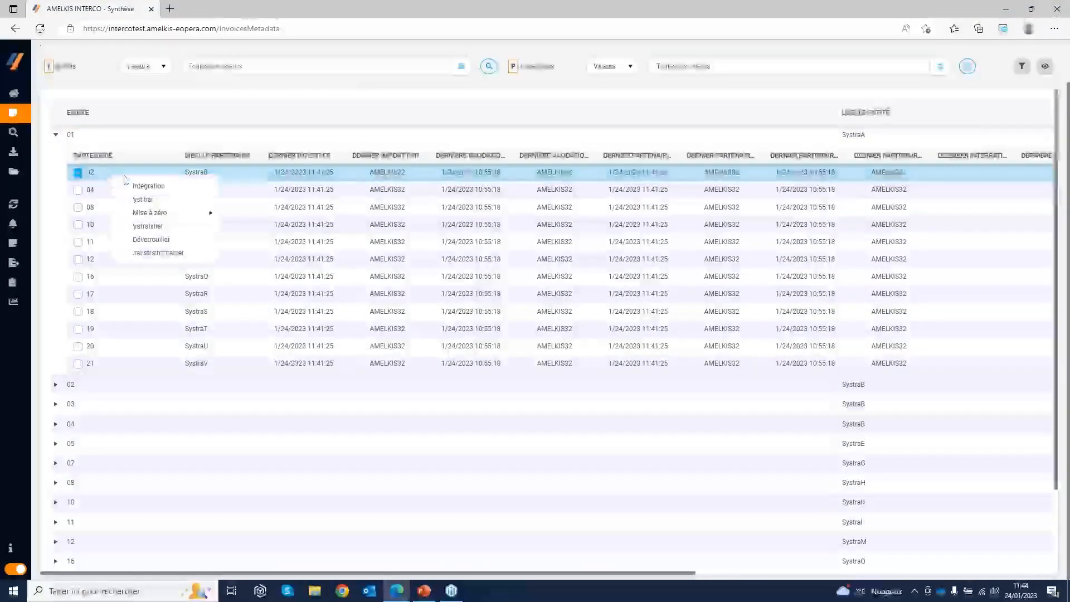
{"action": "left_click", "coordinate": [168, 253]}
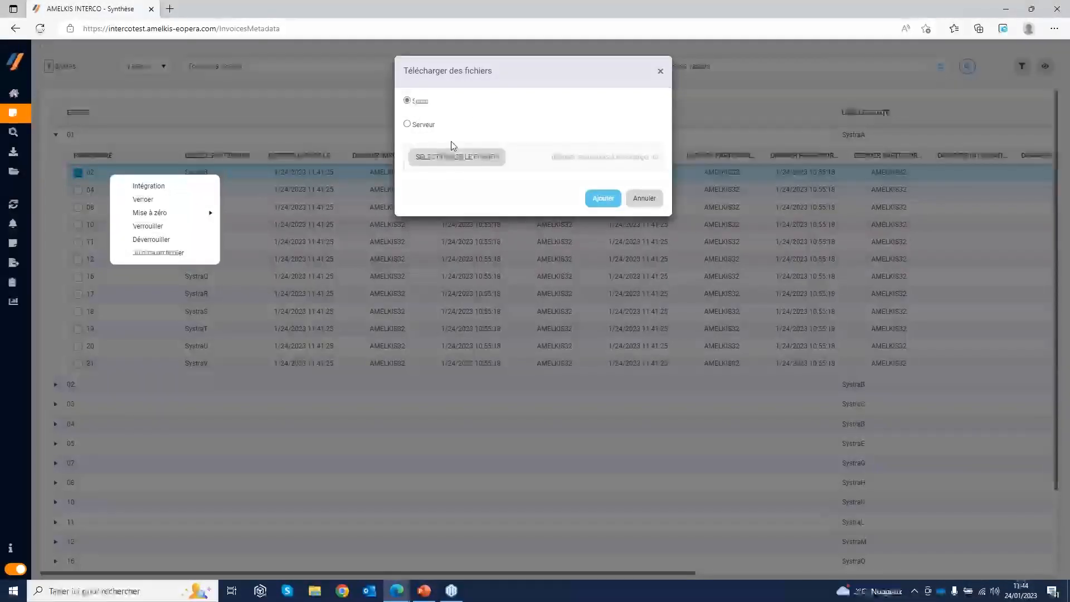
{"action": "left_click", "coordinate": [653, 201]}
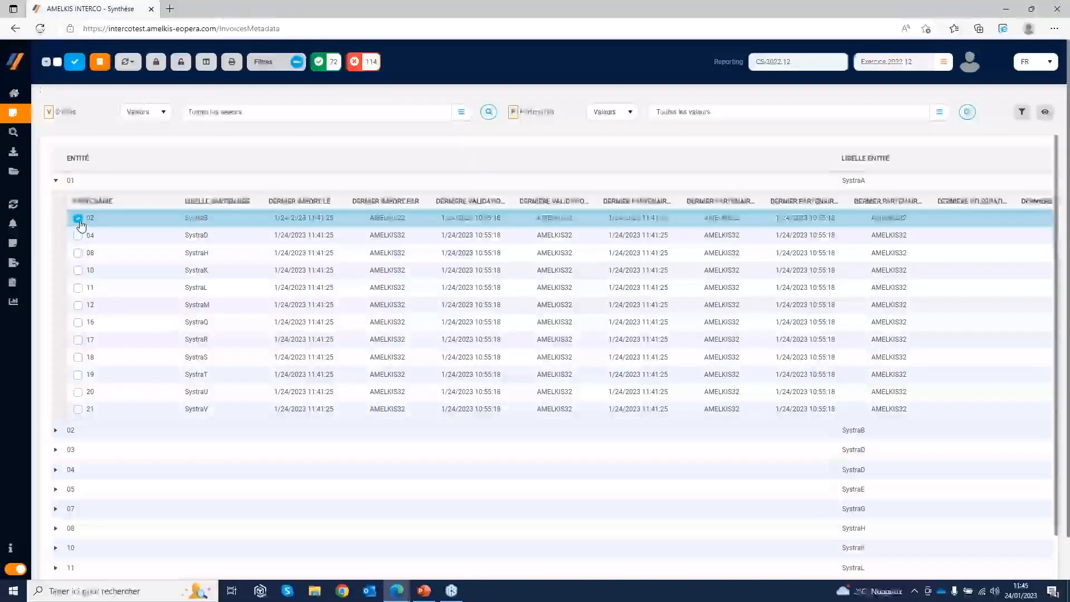
Collapse entity 01, go to the Réconciliation page and inspect the gaps by account family for pair 01 SystraA - 02 SystraB
{"action": "left_click", "coordinate": [55, 180]}
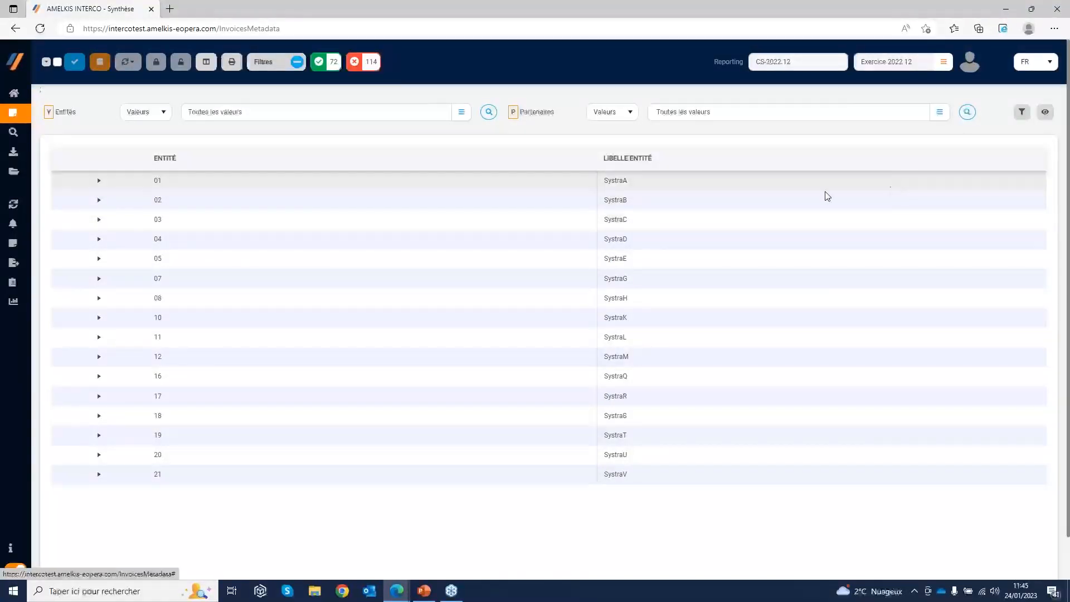
{"action": "left_click", "coordinate": [30, 136]}
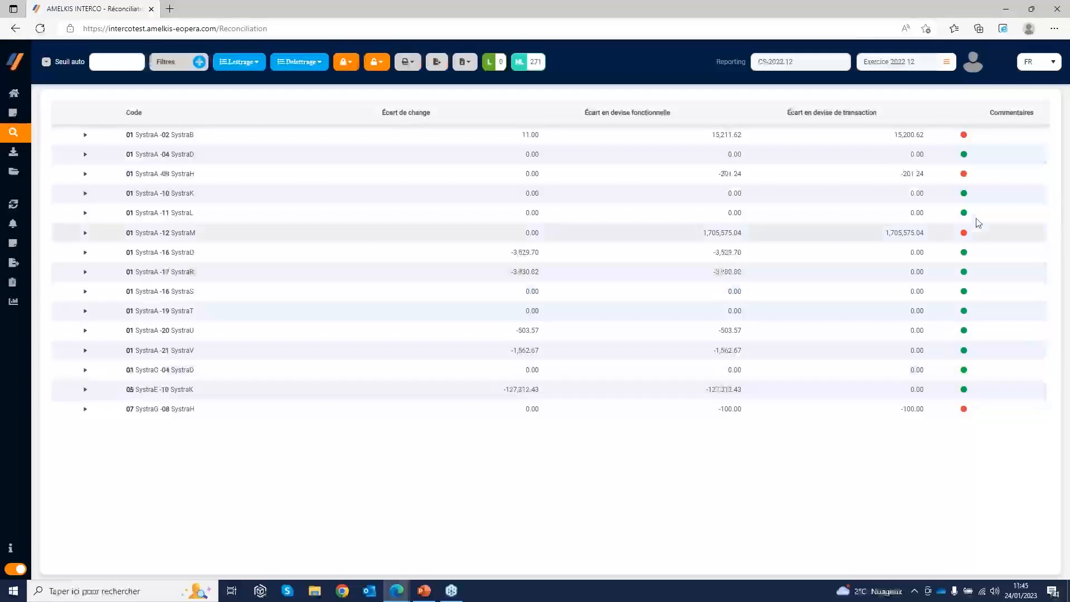
{"action": "left_click", "coordinate": [85, 136]}
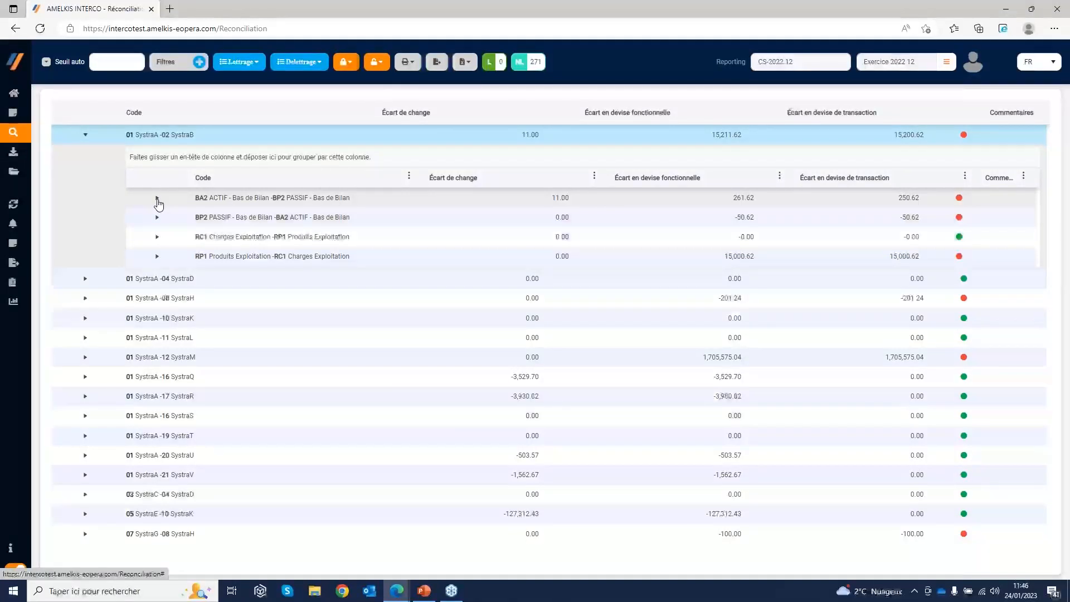
{"action": "left_click", "coordinate": [86, 136]}
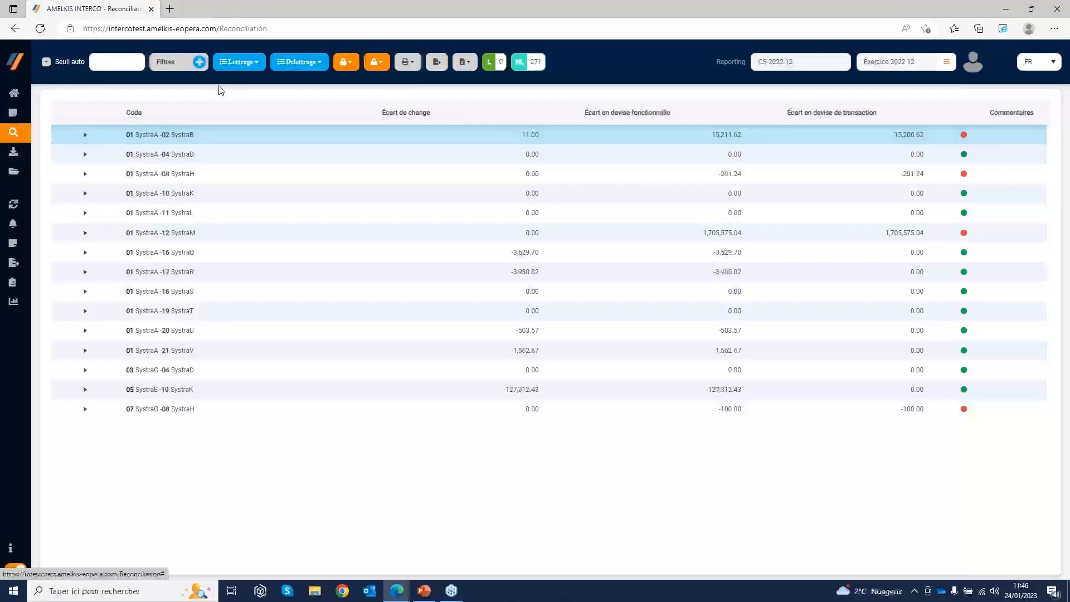
Display the filters and run the automatic matching by N° Facture + MDT on all pairs, keeping the manual matching
{"action": "left_click", "coordinate": [176, 63]}
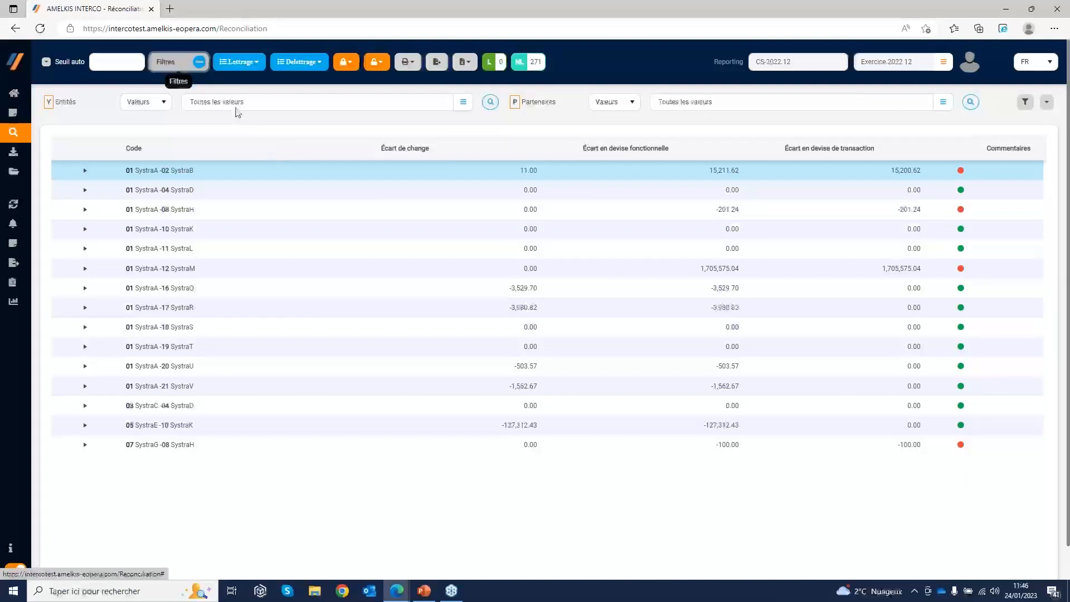
{"action": "left_click", "coordinate": [249, 68]}
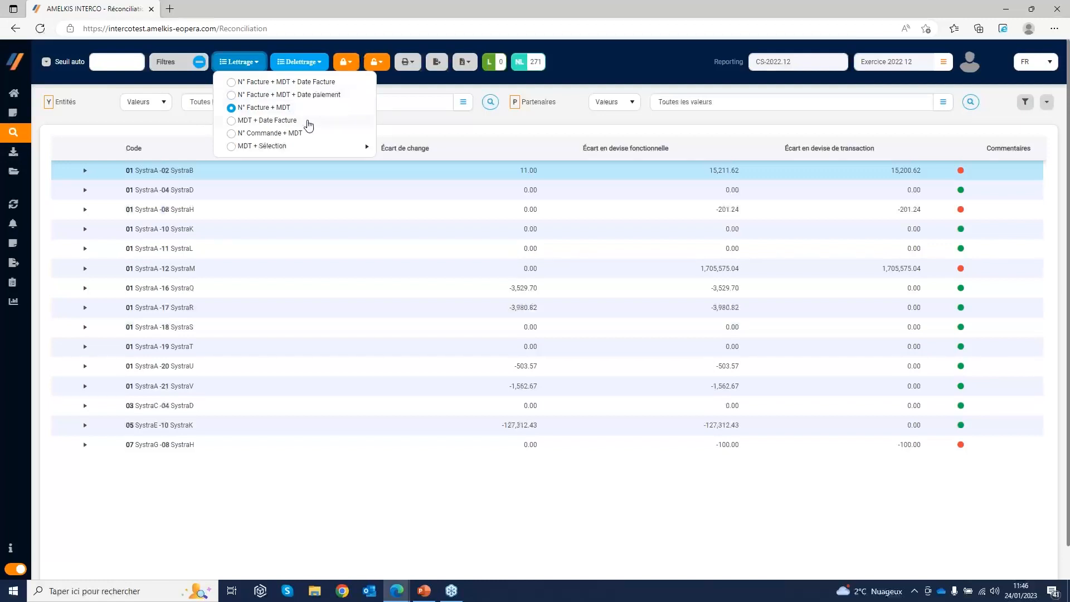
{"action": "mouse_move", "coordinate": [332, 152]}
{"action": "left_click", "coordinate": [259, 110]}
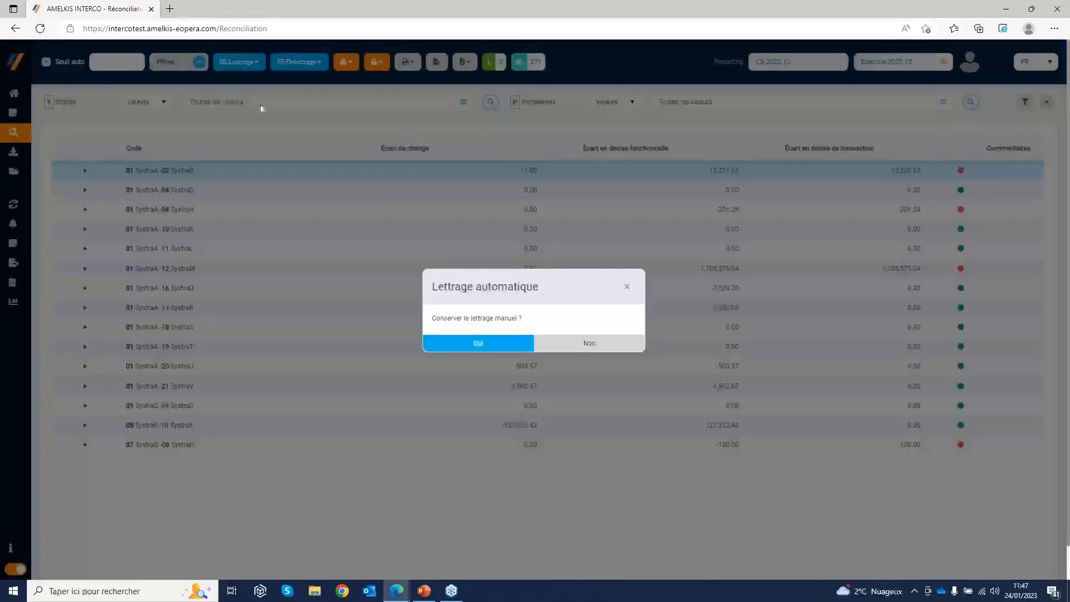
{"action": "left_click", "coordinate": [463, 344]}
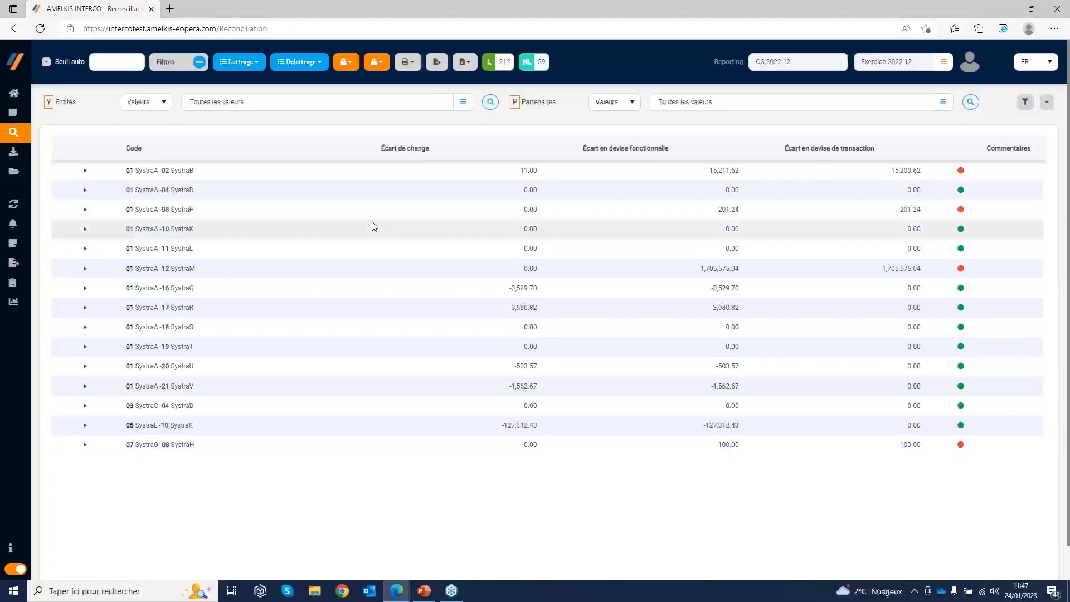
Restrict the list to pairs with unmatched invoices for review and restore the full list of pairs
{"action": "left_click", "coordinate": [547, 66]}
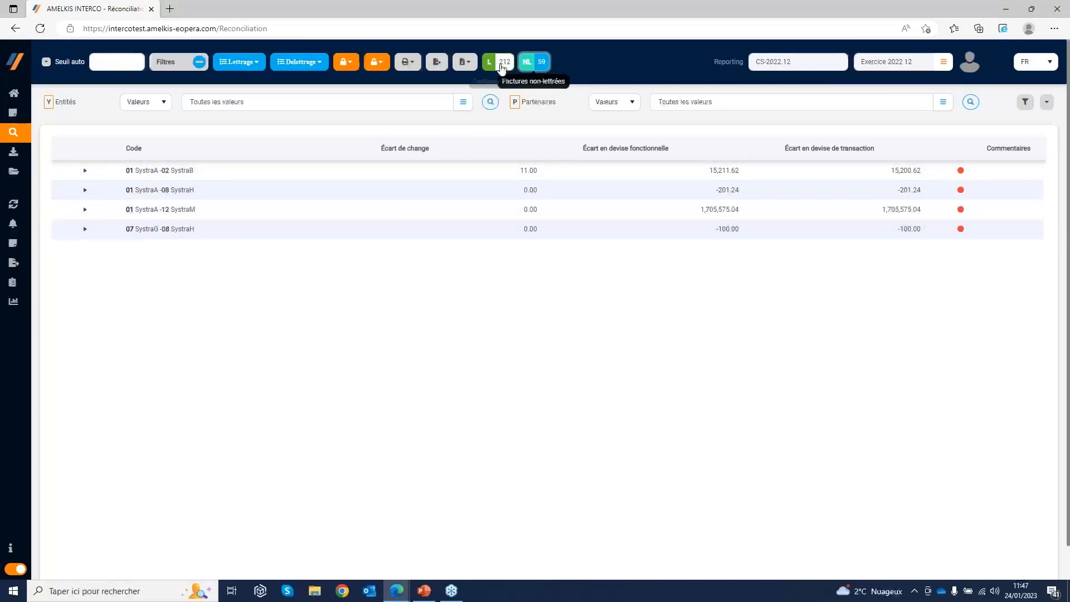
{"action": "left_click", "coordinate": [538, 61]}
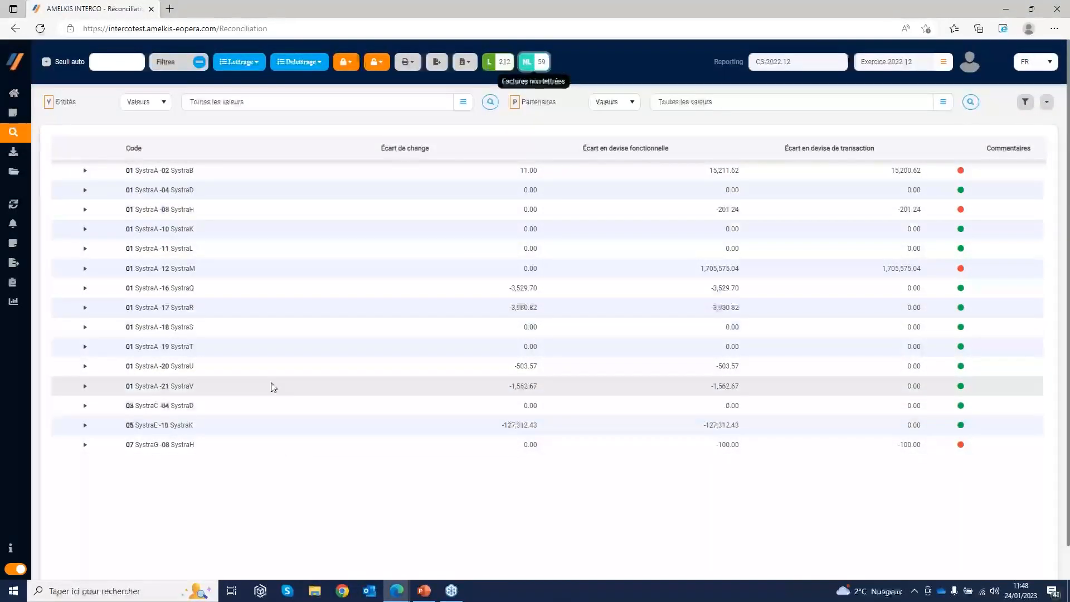
{"action": "left_click", "coordinate": [535, 61]}
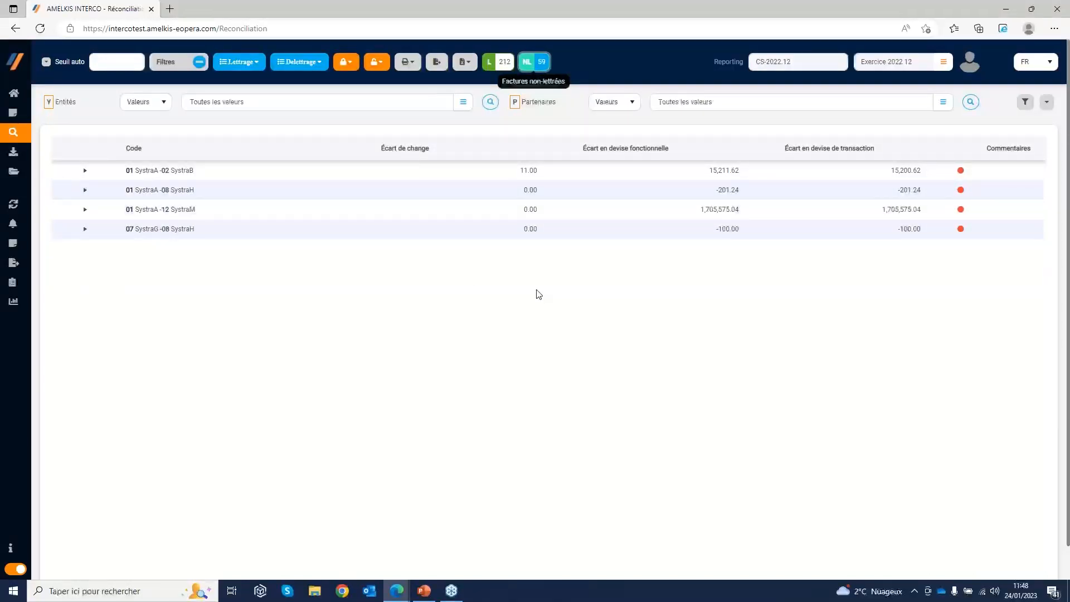
{"action": "left_click", "coordinate": [537, 61]}
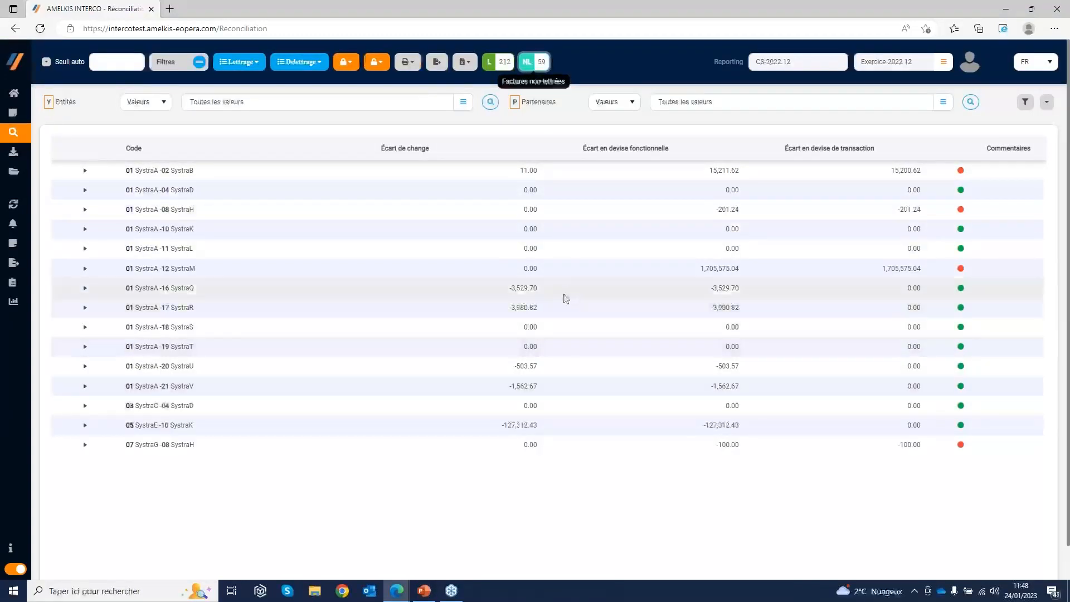
Expand pair 01 SystraA - 02 SystraB and open its detailed entity and partner invoice lists
{"action": "left_click", "coordinate": [85, 170]}
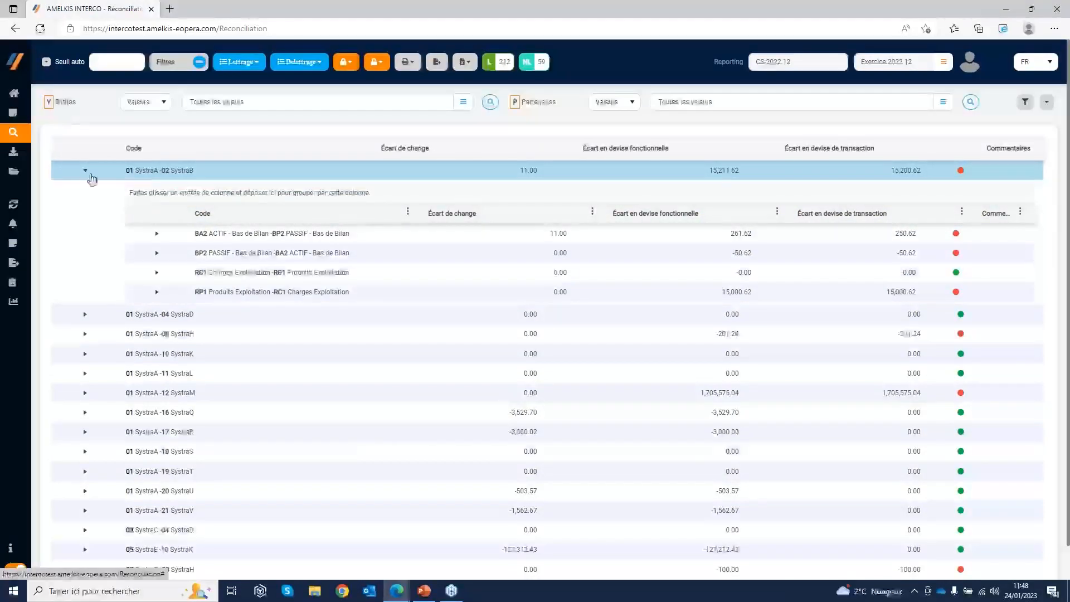
{"action": "left_click", "coordinate": [85, 171]}
{"action": "left_click", "coordinate": [86, 172]}
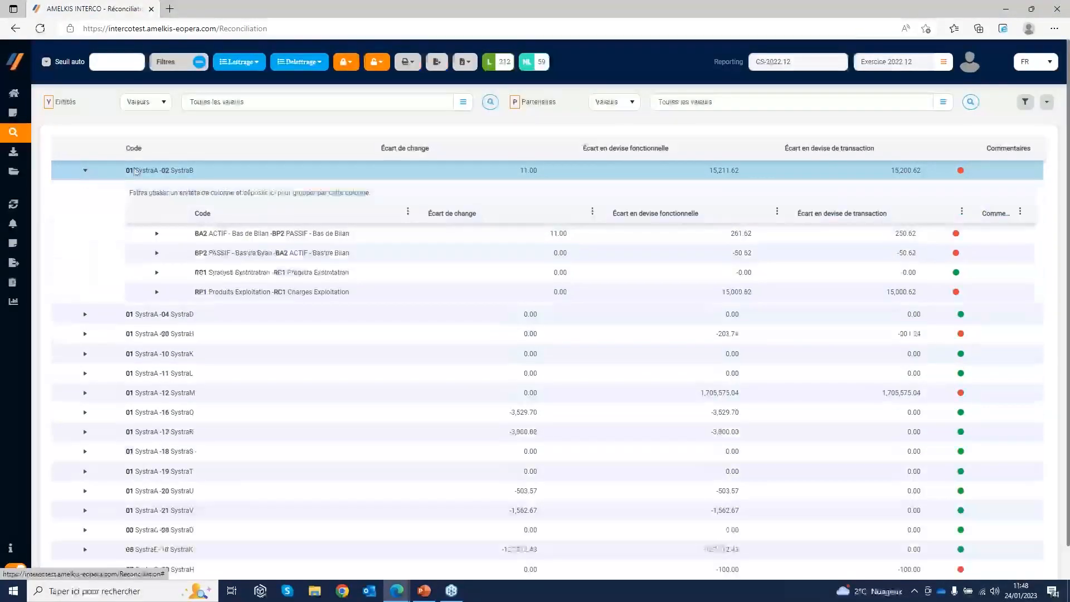
{"action": "double_click", "coordinate": [154, 173]}
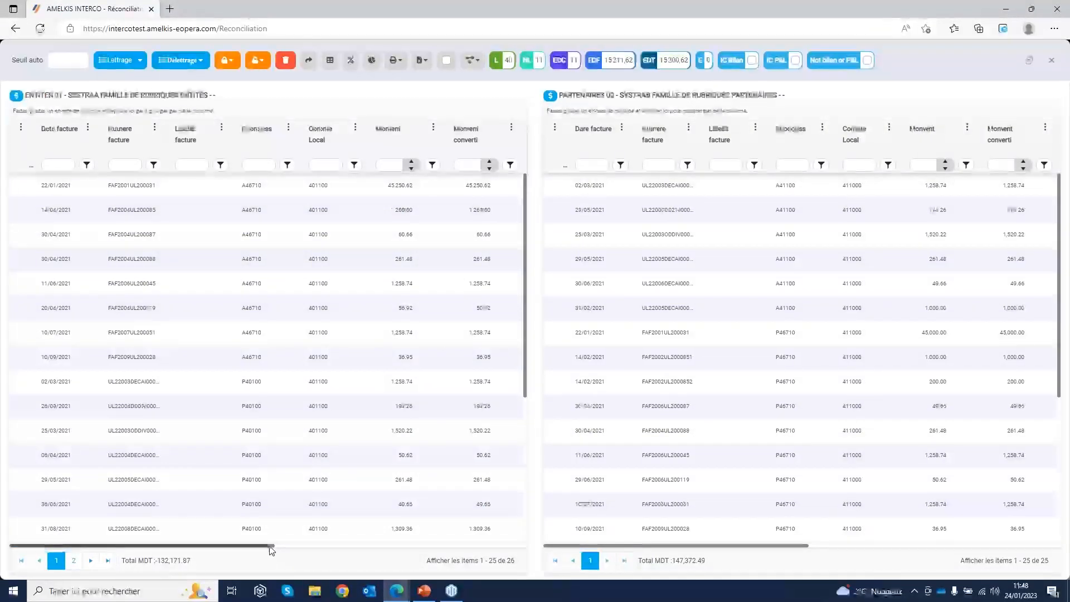
Examine the Lettrage A codes of entity 01's invoices and compare the invoices matched as A220 and A222 with their counterparts at partner 02
{"action": "left_click_drag", "start_coordinate": [270, 546], "coordinate": [216, 560]}
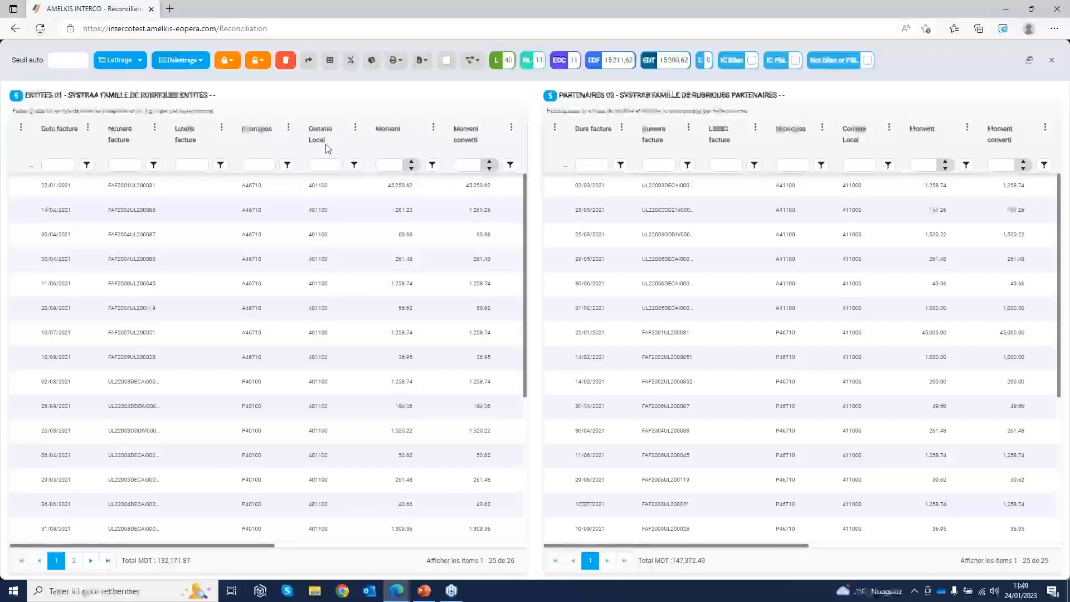
{"action": "left_click", "coordinate": [265, 543]}
{"action": "left_click_drag", "start_coordinate": [273, 546], "coordinate": [357, 552]}
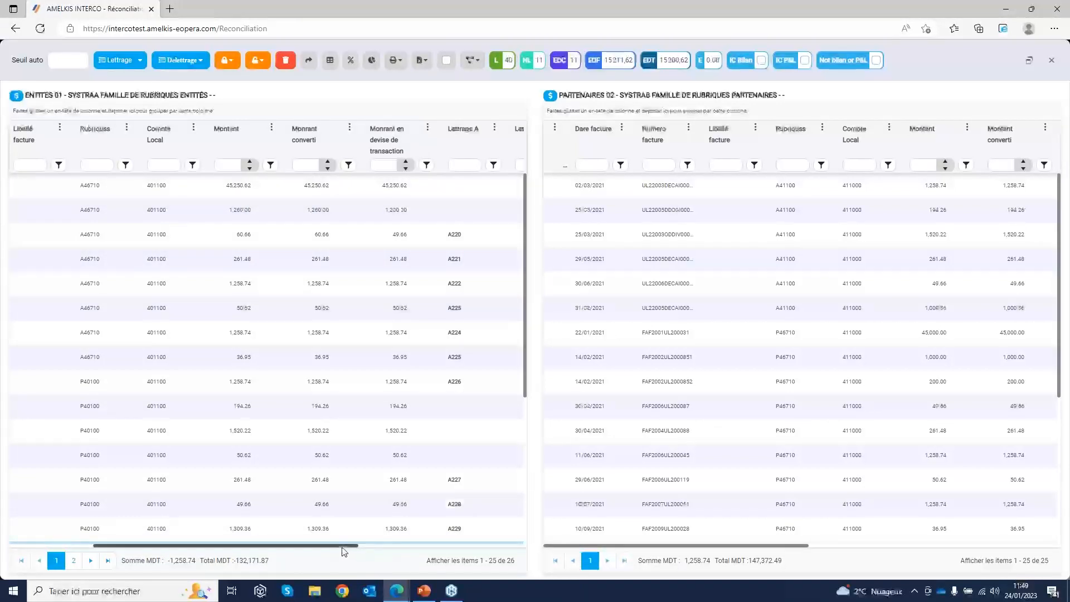
{"action": "left_click_drag", "start_coordinate": [351, 550], "coordinate": [482, 549]}
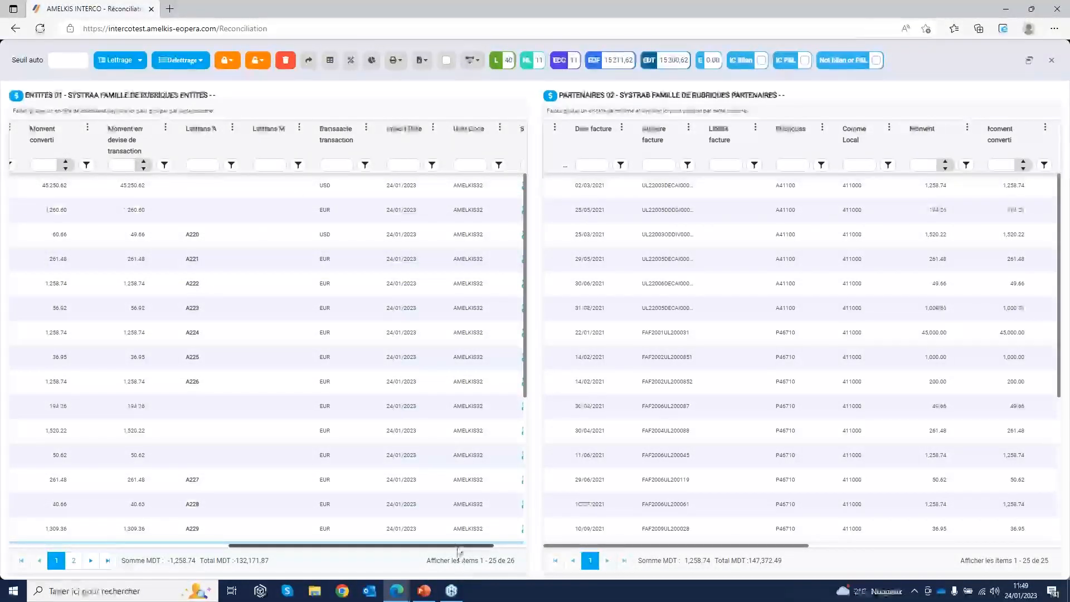
{"action": "left_click_drag", "start_coordinate": [460, 552], "coordinate": [434, 553]}
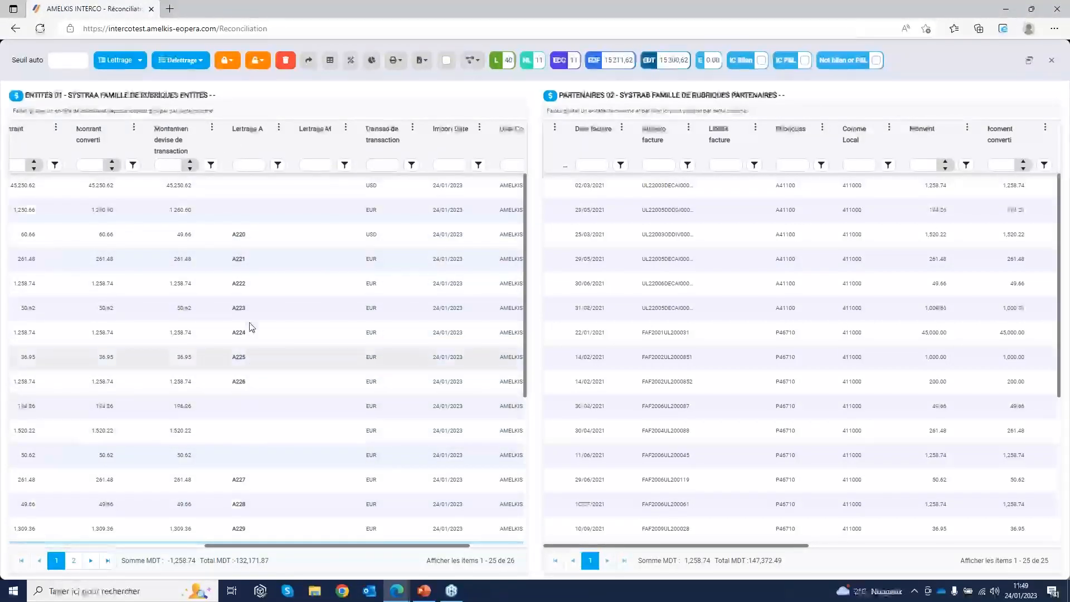
{"action": "left_click", "coordinate": [235, 235]}
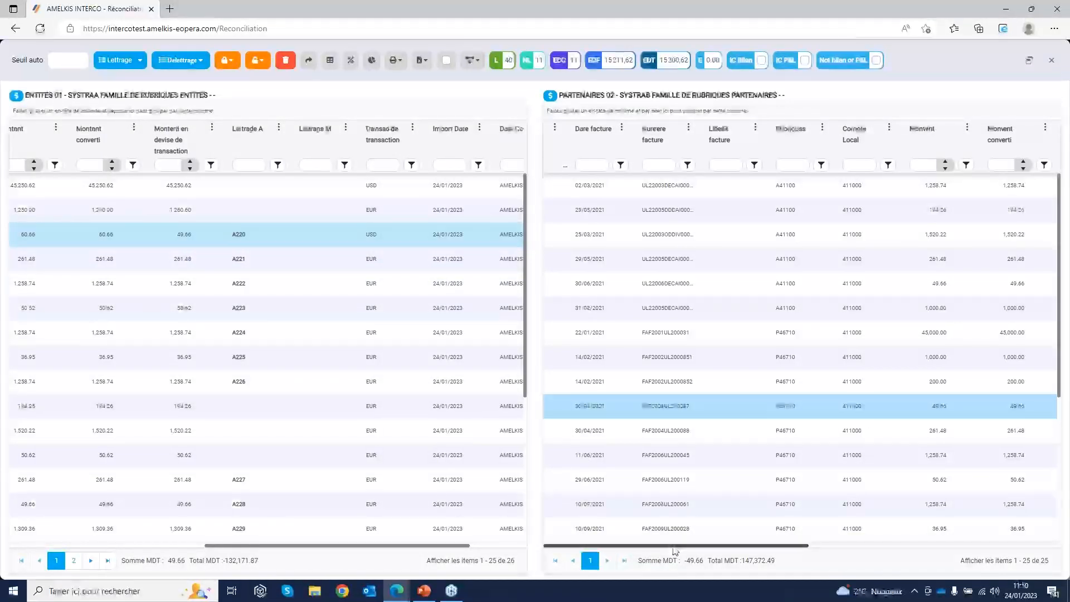
{"action": "left_click_drag", "start_coordinate": [673, 552], "coordinate": [865, 551]}
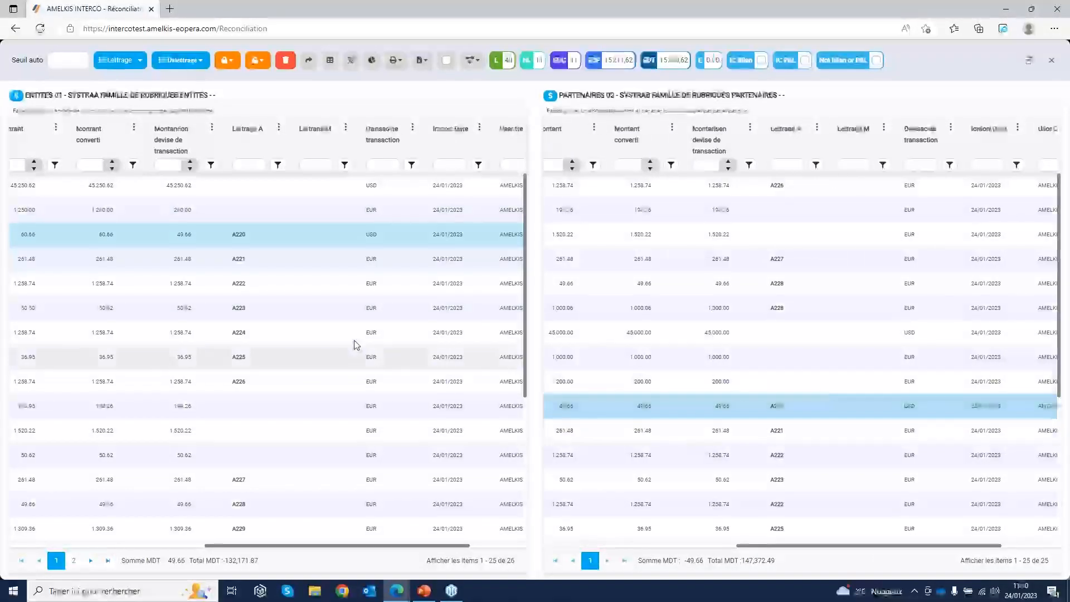
{"action": "left_click", "coordinate": [249, 294]}
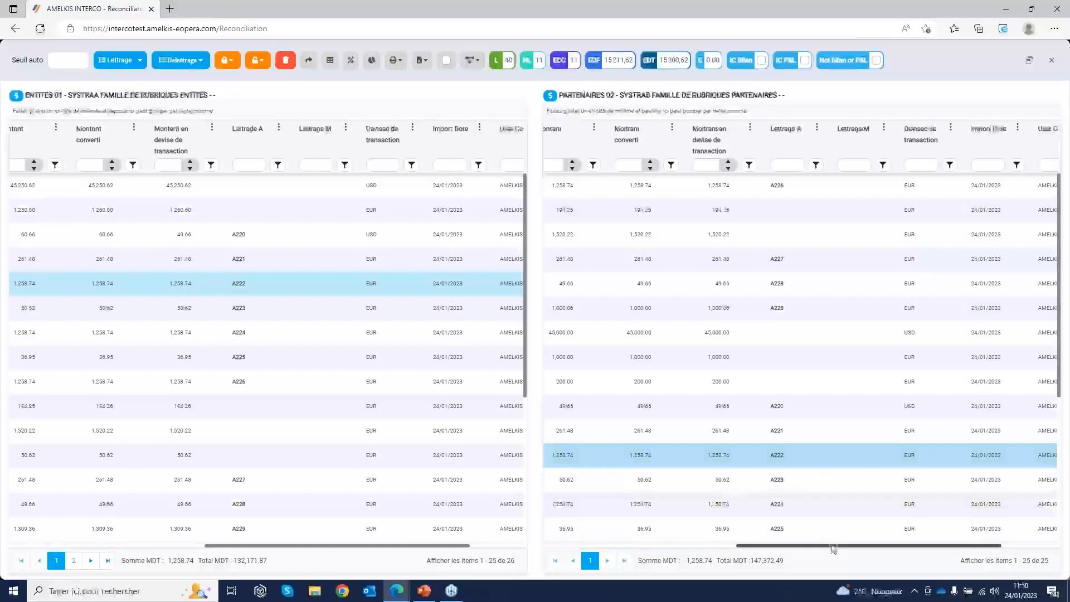
{"action": "left_click_drag", "start_coordinate": [834, 551], "coordinate": [641, 551]}
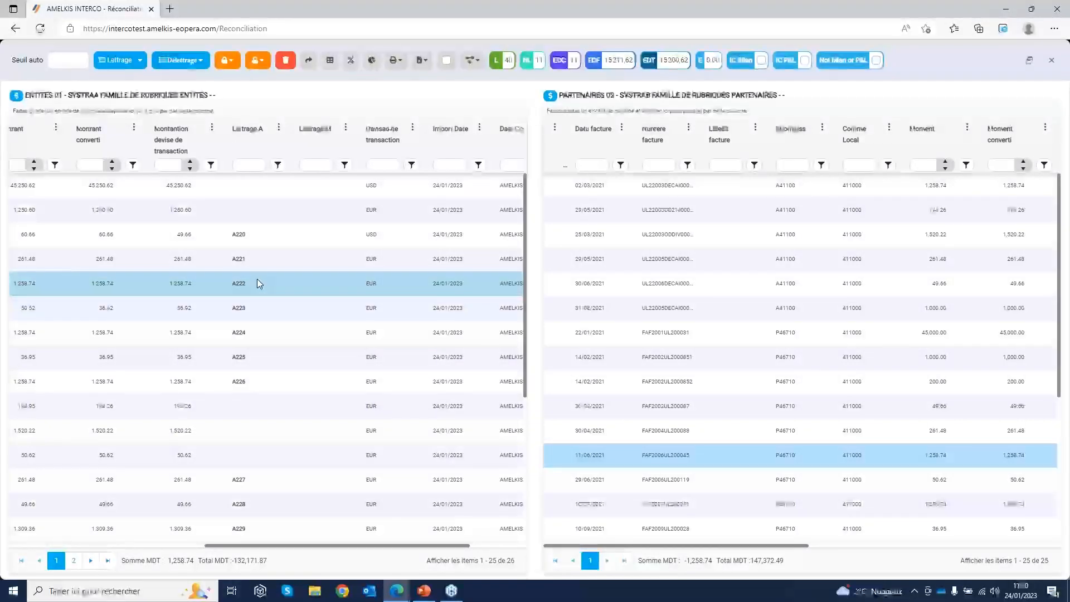
{"action": "left_click_drag", "start_coordinate": [261, 549], "coordinate": [81, 549]}
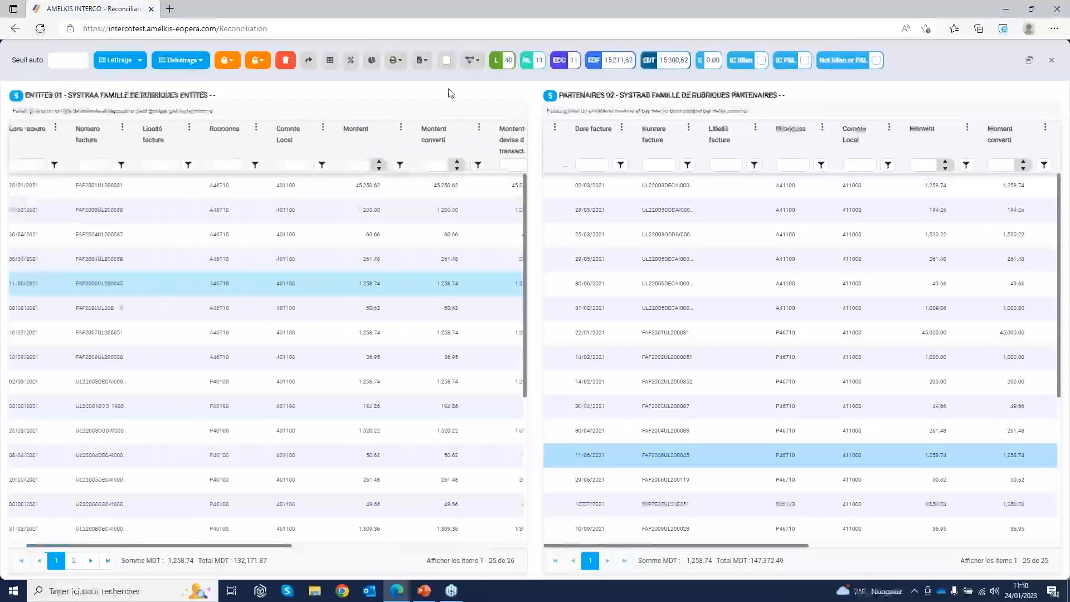
Hide the matched invoices in both the entity 01 and partner 02 lists
{"action": "left_click", "coordinate": [447, 61]}
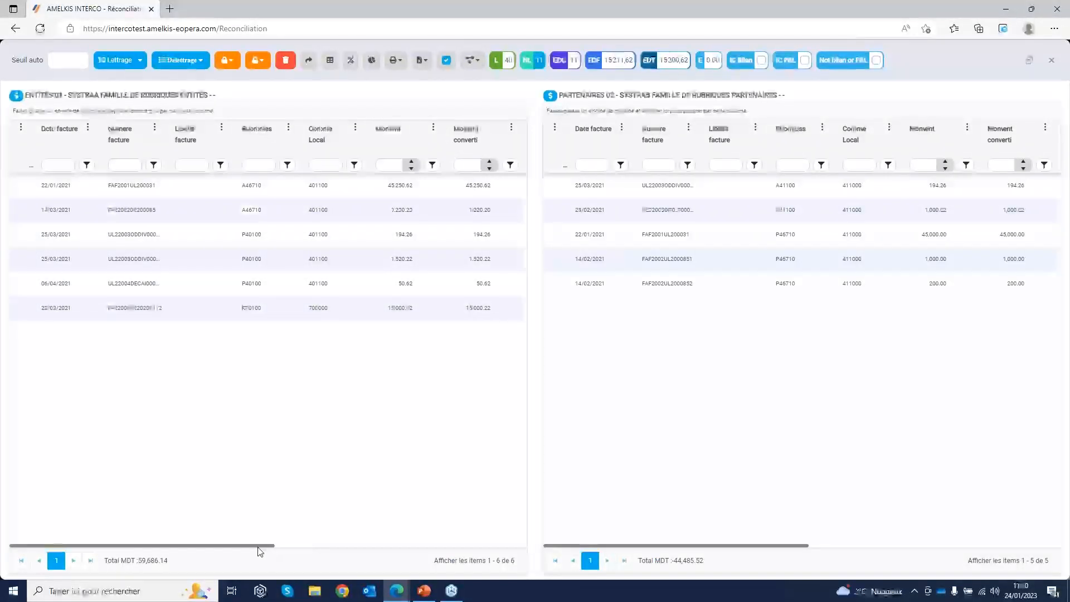
{"action": "left_click_drag", "start_coordinate": [277, 549], "coordinate": [233, 546]}
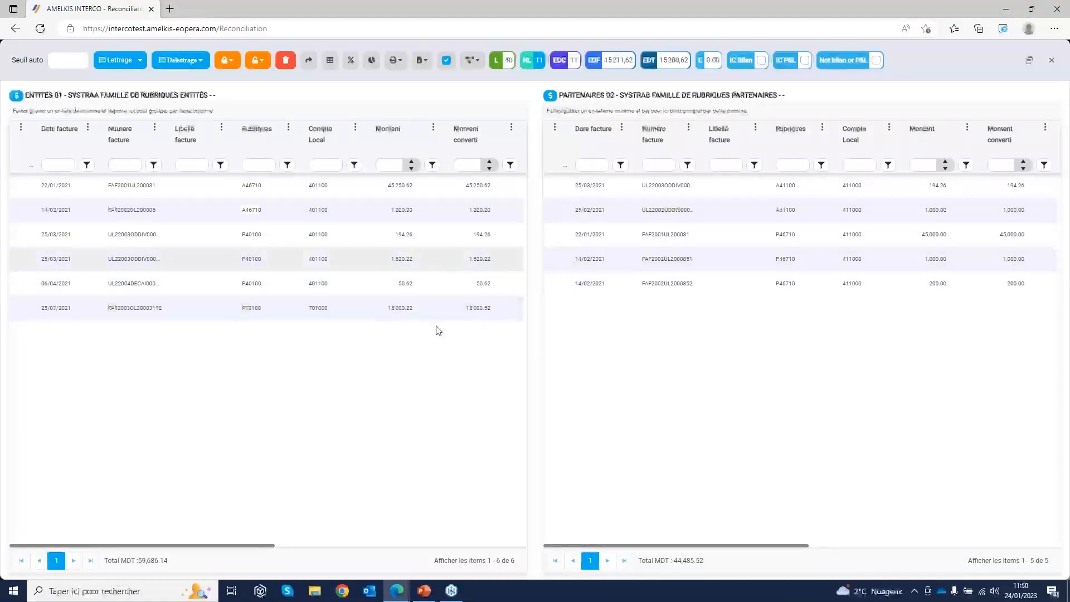
Add the comment "COMMENTAIRE1" to entity 01's 45,250.62 invoice dated 22/01/2021
{"action": "left_click", "coordinate": [21, 185]}
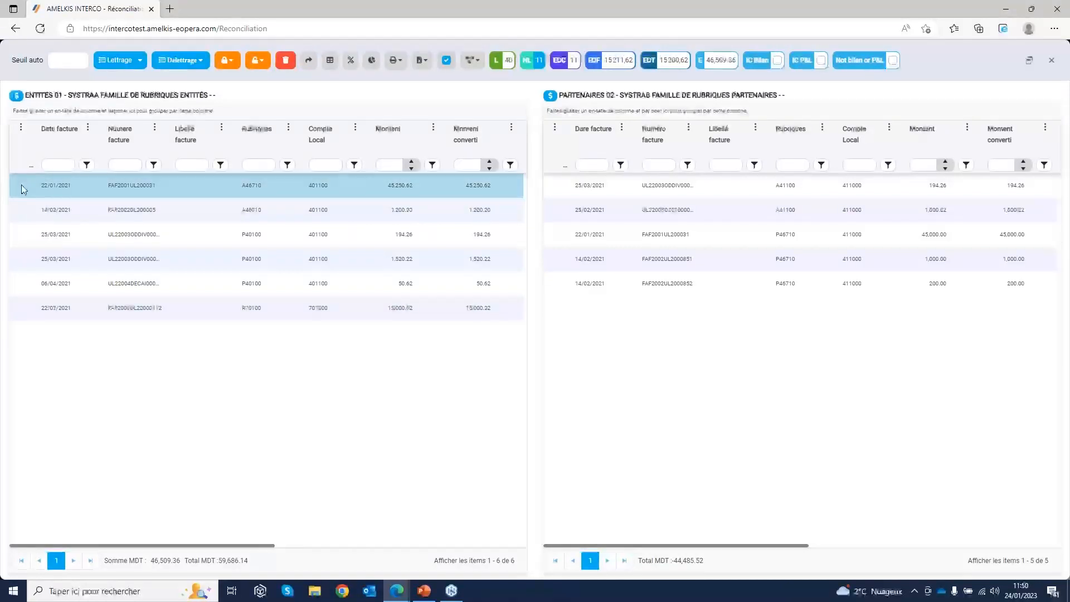
{"action": "right_click", "coordinate": [22, 188]}
{"action": "right_click", "coordinate": [187, 192]}
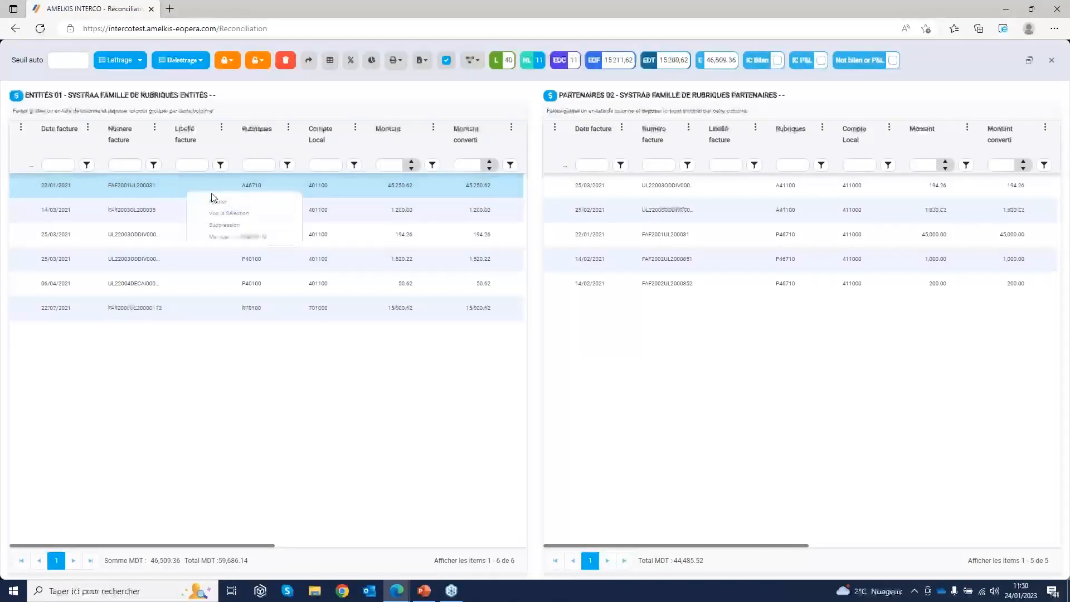
{"action": "left_click", "coordinate": [216, 202]}
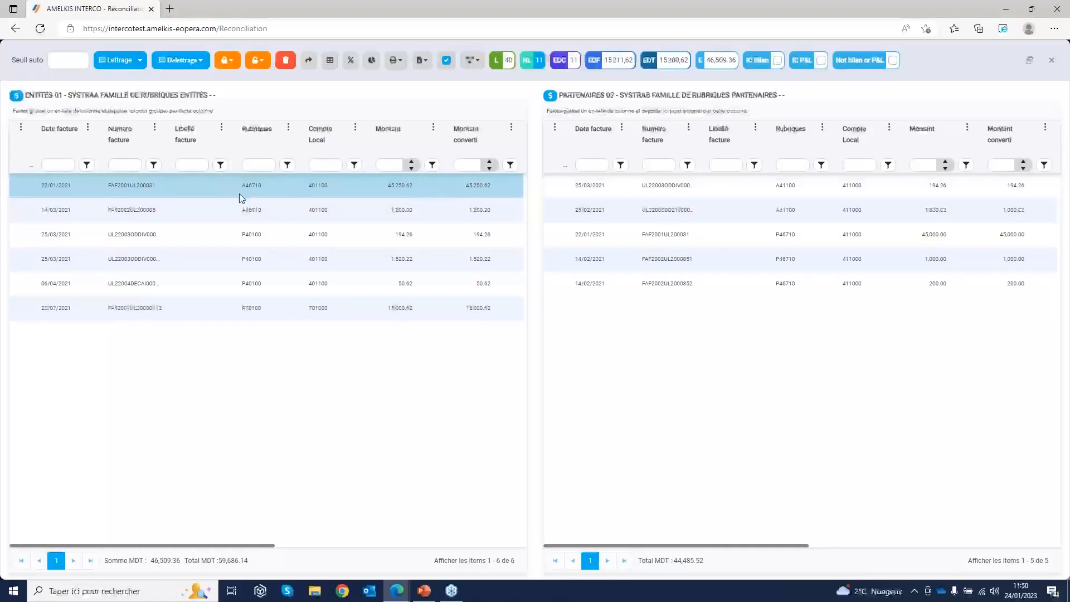
{"action": "right_click", "coordinate": [24, 187]}
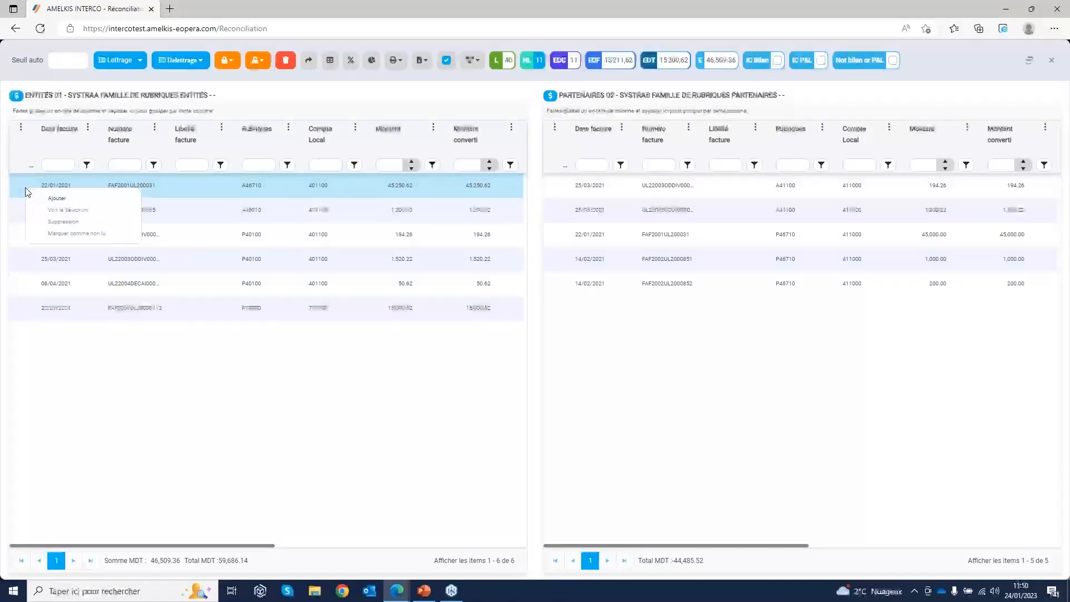
{"action": "left_click", "coordinate": [55, 199]}
{"action": "left_click", "coordinate": [493, 146]}
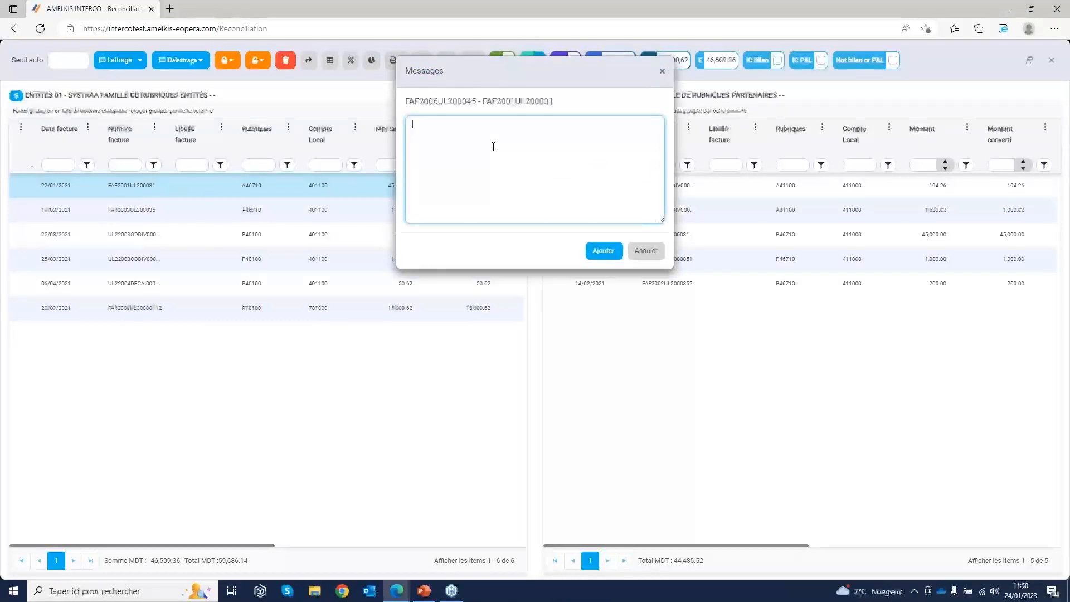
{"action": "type", "text": "COMMENTAIRE1"}
{"action": "left_click", "coordinate": [608, 251]}
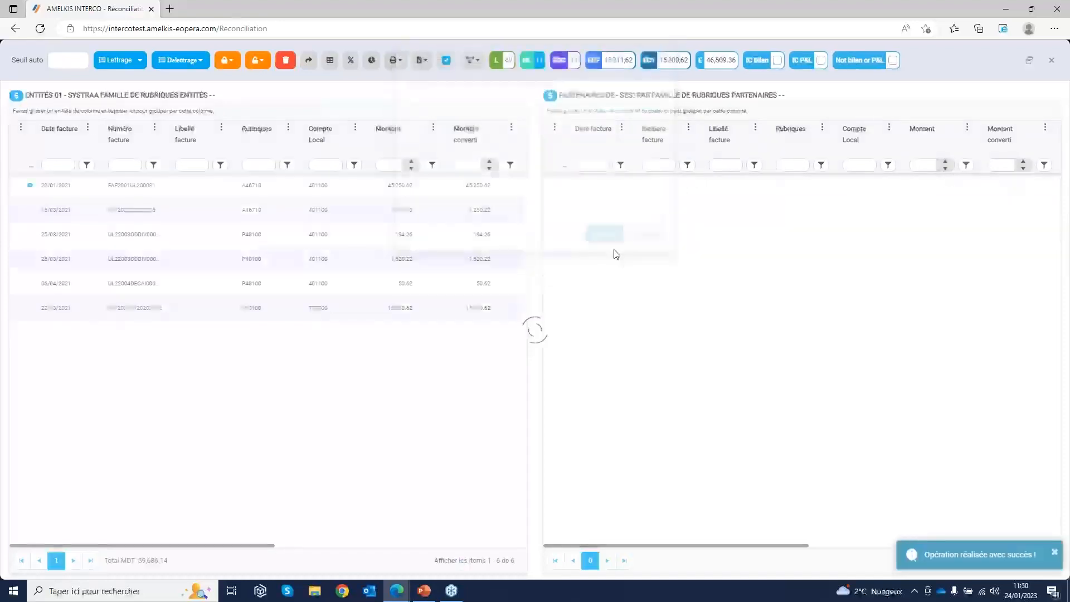
Add a second comment, "COMM2", to entity 01's 45,250.62 invoice
{"action": "left_click", "coordinate": [30, 188]}
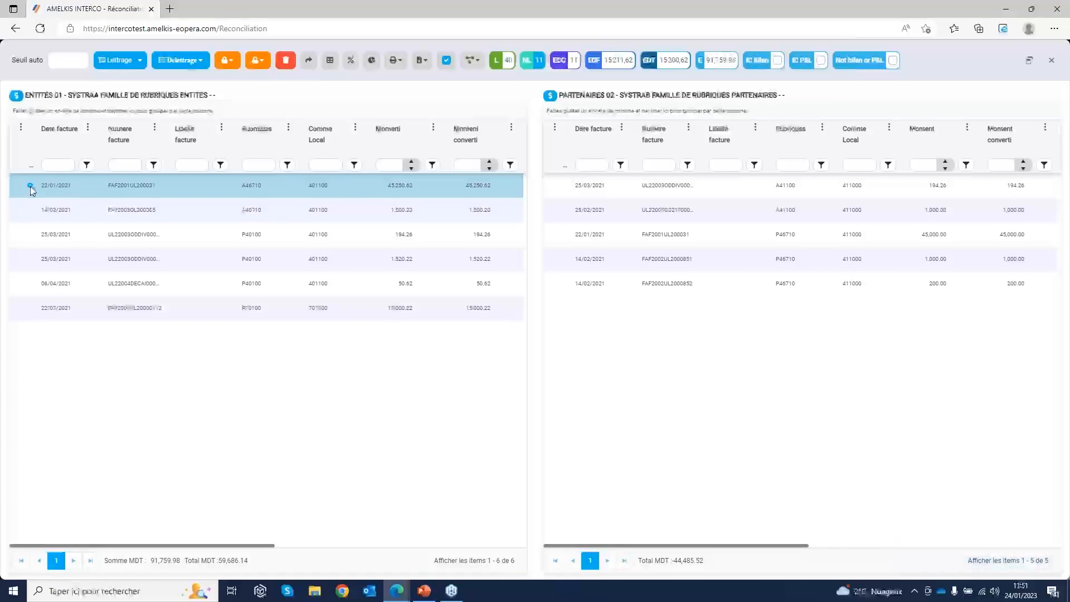
{"action": "right_click", "coordinate": [32, 190]}
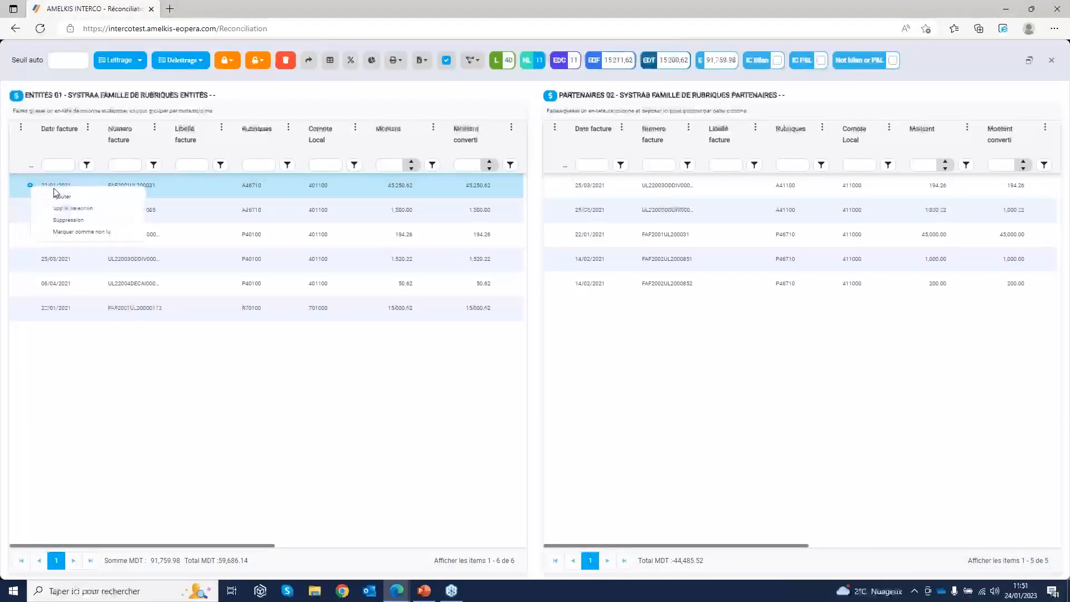
{"action": "left_click", "coordinate": [63, 198]}
{"action": "type", "text": "c"}
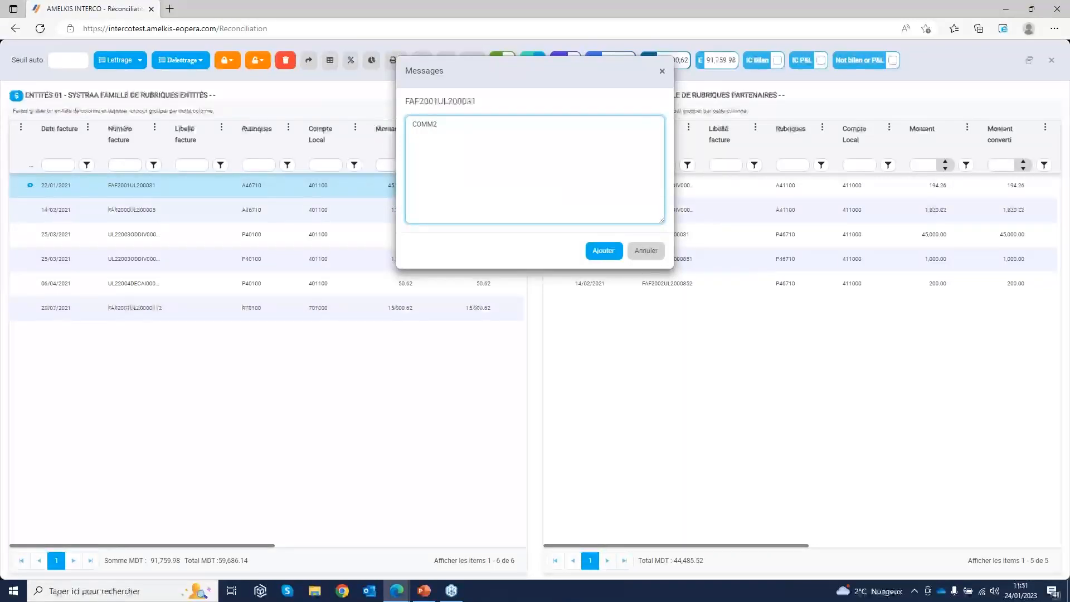
{"action": "left_click", "coordinate": [605, 251]}
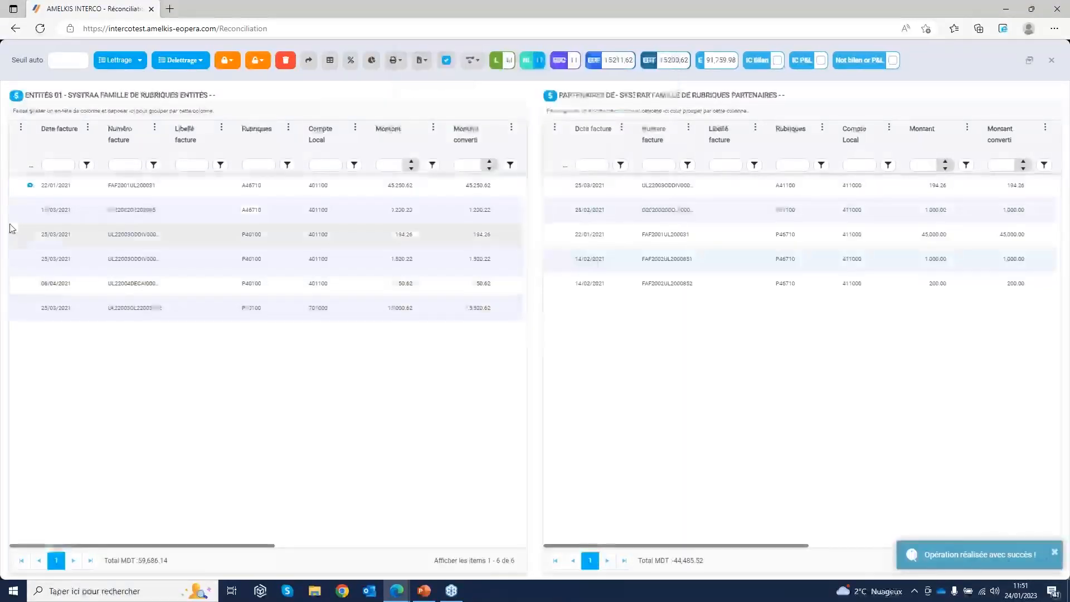
View the messages recorded on the commented 45,250.62 invoice and close them
{"action": "right_click", "coordinate": [31, 187]}
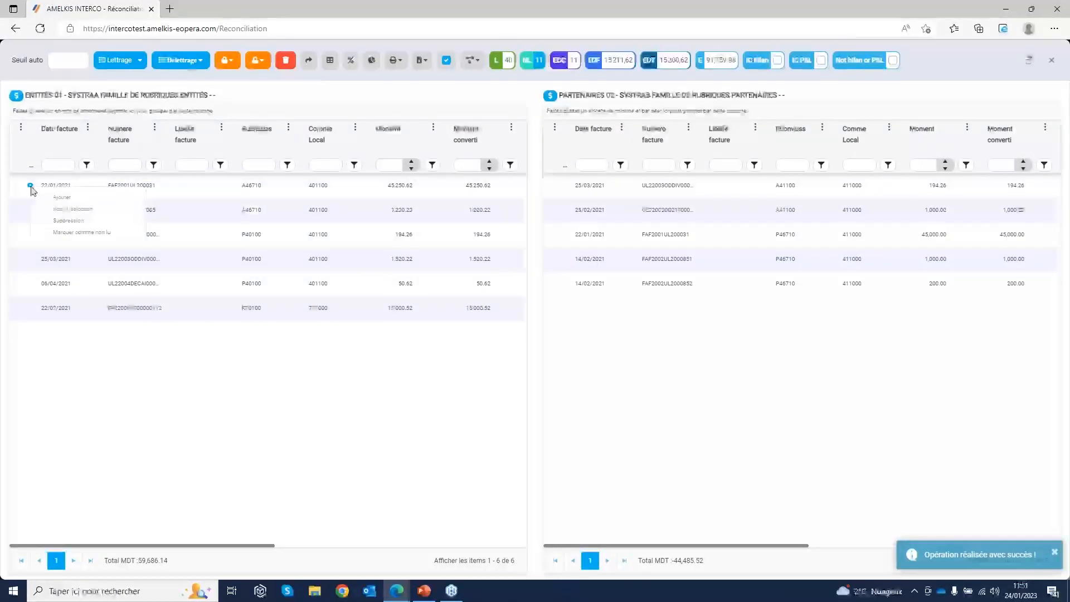
{"action": "left_click", "coordinate": [29, 188]}
{"action": "right_click", "coordinate": [28, 189]}
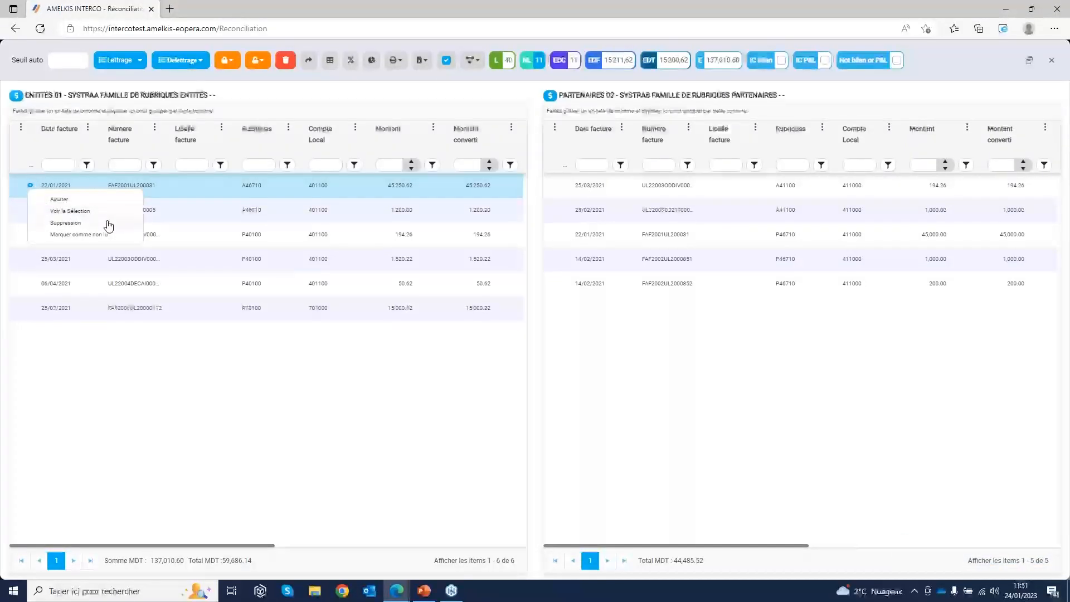
{"action": "left_click", "coordinate": [75, 211]}
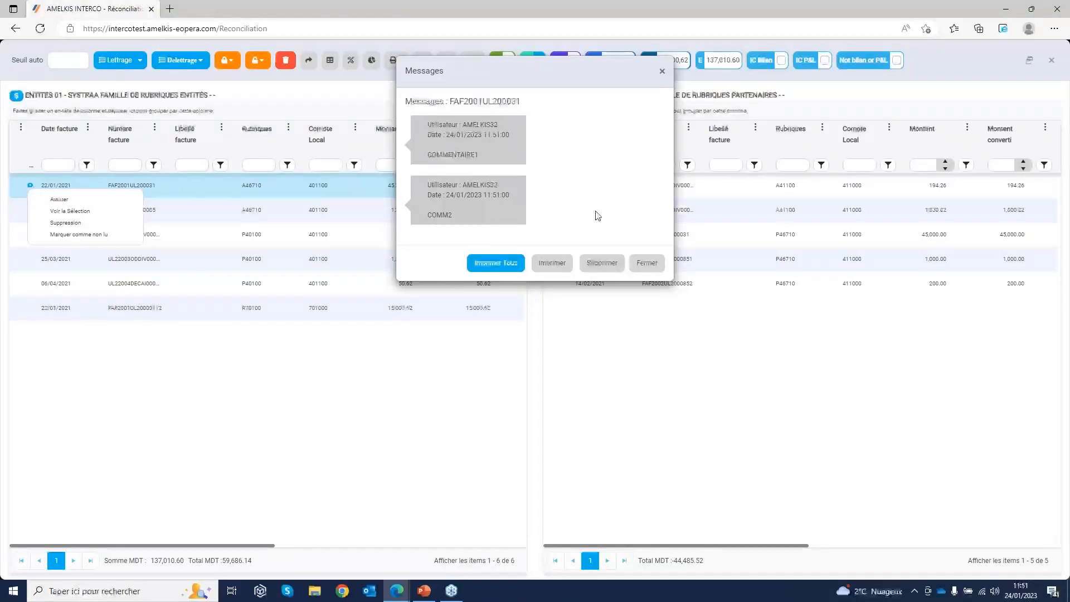
{"action": "left_click", "coordinate": [608, 266]}
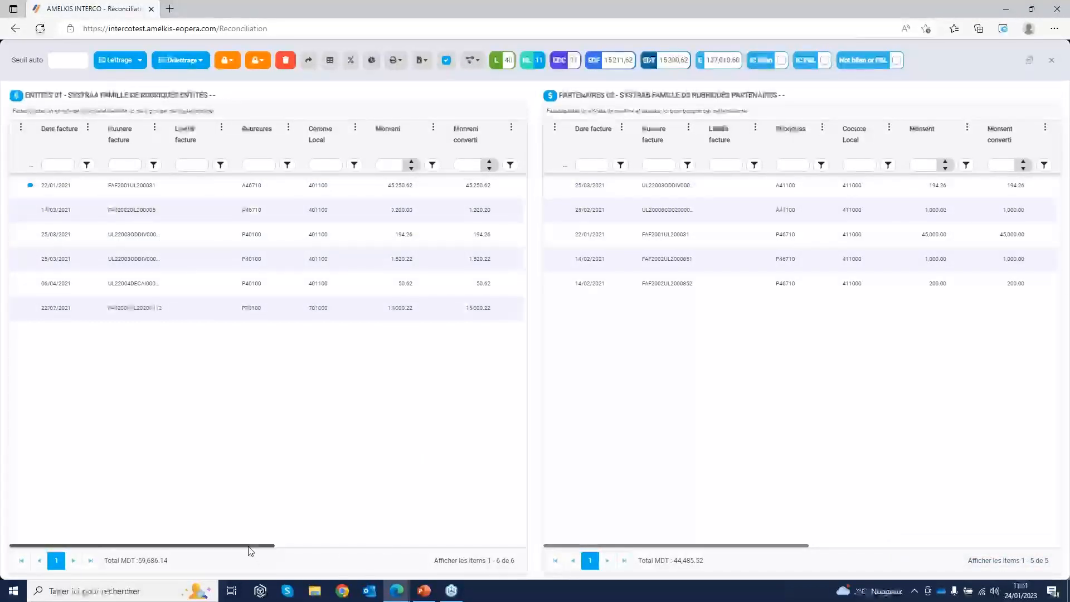
Compare entity 01's unmatched 194.26 and 1,520.22 invoices with the 194.26 invoice at partner 02
{"action": "left_click_drag", "start_coordinate": [249, 548], "coordinate": [292, 551]}
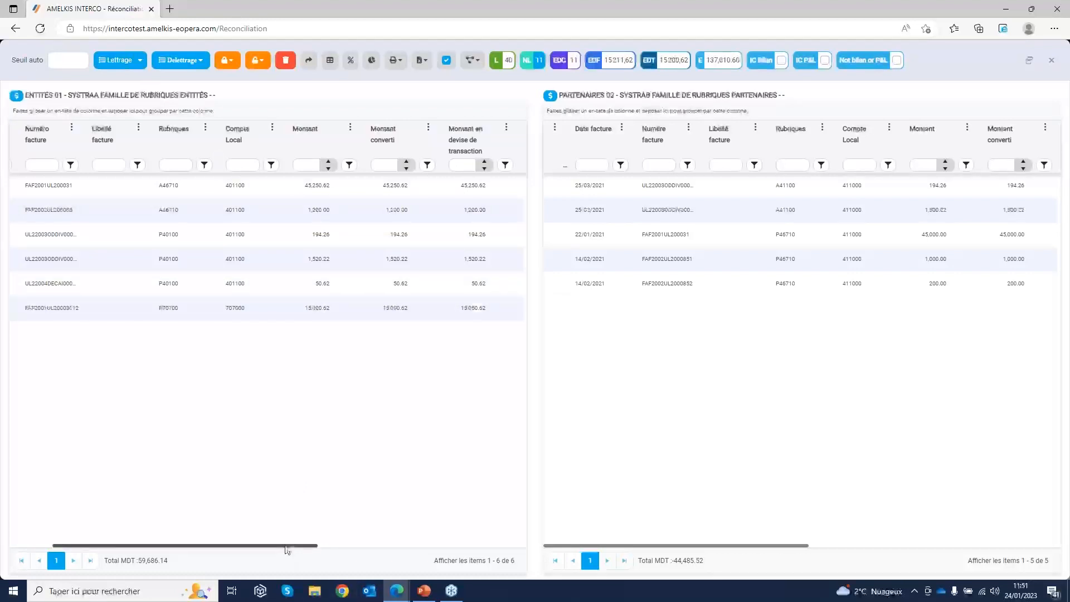
{"action": "left_click_drag", "start_coordinate": [285, 546], "coordinate": [335, 553]}
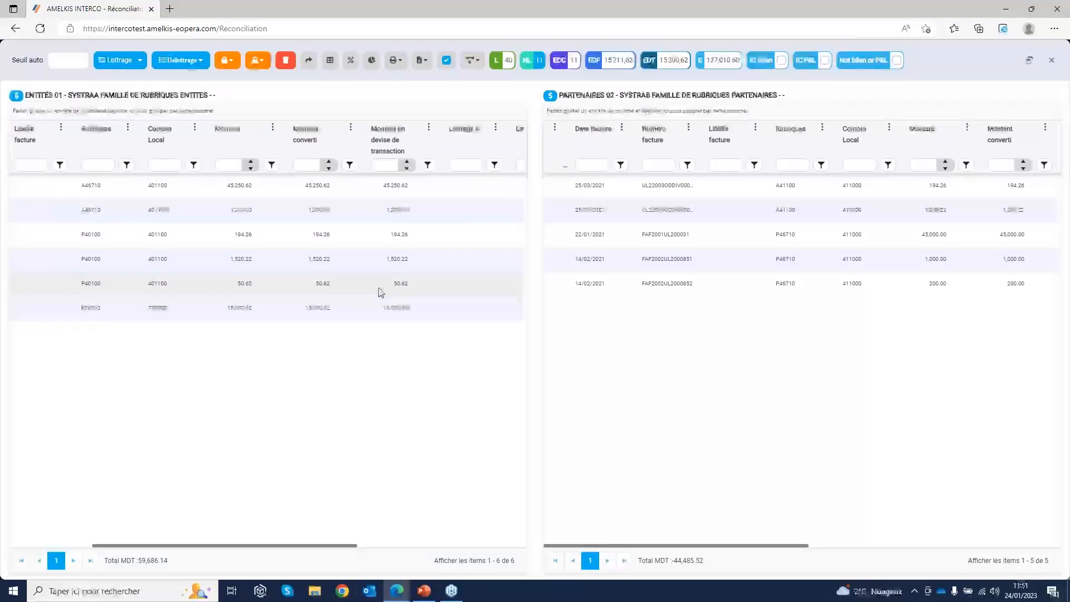
{"action": "left_click", "coordinate": [333, 241]}
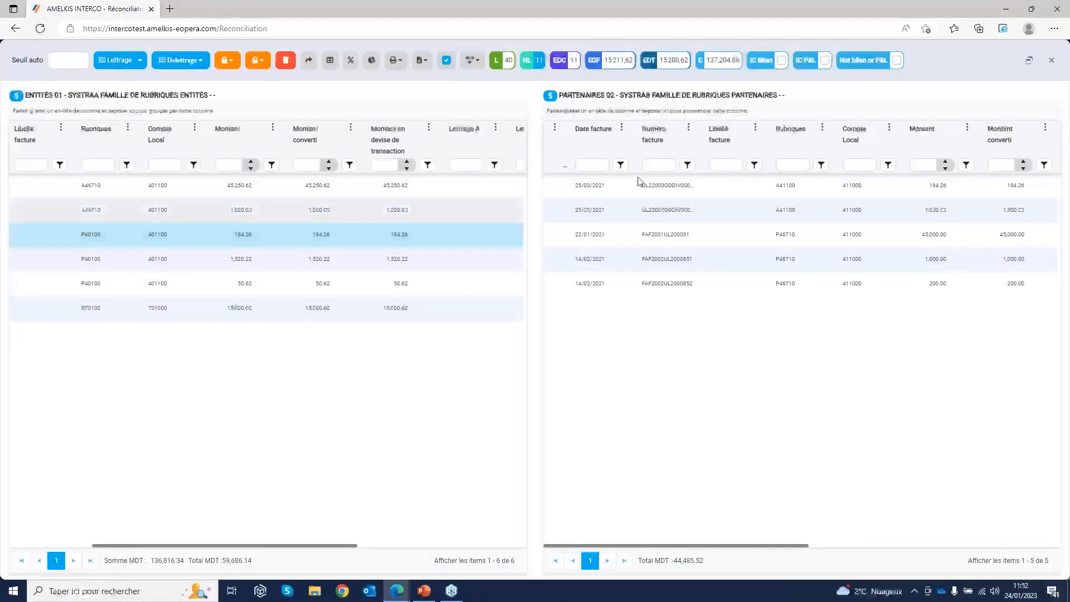
{"action": "left_click", "coordinate": [805, 183]}
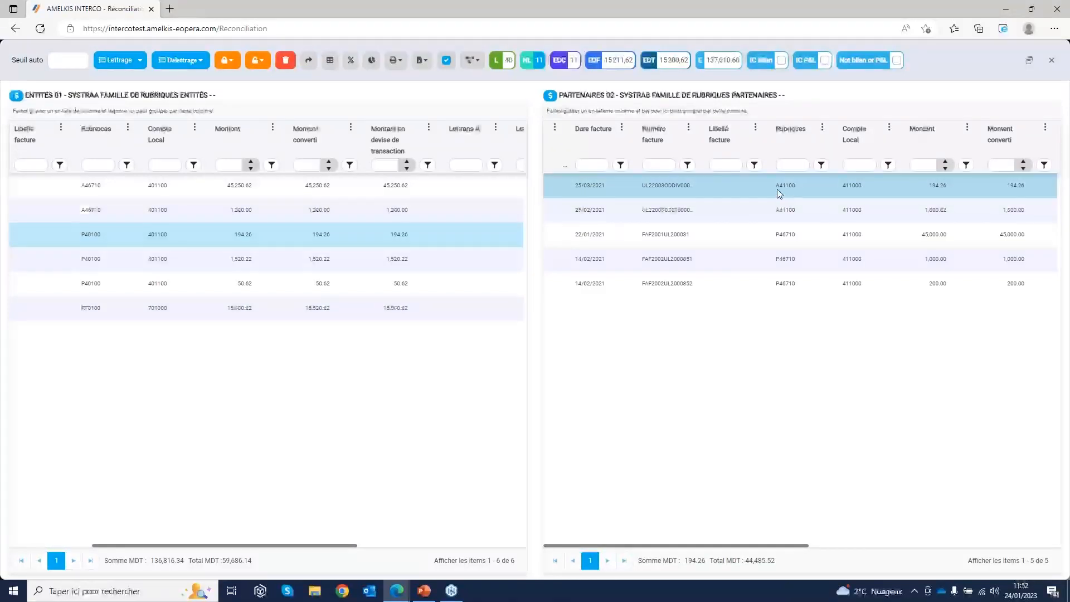
{"action": "left_click", "coordinate": [370, 256]}
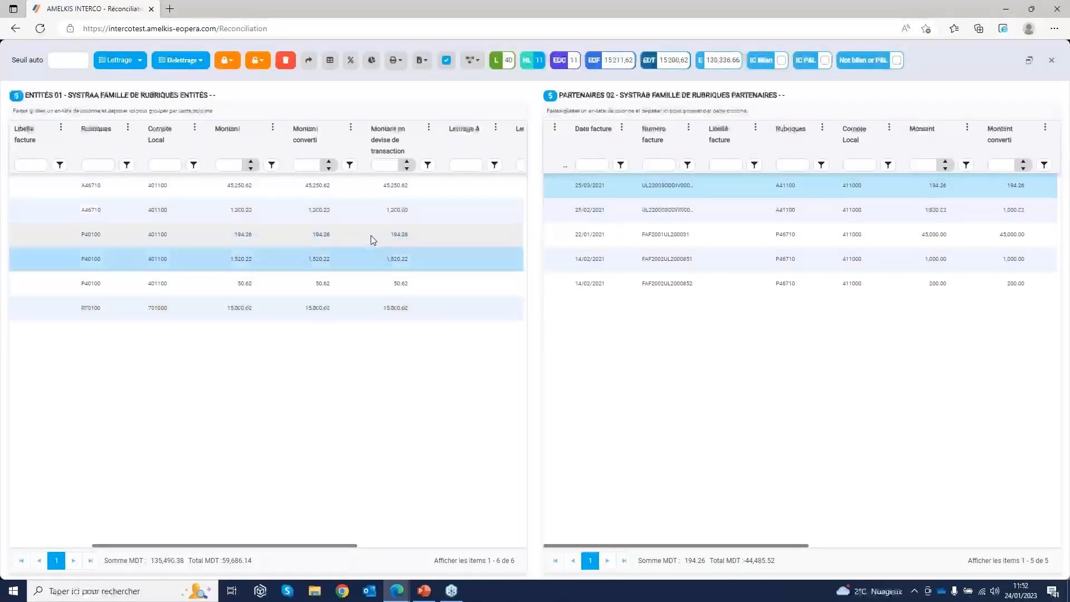
{"action": "left_click", "coordinate": [446, 60]}
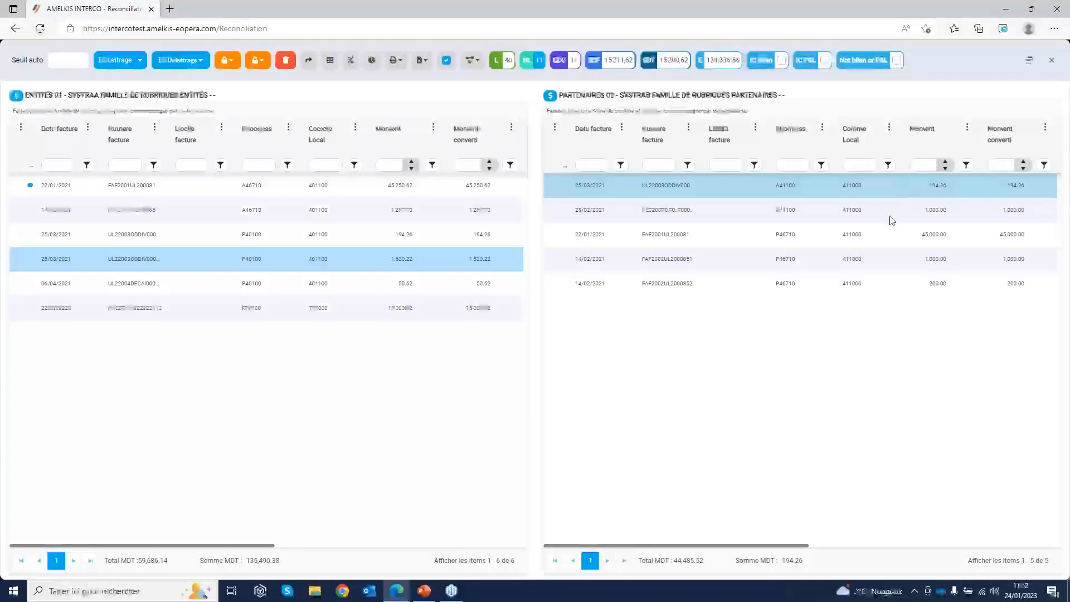
Manually match entity 01's 194.26 invoice with partner 02's 194.26 invoice, accepting the different rubrique families
{"action": "left_click", "coordinate": [480, 234]}
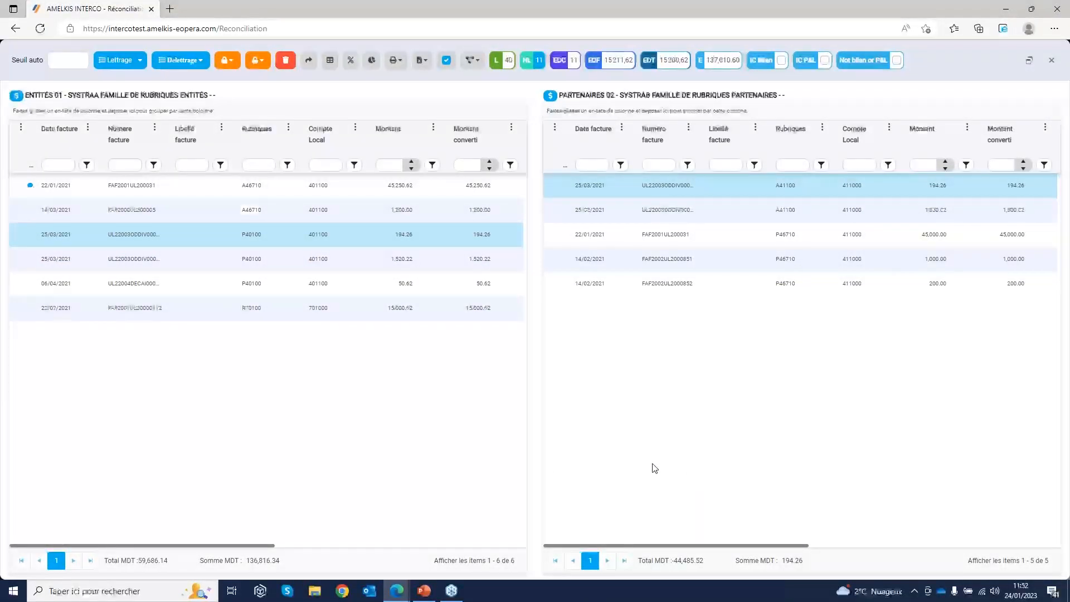
{"action": "left_click", "coordinate": [394, 315]}
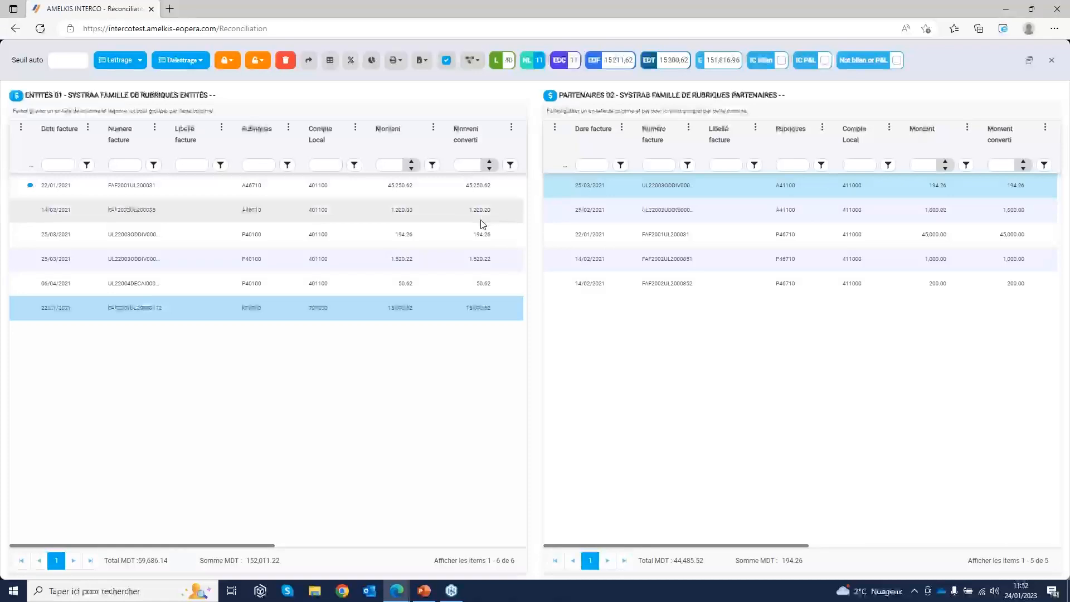
{"action": "left_click", "coordinate": [477, 239]}
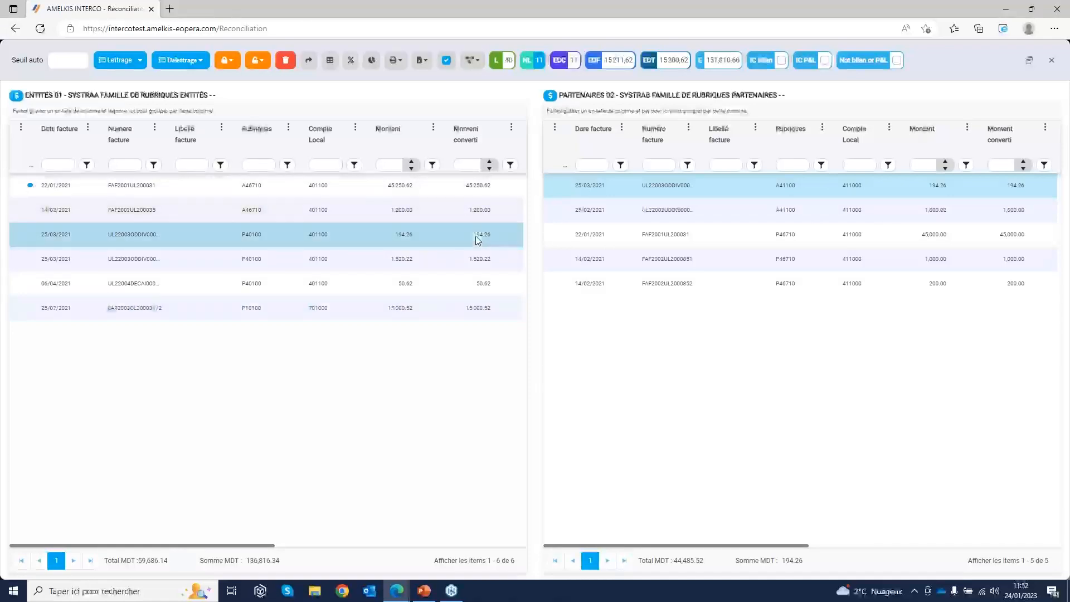
{"action": "left_click", "coordinate": [957, 187]}
{"action": "left_click", "coordinate": [954, 186]}
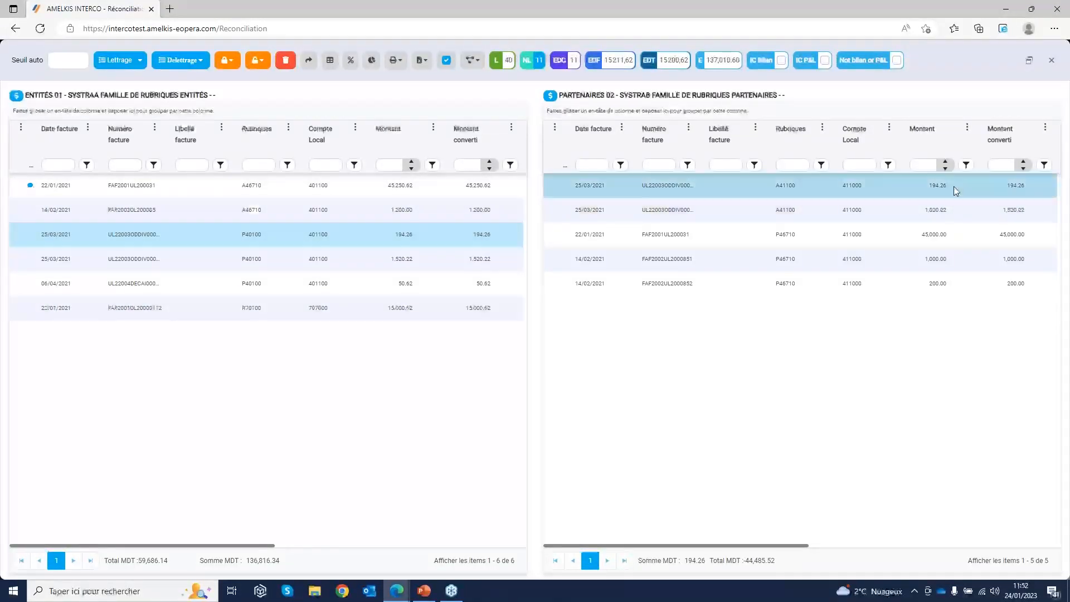
{"action": "left_click", "coordinate": [309, 61]}
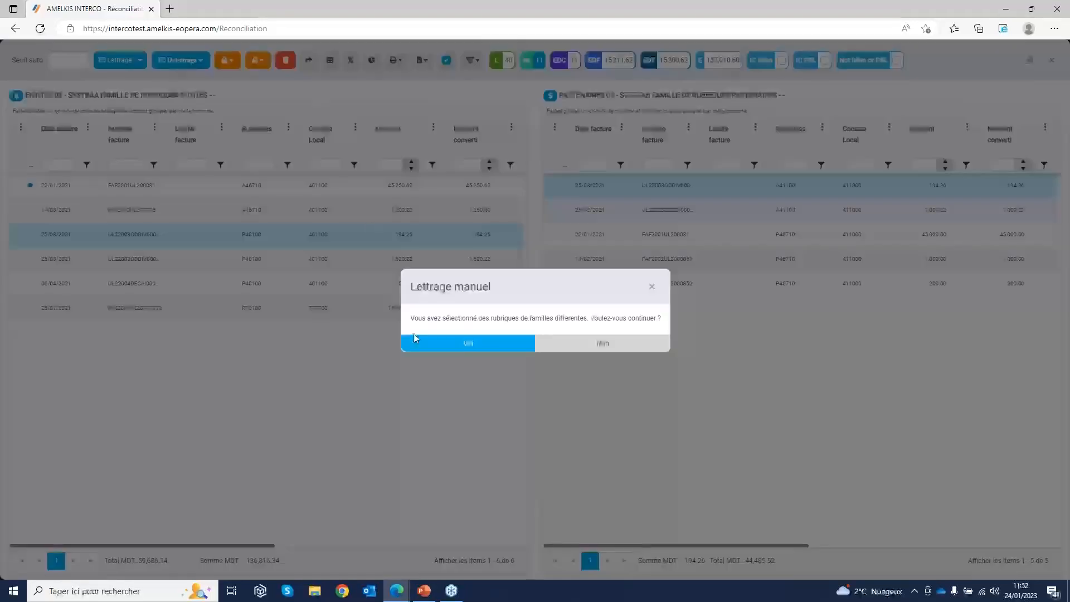
{"action": "left_click", "coordinate": [453, 345]}
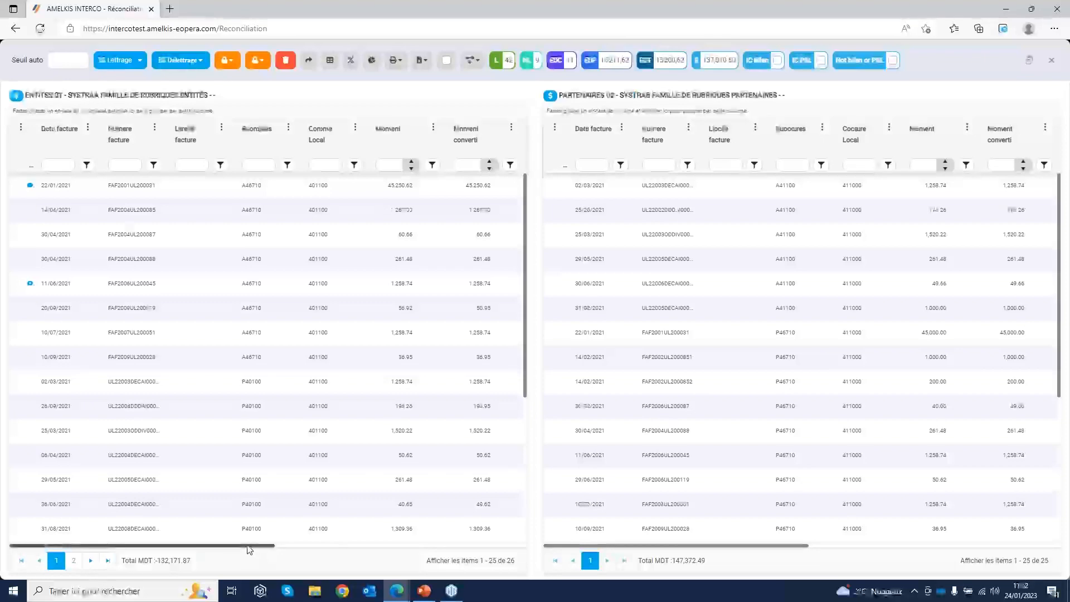
Examine the Lettrage M code of the manually matched 194.26 invoice in entity 01's full list
{"action": "left_click_drag", "start_coordinate": [247, 546], "coordinate": [459, 549]}
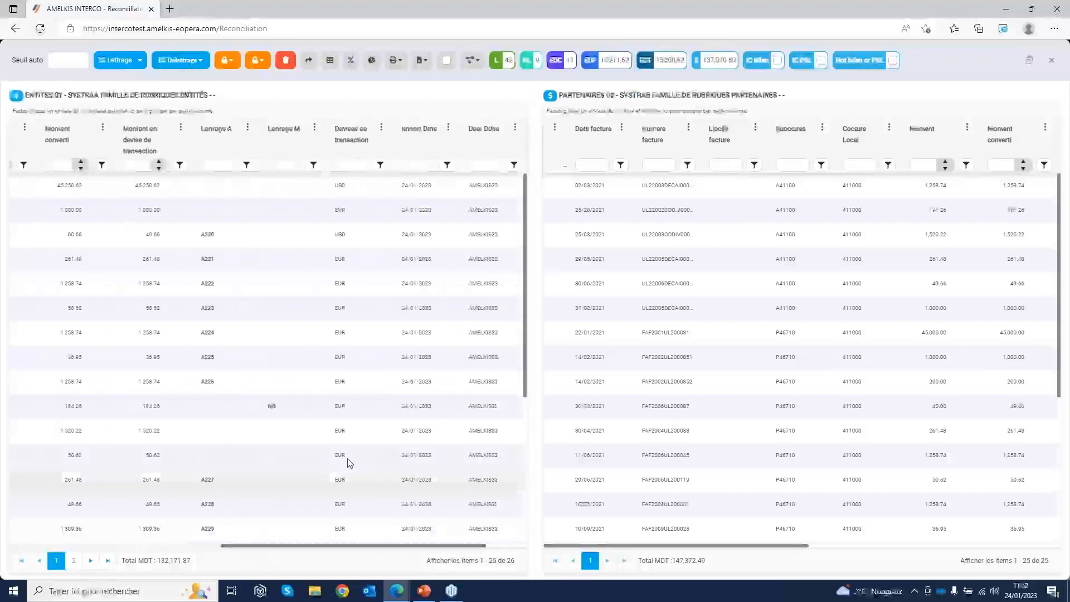
{"action": "left_click", "coordinate": [280, 416]}
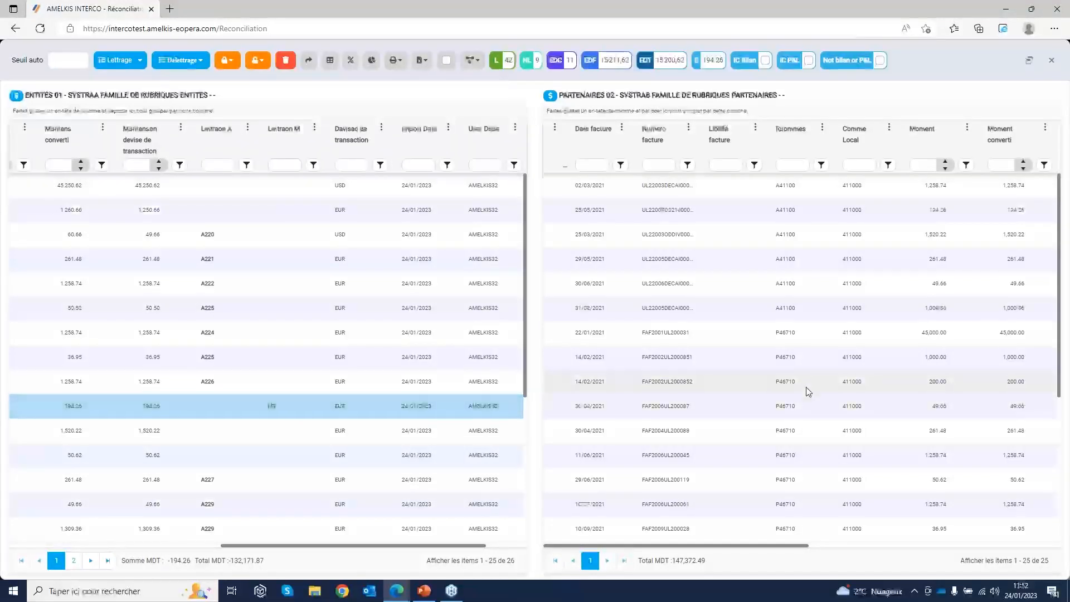
{"action": "scroll", "coordinate": [806, 389], "scroll_direction": "down", "scroll_amount": 5}
{"action": "scroll", "coordinate": [805, 386], "scroll_direction": "up", "scroll_amount": 5}
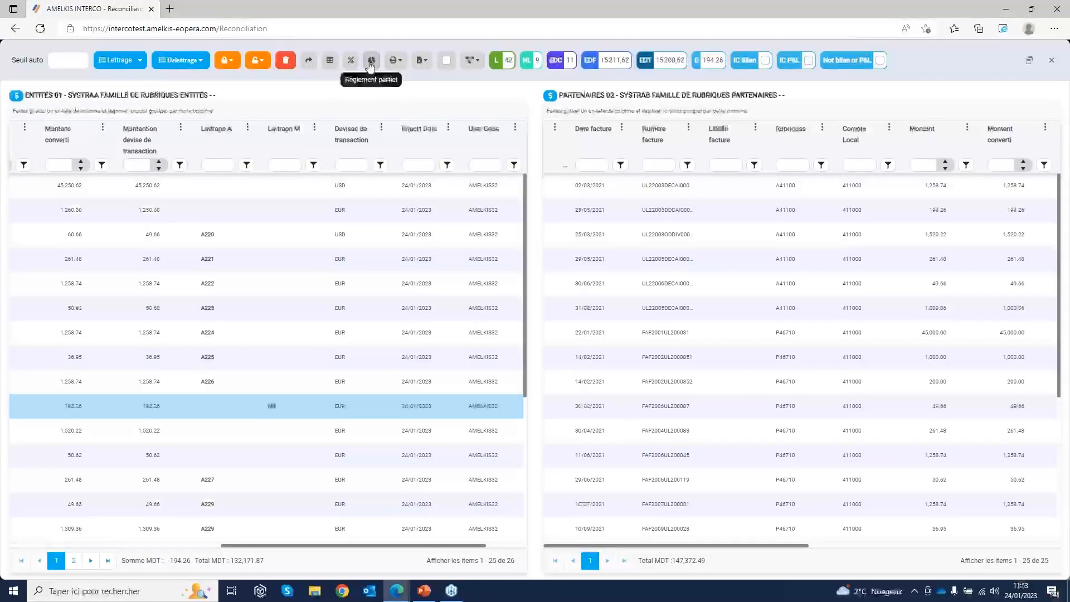
Review entity 01's 45,250.62 and 1,200.00 invoices in the unmatched-only and full lists, including their Lettrage columns
{"action": "left_click", "coordinate": [300, 190]}
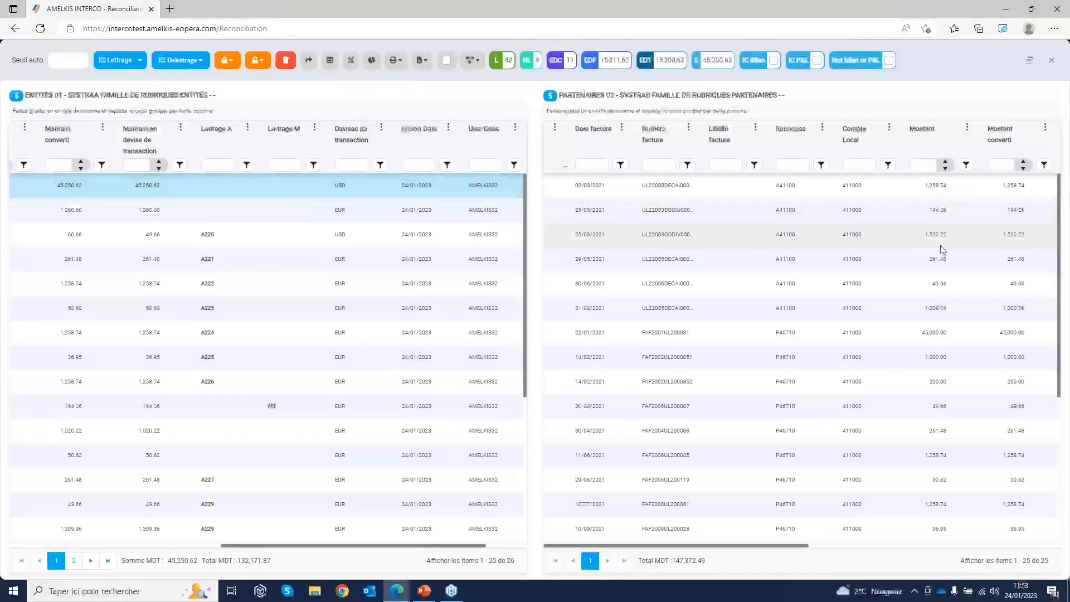
{"action": "left_click", "coordinate": [448, 62]}
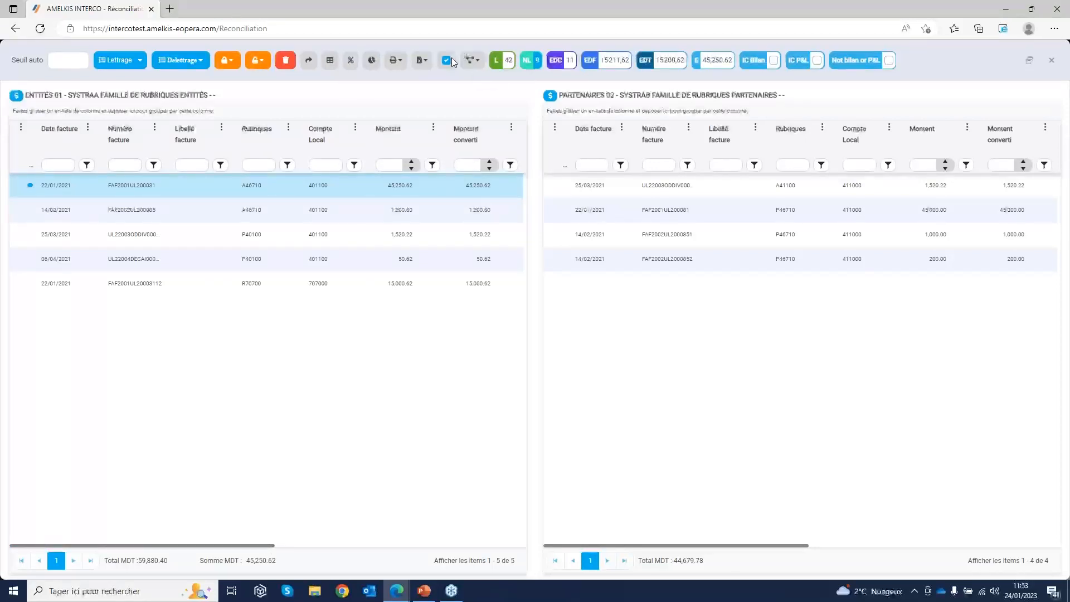
{"action": "left_click_drag", "start_coordinate": [264, 547], "coordinate": [461, 557]}
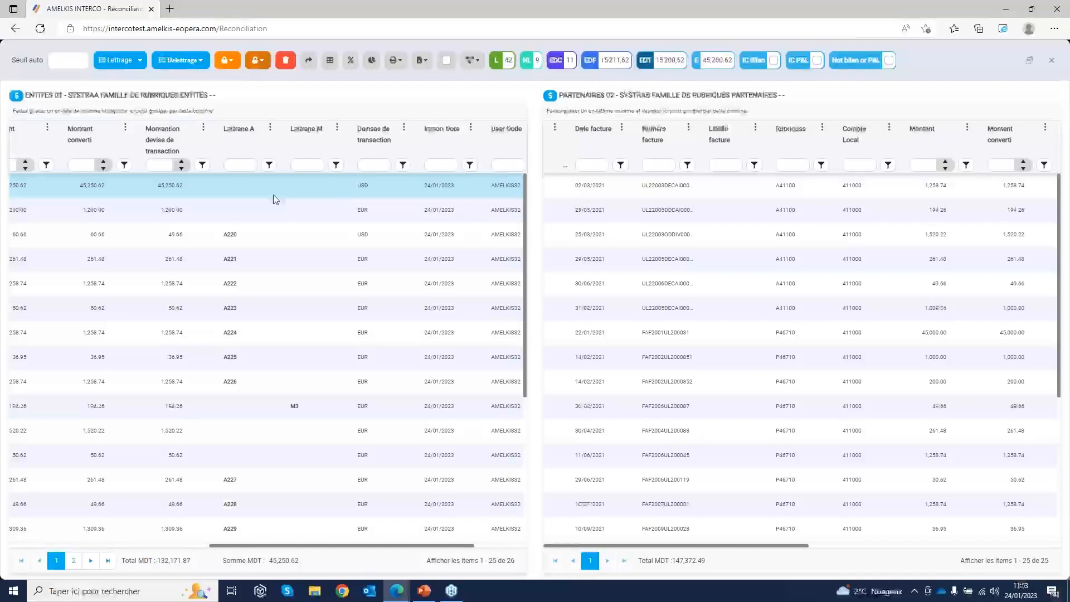
{"action": "left_click", "coordinate": [205, 217]}
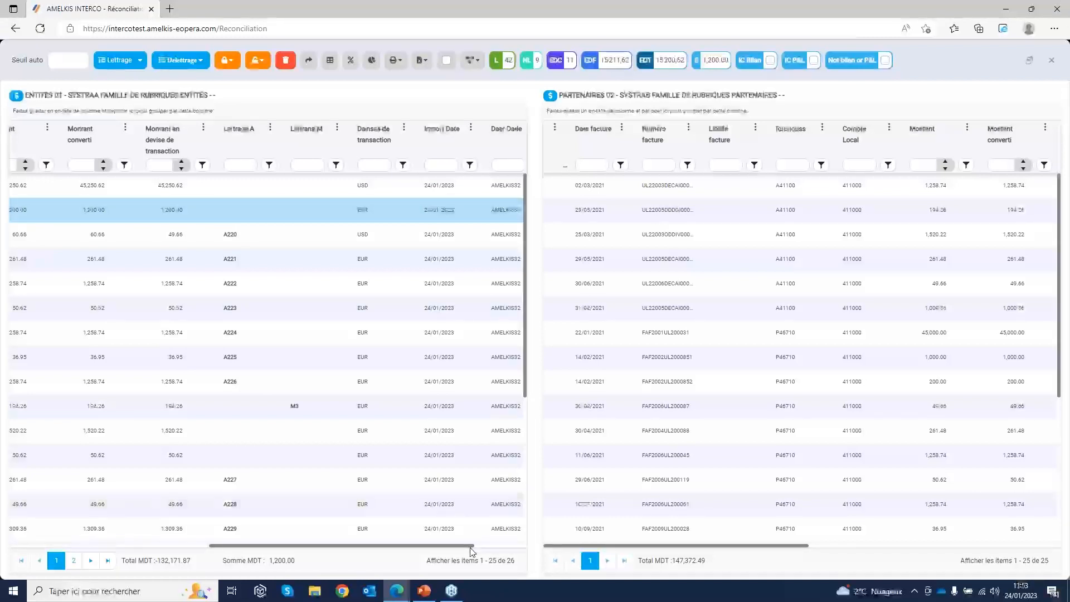
{"action": "left_click_drag", "start_coordinate": [469, 547], "coordinate": [429, 548]}
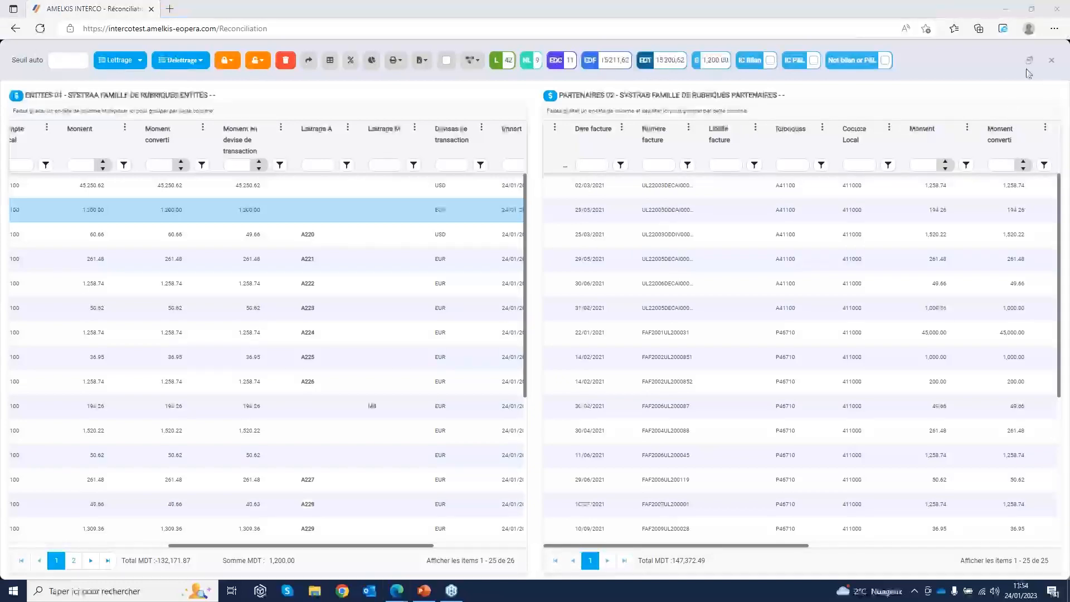
Close the entity 01 and partner 02 invoice comparison and show the overview's choices for all, matched or unmatched invoices
{"action": "left_click", "coordinate": [1054, 63]}
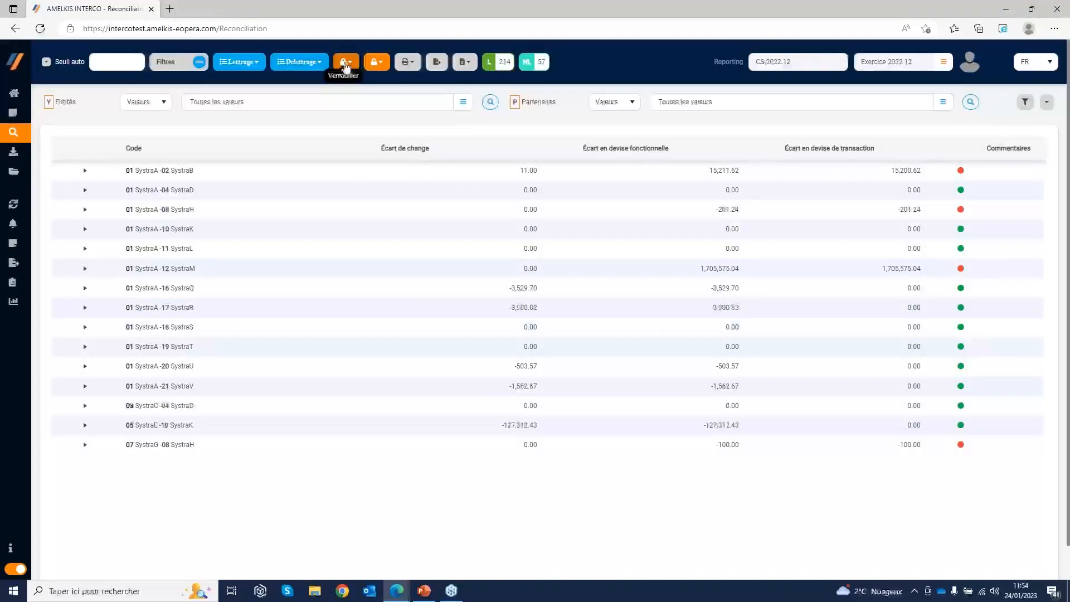
{"action": "left_click", "coordinate": [467, 62]}
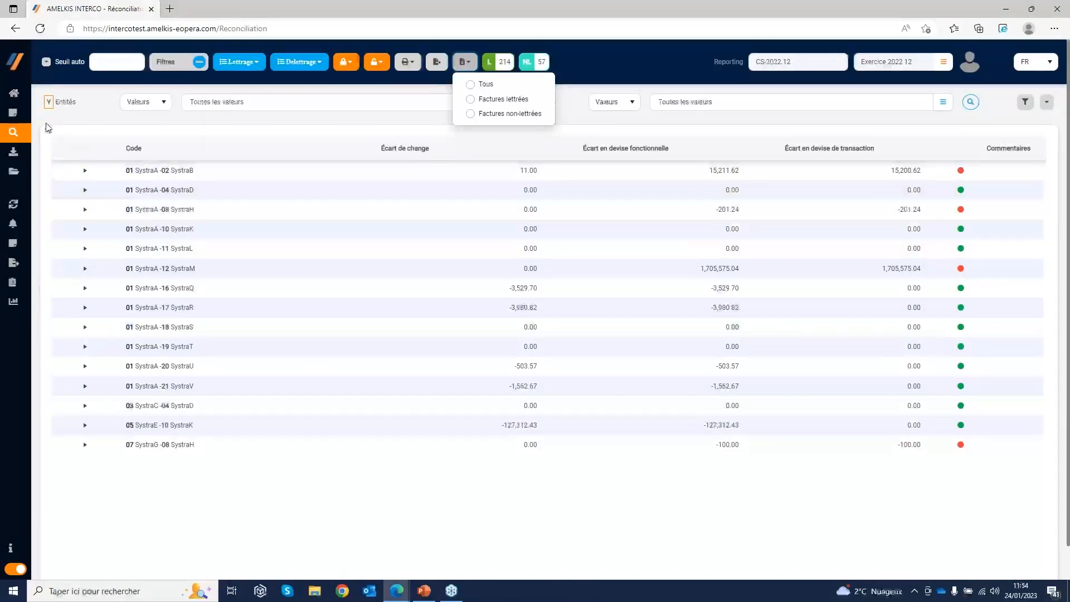
Select all entity and partner rows in Synthèse and open their Intégration settings
{"action": "mouse_move", "coordinate": [21, 118]}
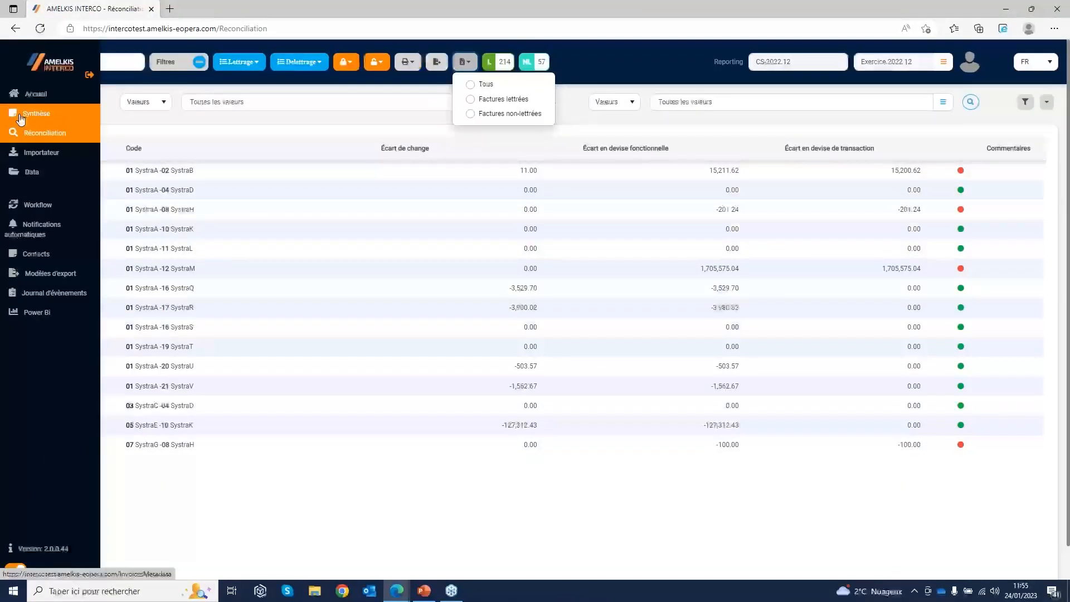
{"action": "left_click", "coordinate": [20, 119]}
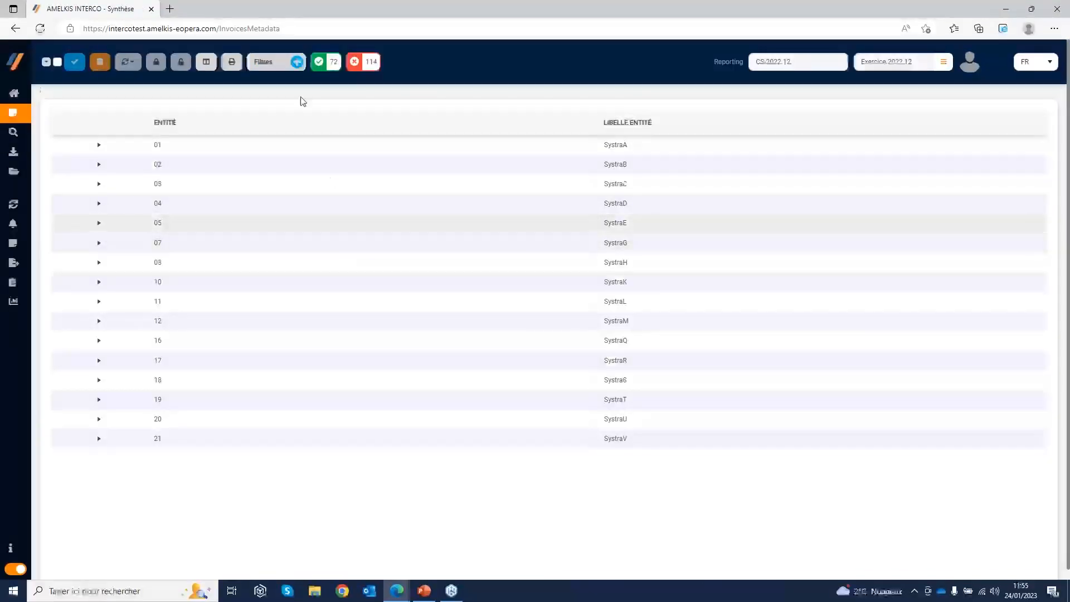
{"action": "left_click", "coordinate": [48, 64]}
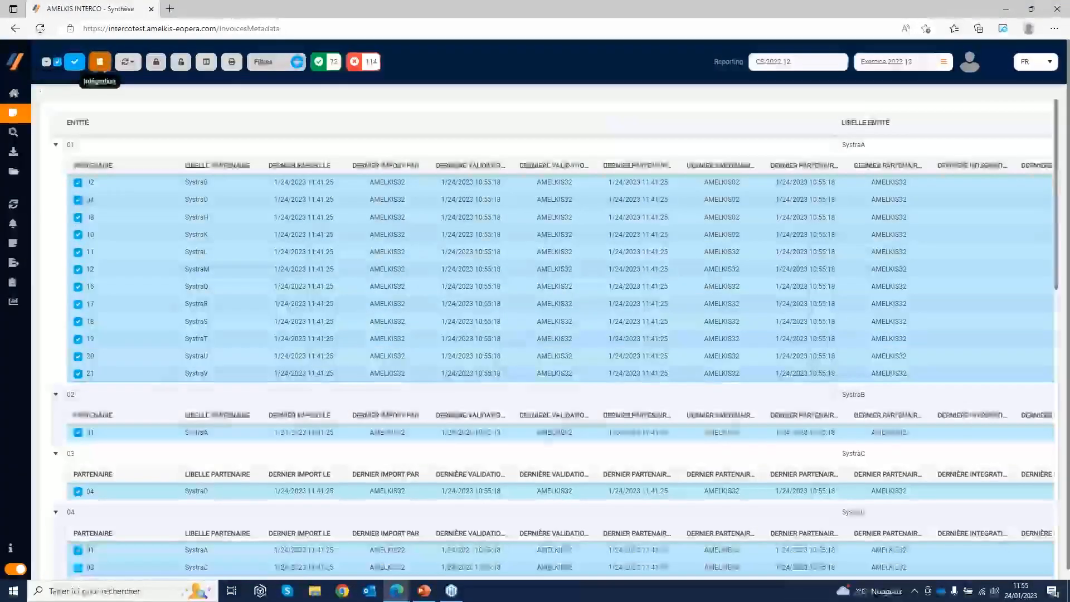
{"action": "left_click", "coordinate": [99, 62]}
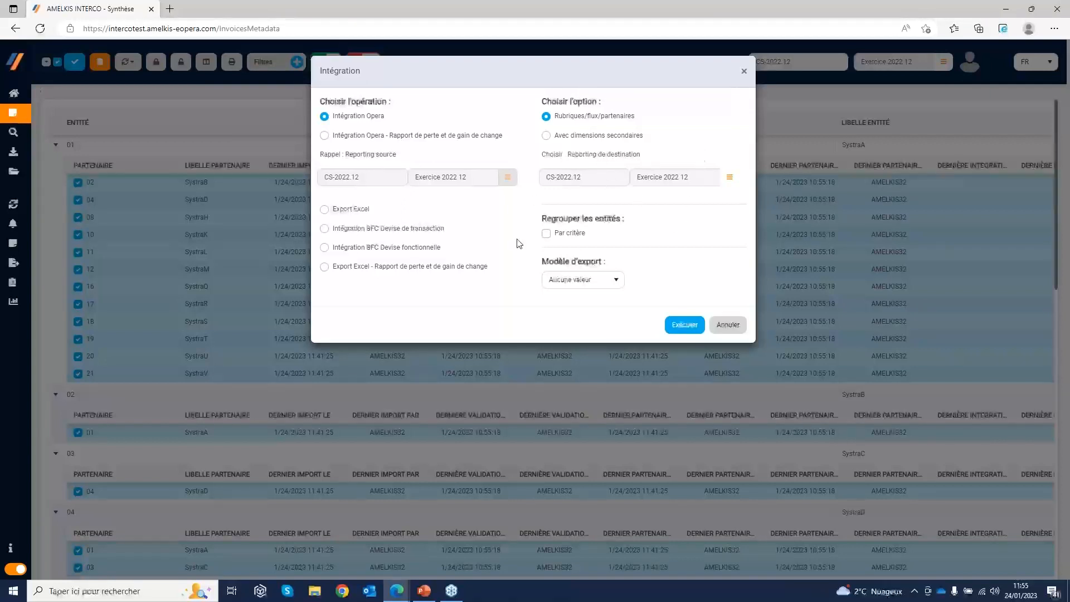
Review the Par critère entity grouping and Modèle d'export choices for the integration, and cancel without executing it
{"action": "left_click", "coordinate": [547, 234]}
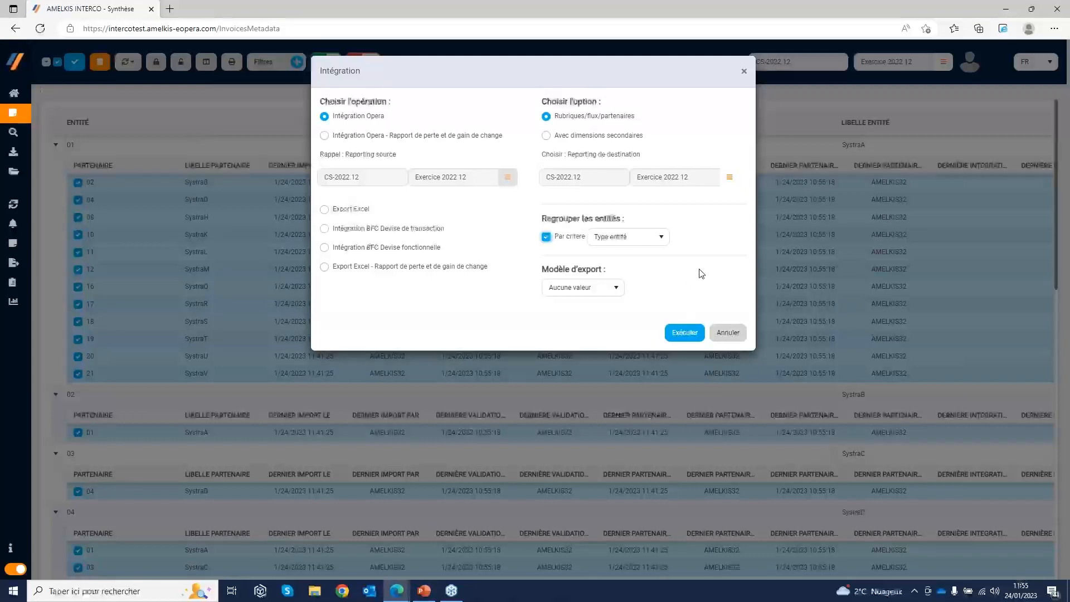
{"action": "left_click", "coordinate": [659, 240]}
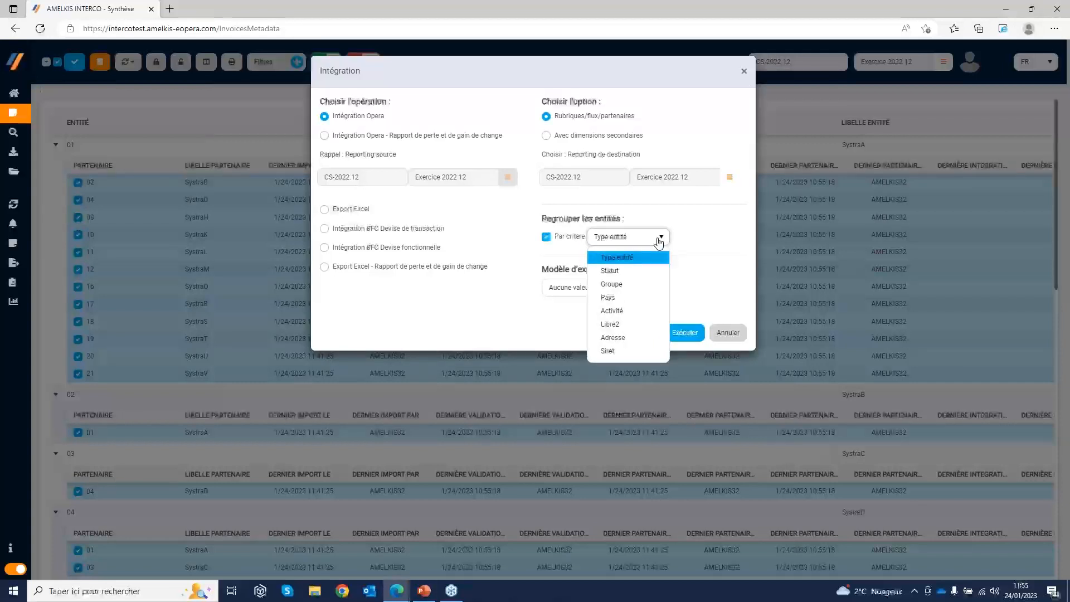
{"action": "left_click", "coordinate": [680, 275]}
{"action": "left_click", "coordinate": [546, 237]}
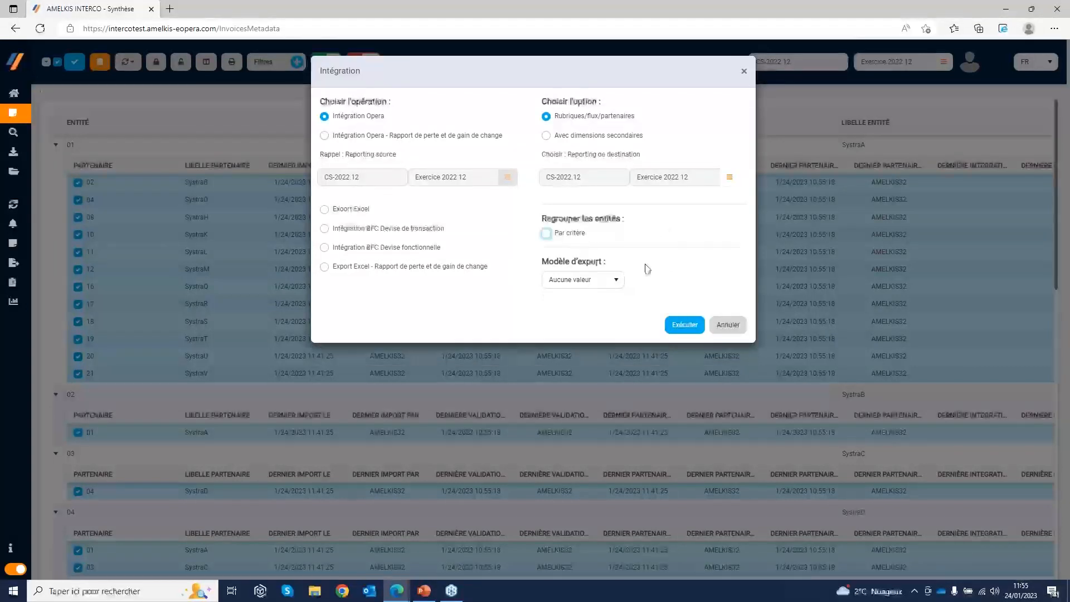
{"action": "left_click", "coordinate": [613, 281]}
{"action": "left_click", "coordinate": [612, 281]}
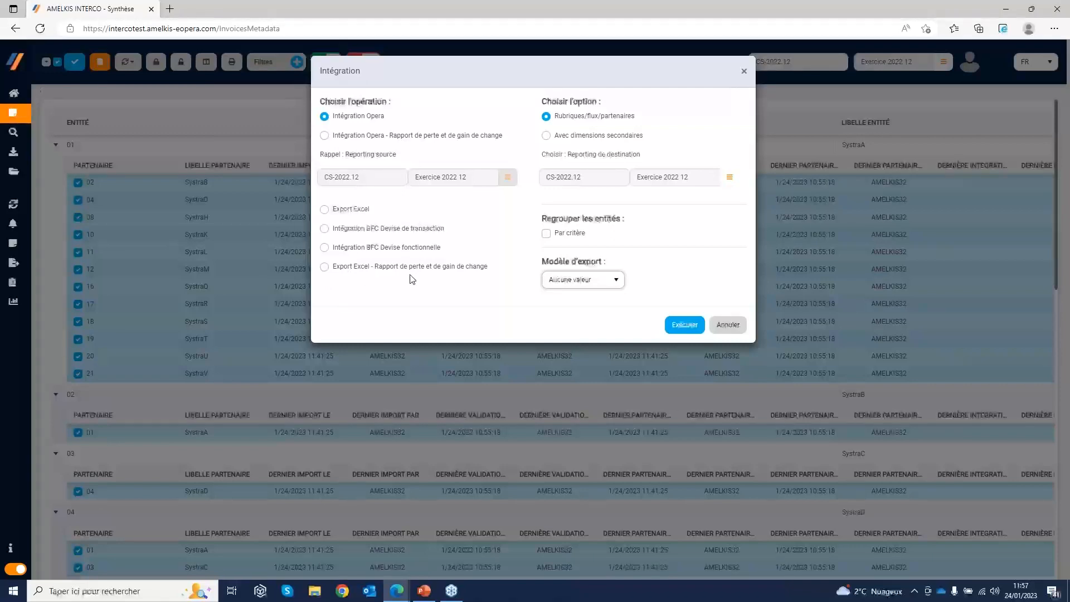
{"action": "left_click", "coordinate": [728, 325]}
View the Journal d'évènements report and open the Workflow diagram
{"action": "mouse_move", "coordinate": [15, 207]}
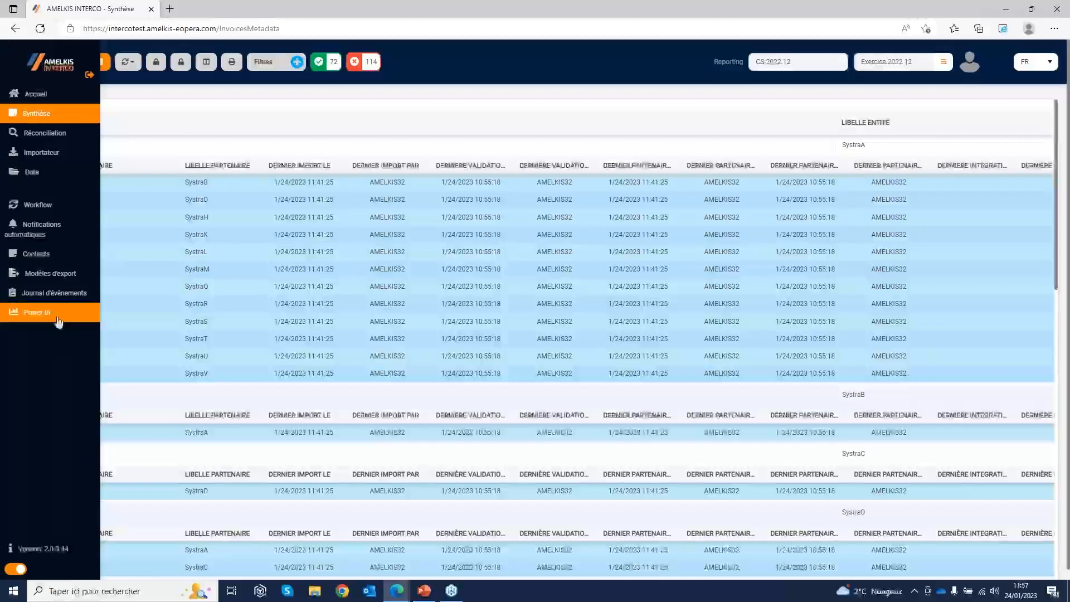
{"action": "left_click", "coordinate": [50, 301]}
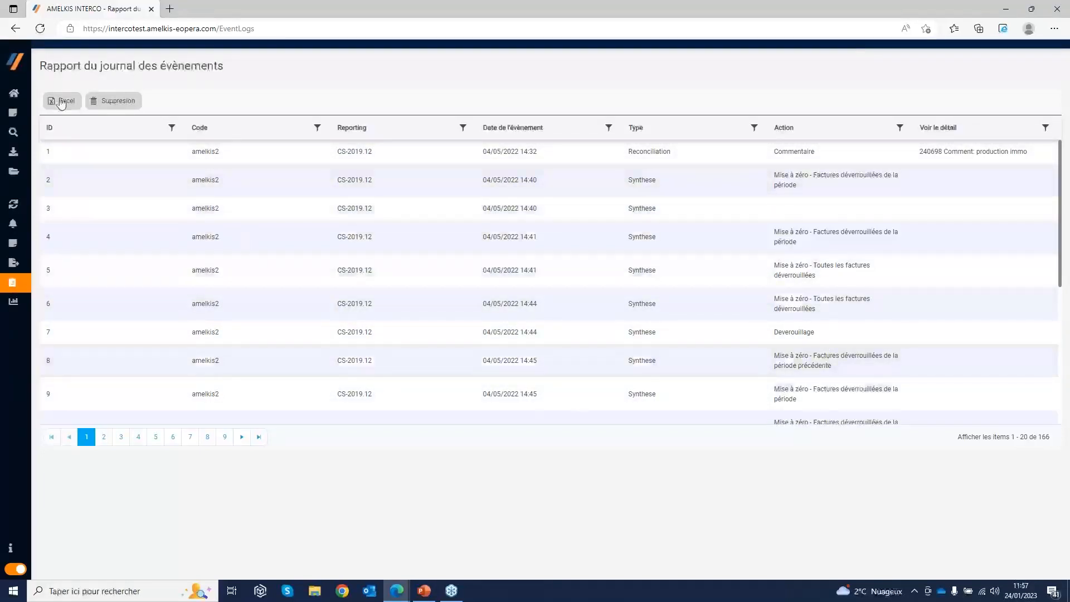
{"action": "mouse_move", "coordinate": [16, 279]}
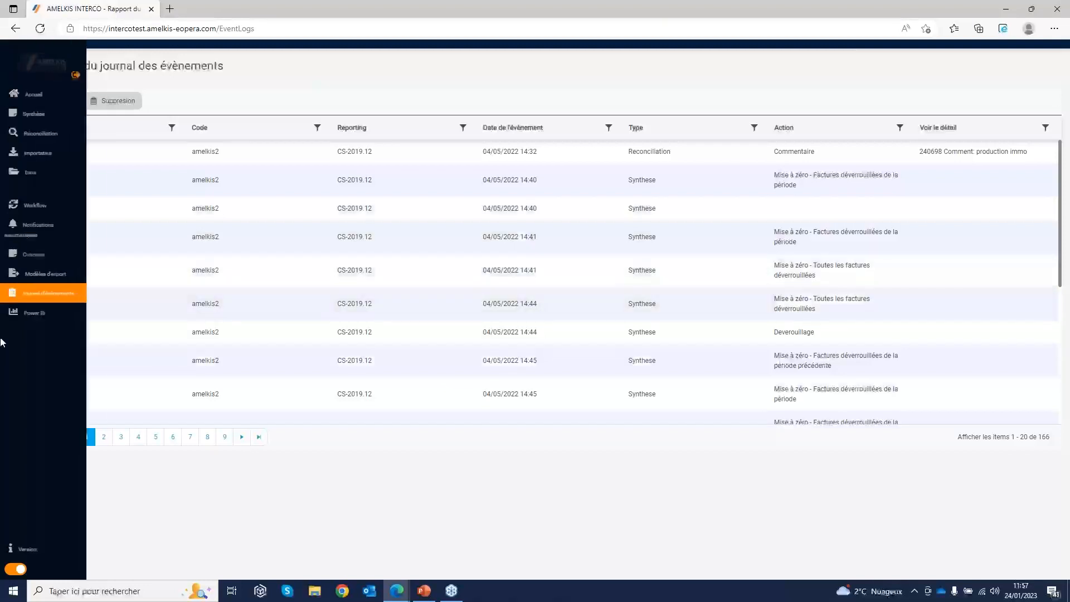
{"action": "left_click", "coordinate": [43, 211]}
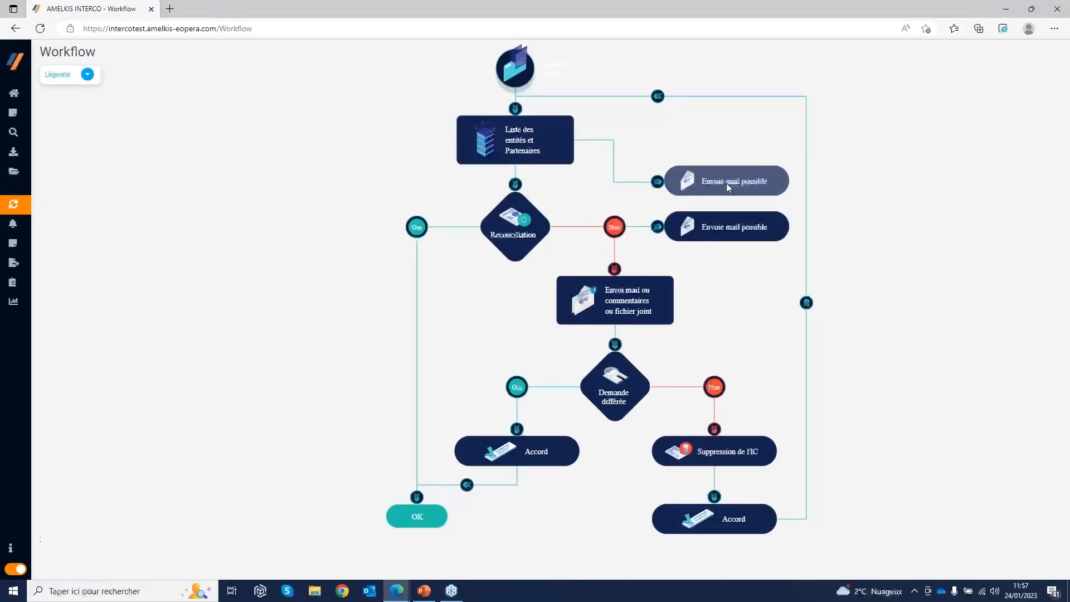
Inspect the mail forms of the two Envoie mail possible workflow stages, and close both without sending
{"action": "left_click", "coordinate": [726, 182]}
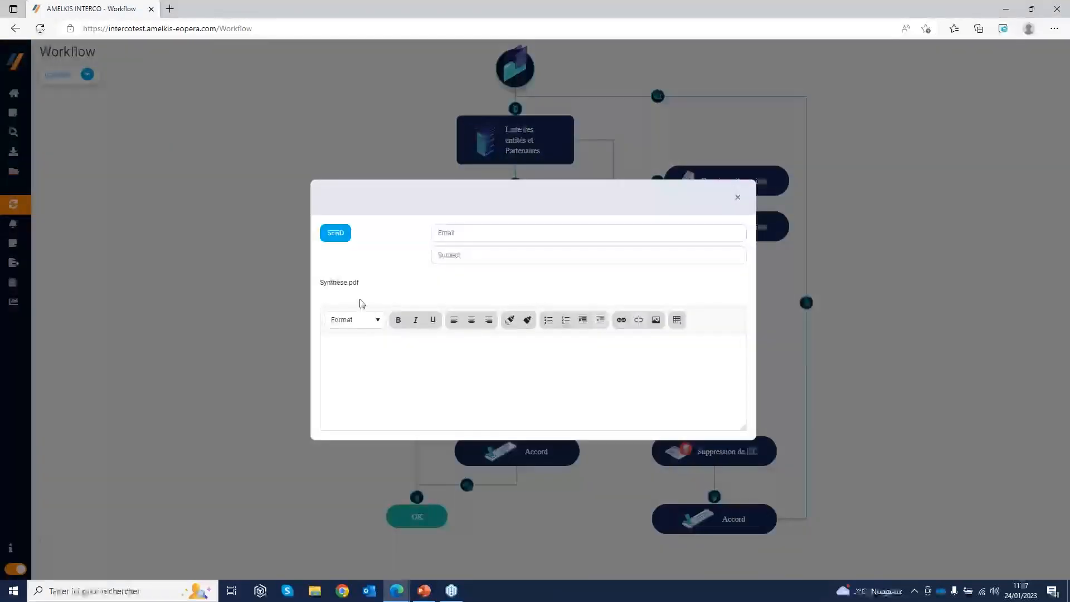
{"action": "left_click", "coordinate": [470, 232]}
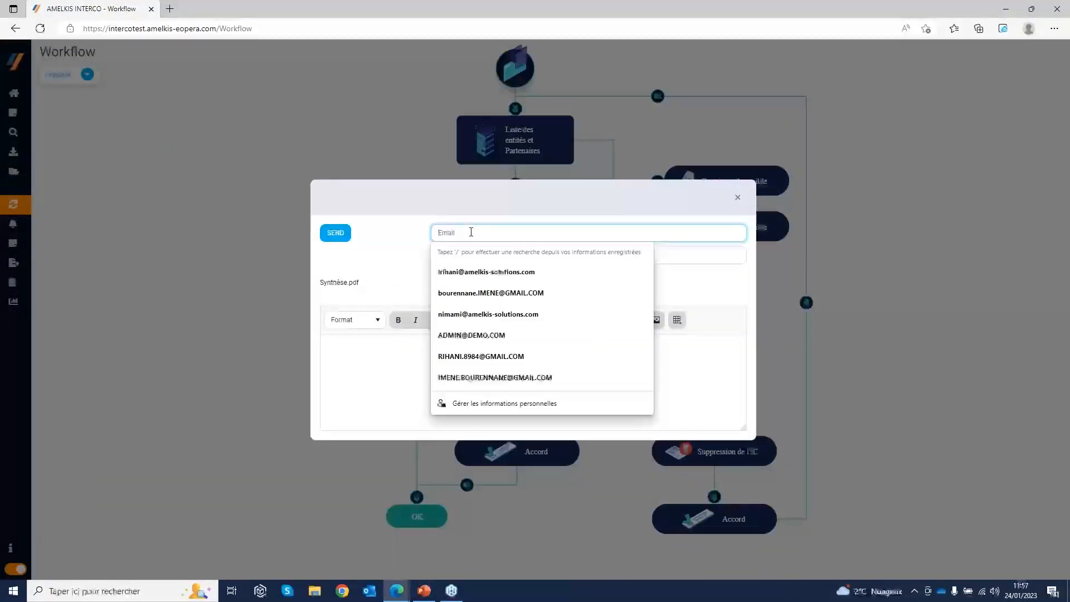
{"action": "left_click", "coordinate": [737, 198]}
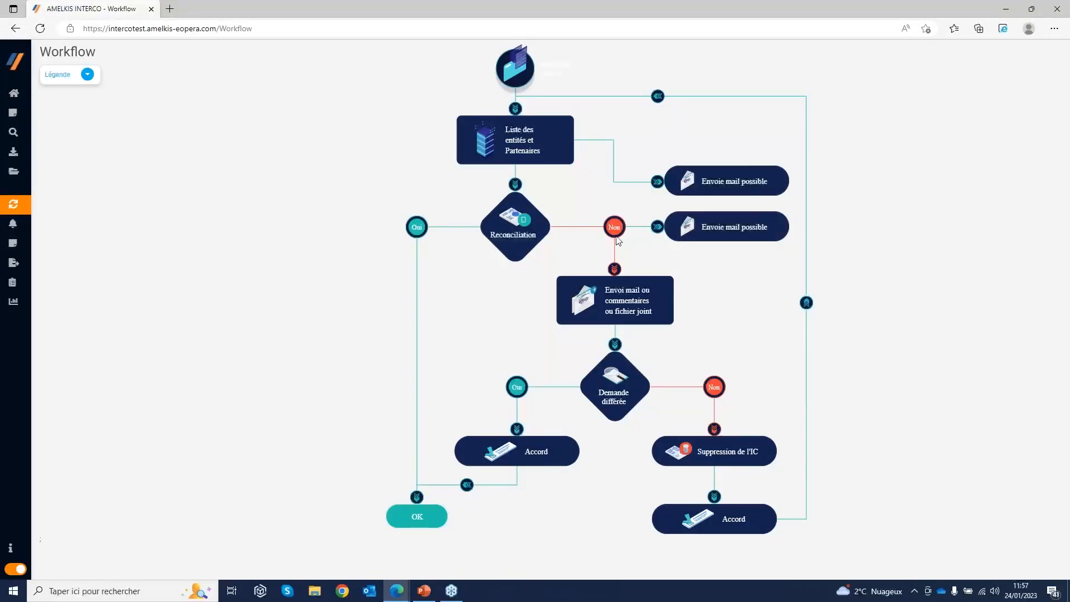
{"action": "left_click", "coordinate": [731, 230]}
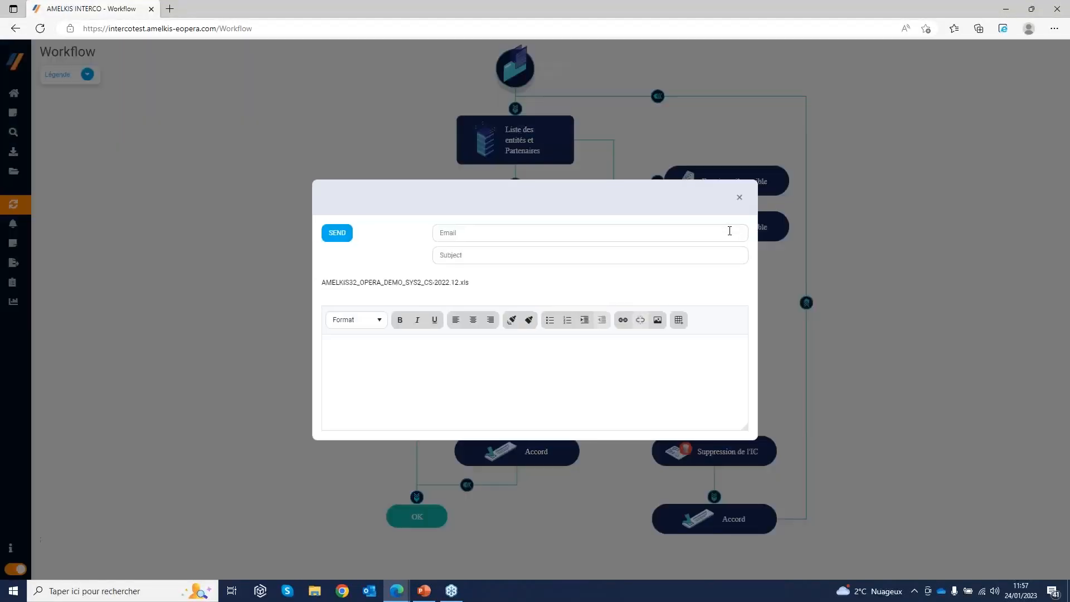
{"action": "left_click", "coordinate": [740, 197]}
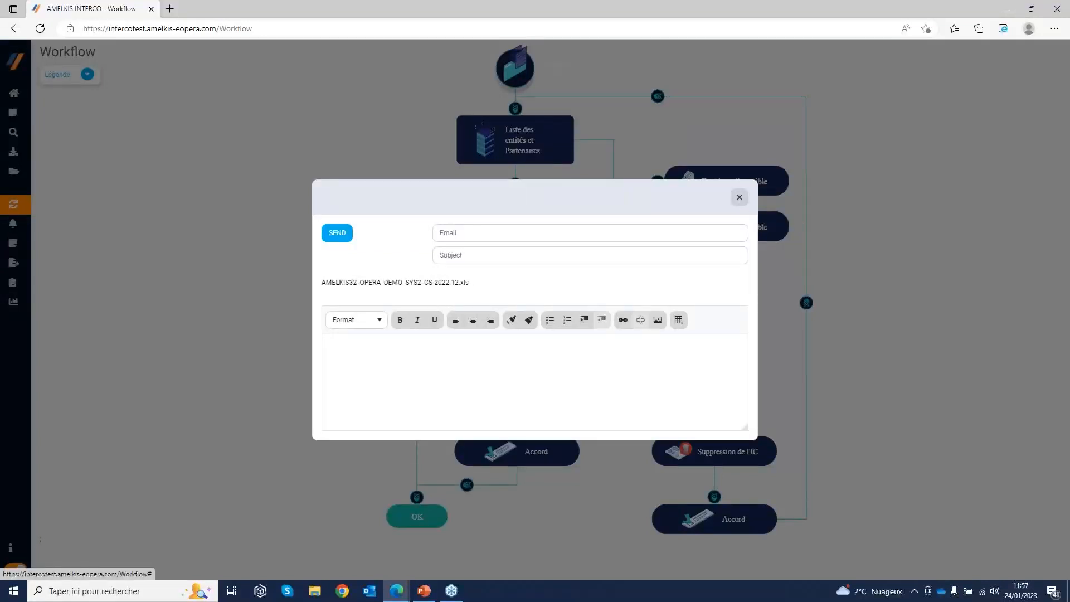
{"action": "left_click", "coordinate": [740, 198]}
Revisit the Data files and the Synthèse entity list, and return to the Accueil dashboard
{"action": "mouse_move", "coordinate": [40, 223]}
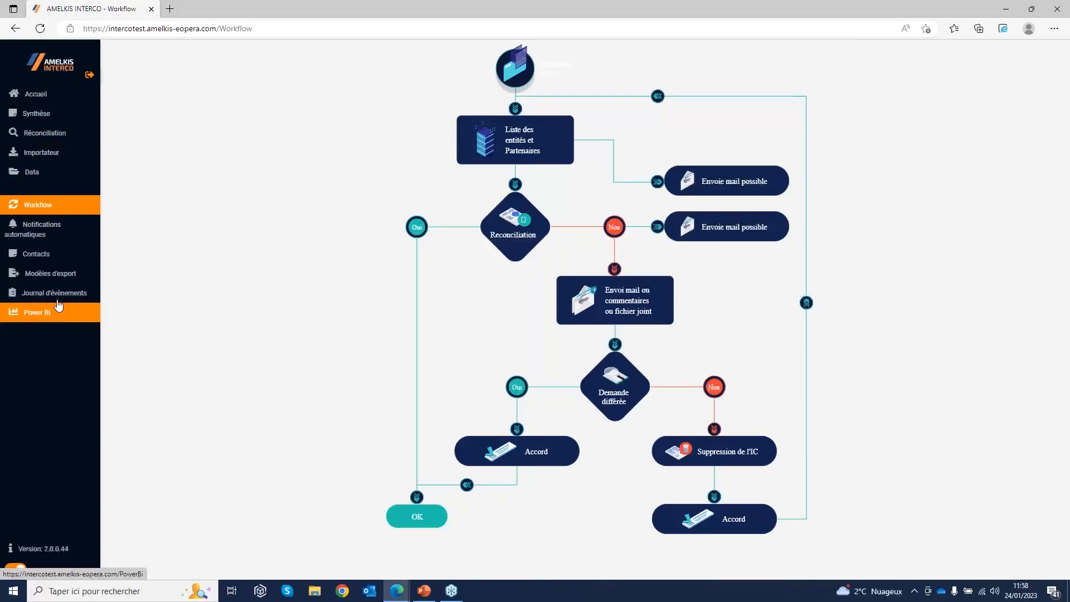
{"action": "left_click", "coordinate": [38, 175]}
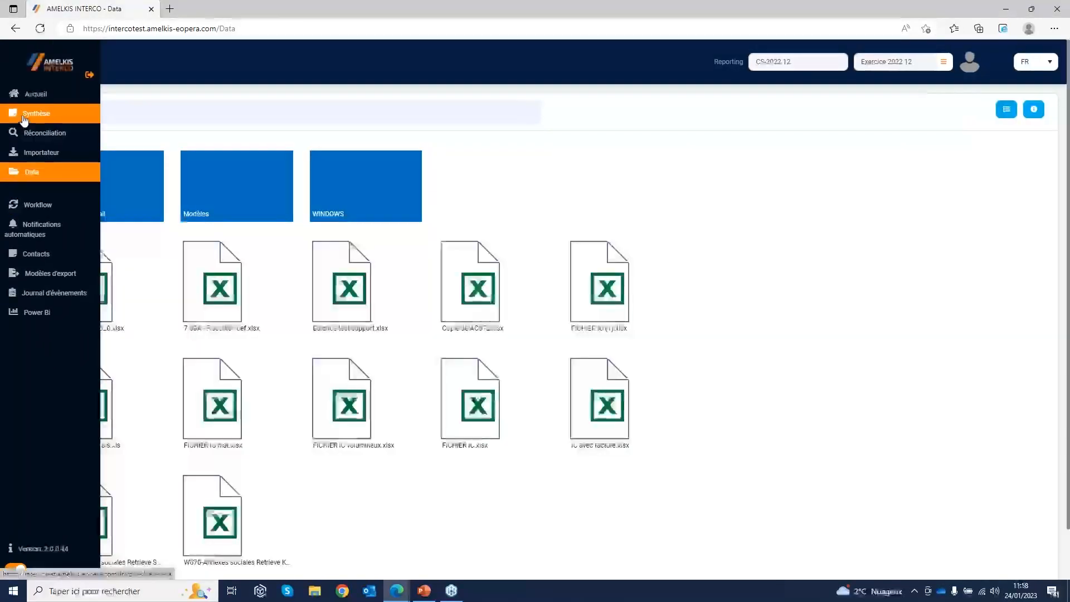
{"action": "left_click", "coordinate": [25, 117]}
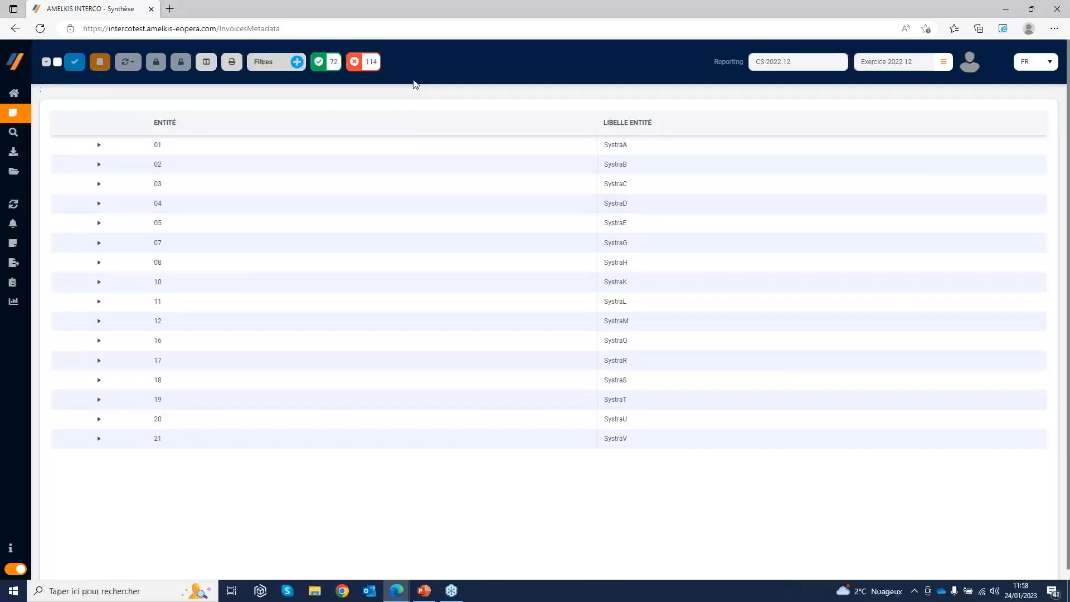
{"action": "mouse_move", "coordinate": [39, 148]}
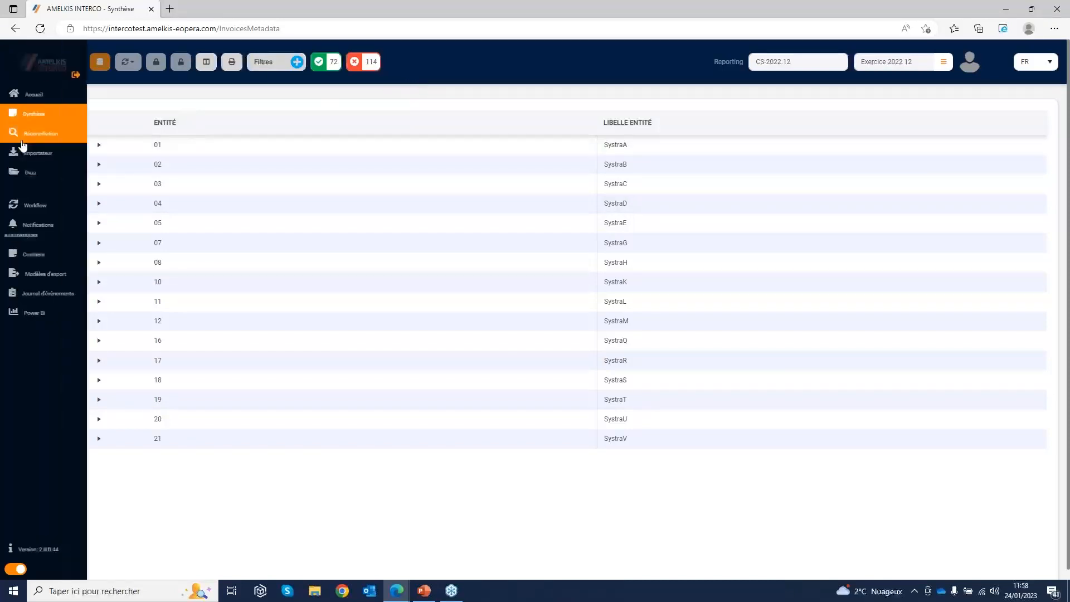
{"action": "left_click", "coordinate": [54, 136]}
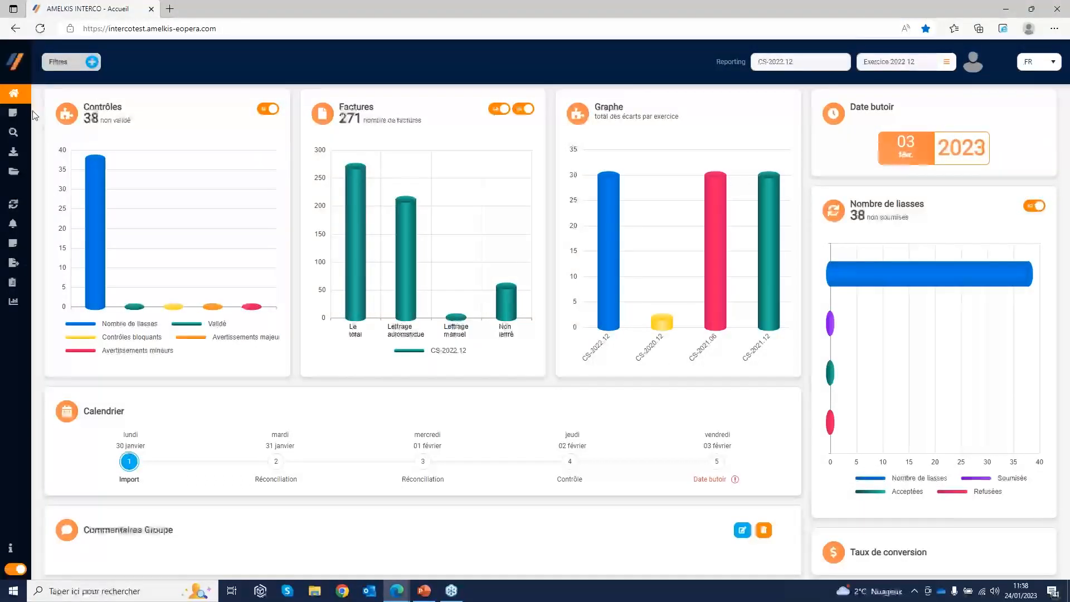
Switch to the PowerPoint slideshow and advance from the demo title slide to the closing contact slide
{"action": "mouse_move", "coordinate": [30, 130]}
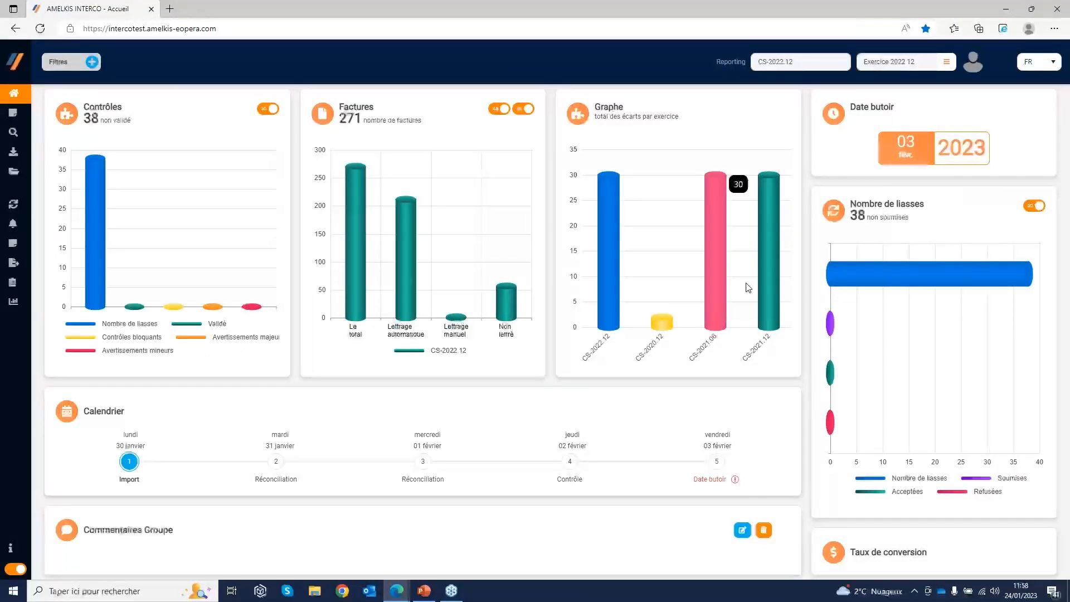
{"action": "left_click", "coordinate": [423, 592]}
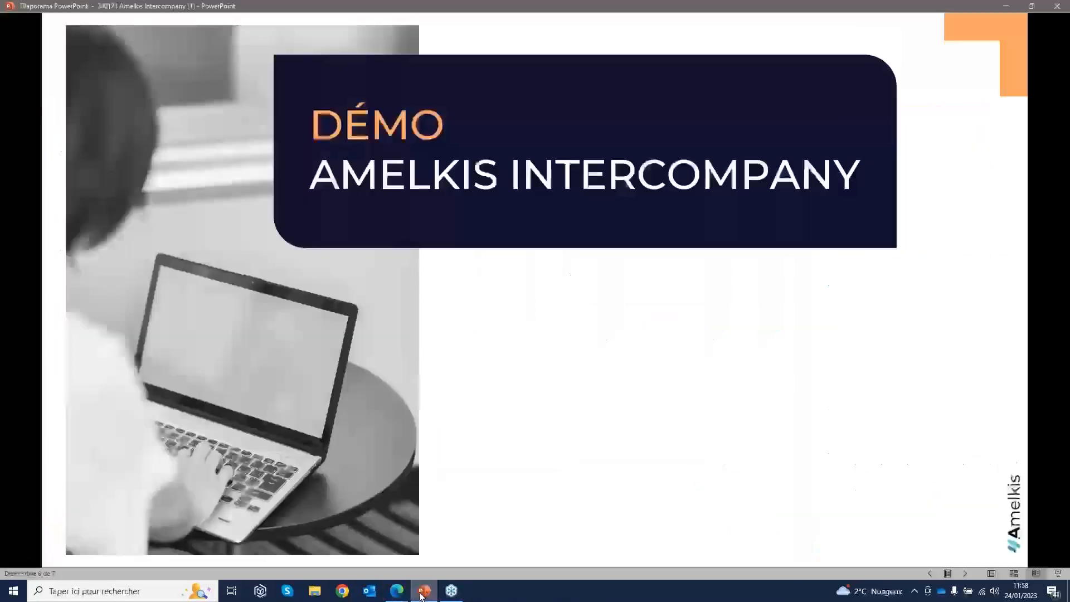
{"action": "left_click", "coordinate": [619, 446]}
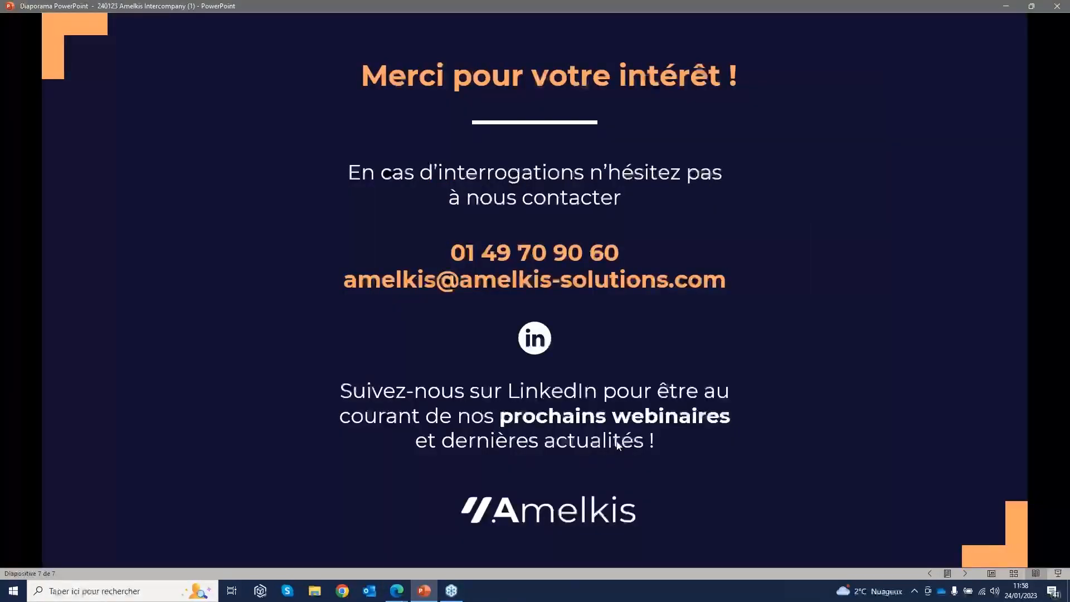